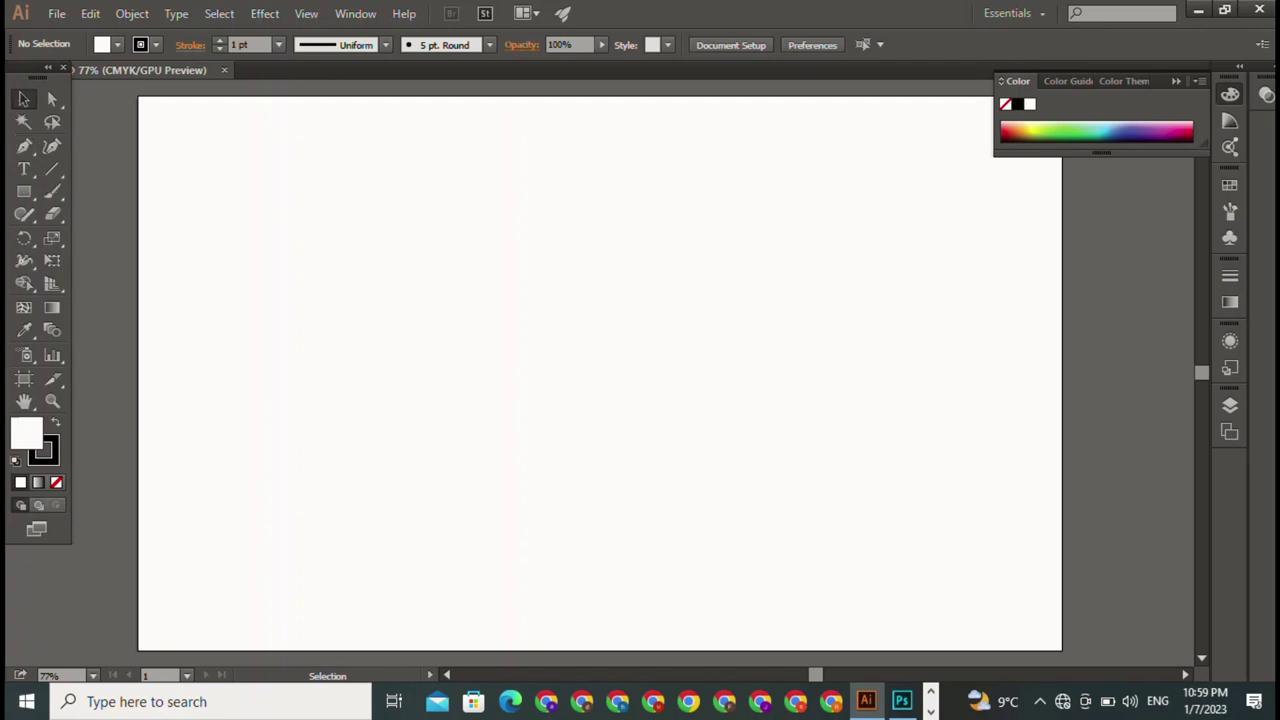
# - Add MR text at 104.25 pt in Home Christmas Regular on the artboard's right side
pyautogui.click(24, 169)
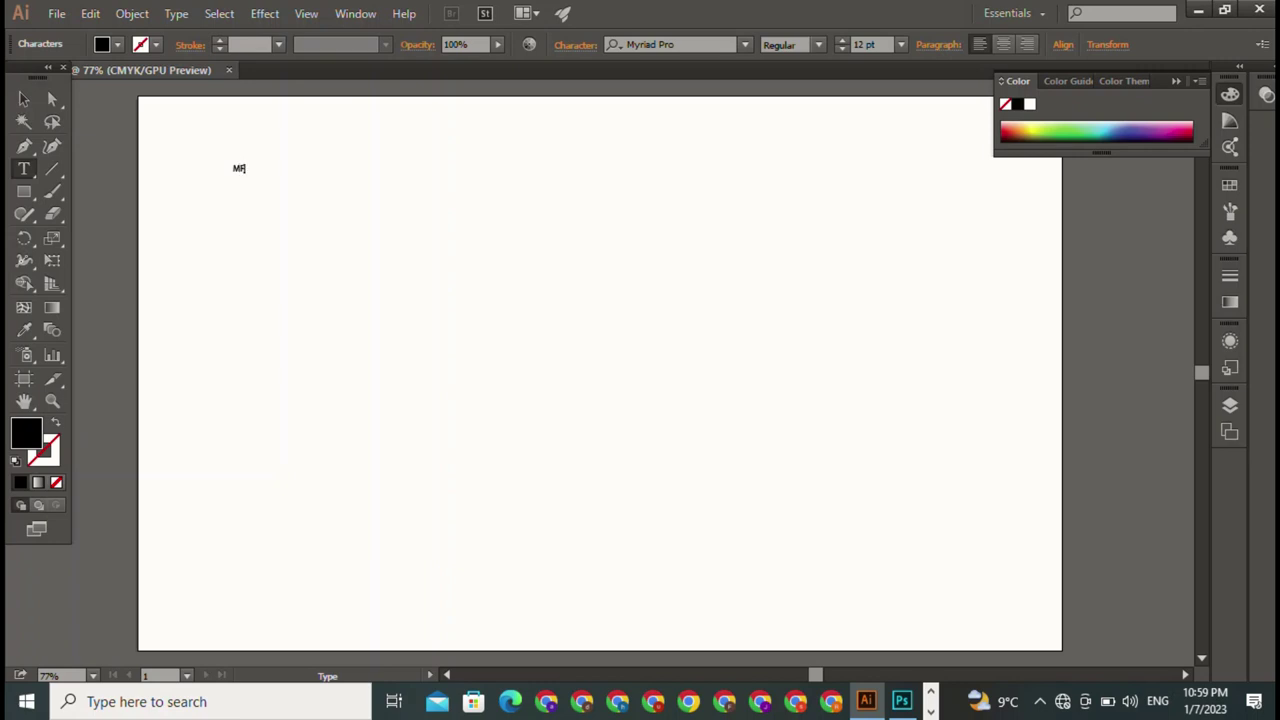
pyautogui.press('Escape')
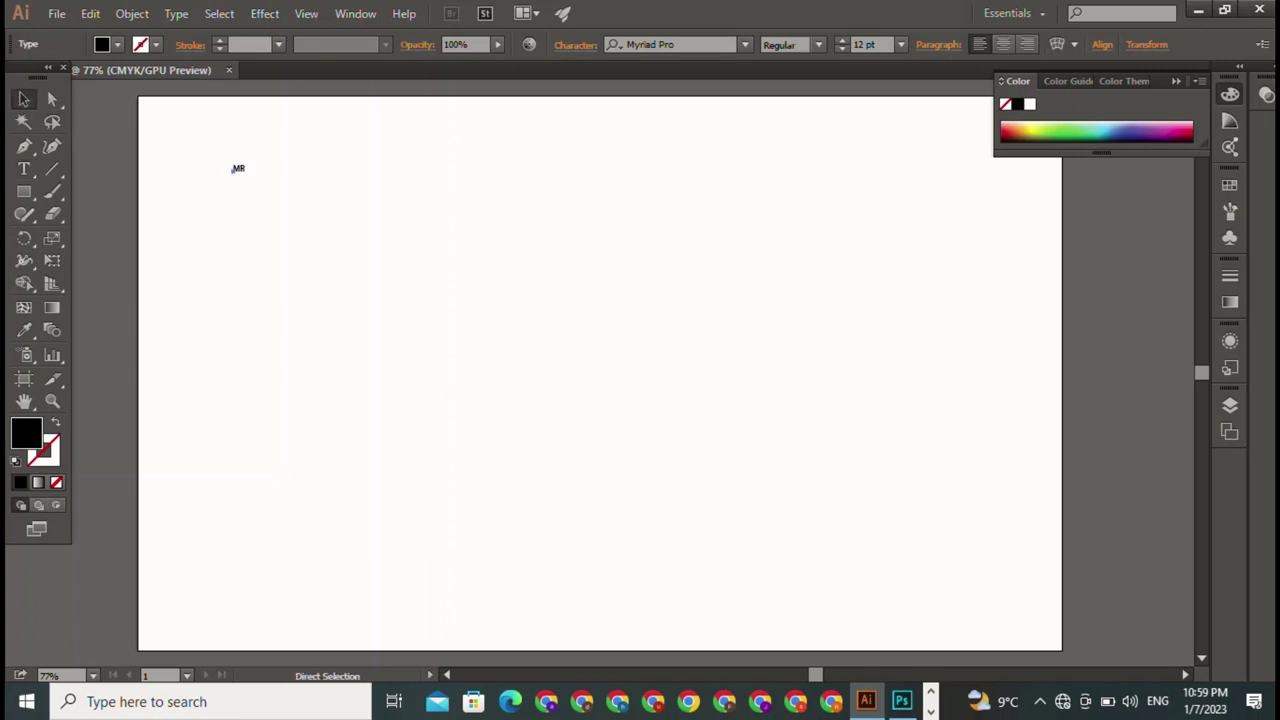
pyautogui.moveTo(244, 172); pyautogui.dragTo(349, 210)
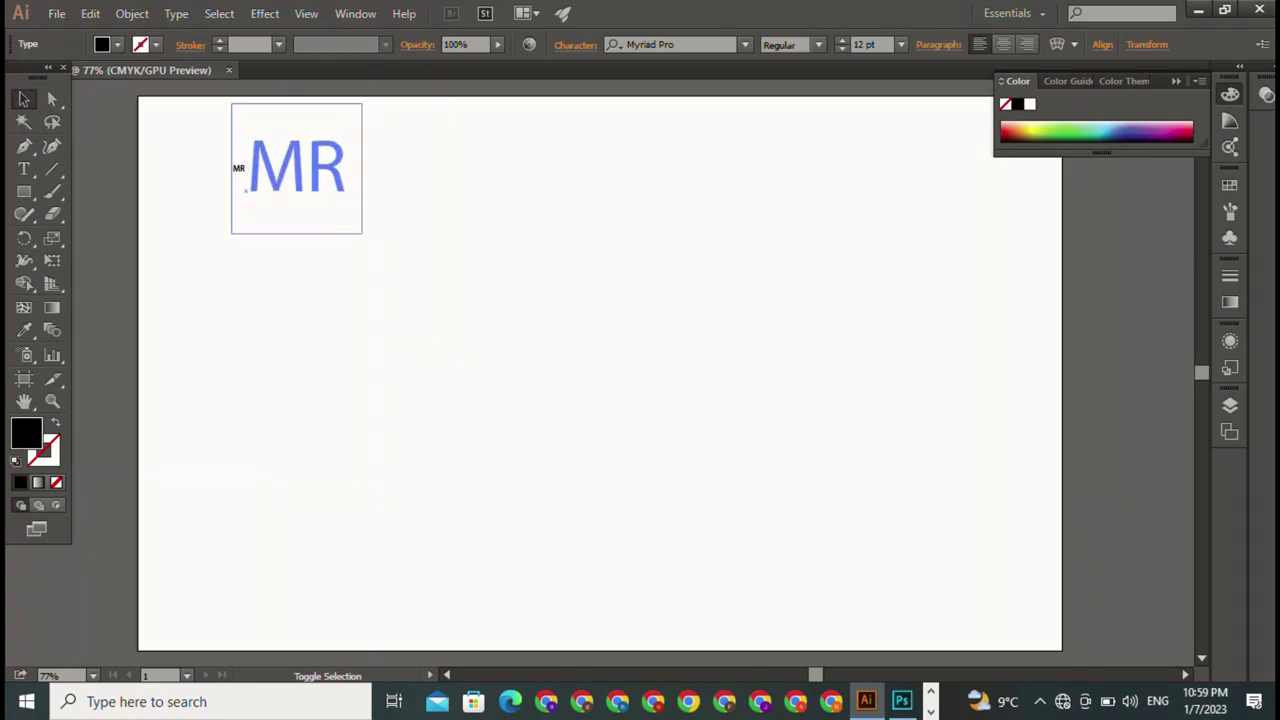
pyautogui.click(680, 44)
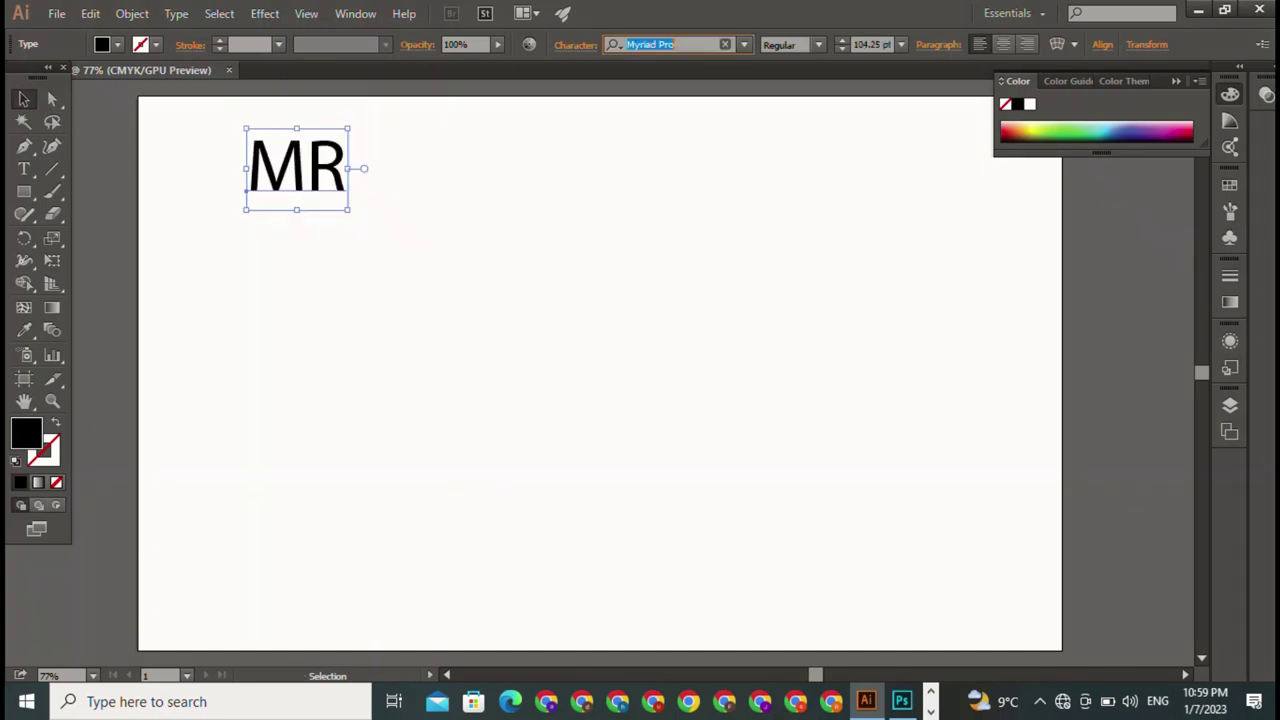
pyautogui.press('BackSpace')
pyautogui.write('h')
pyautogui.write('om')
pyautogui.press('Return')
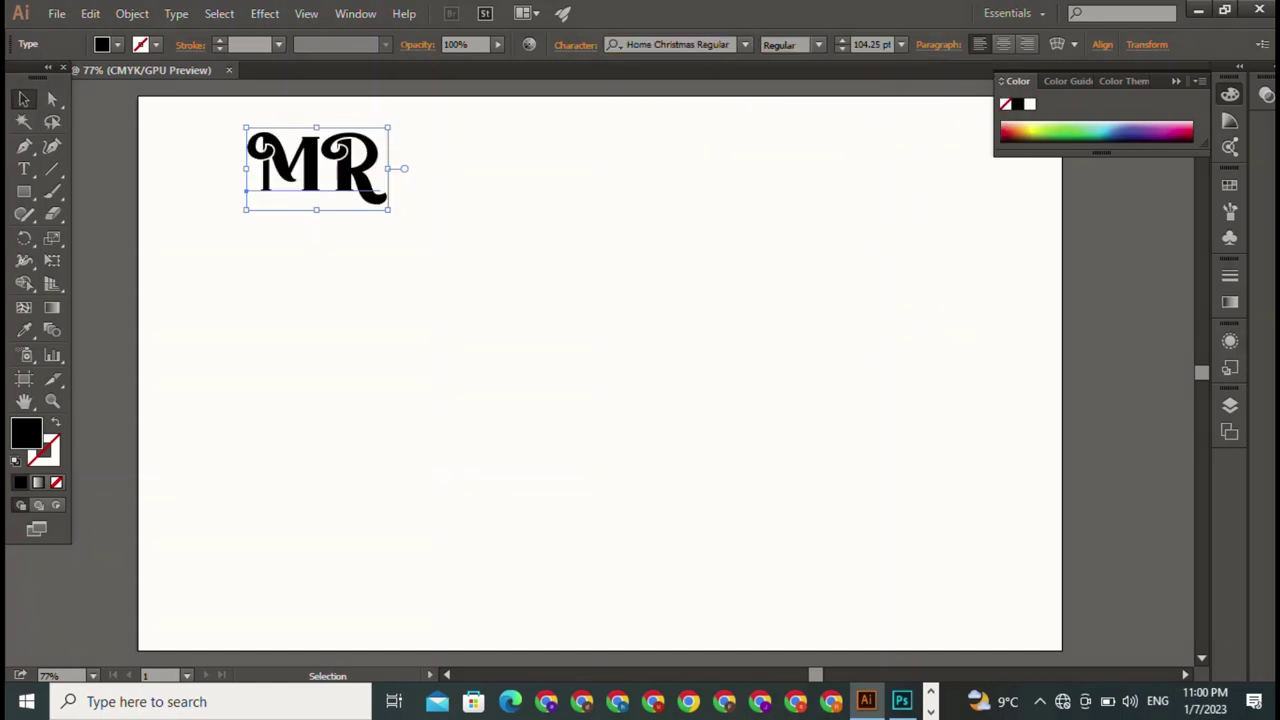
pyautogui.moveTo(248, 184); pyautogui.dragTo(900, 310)
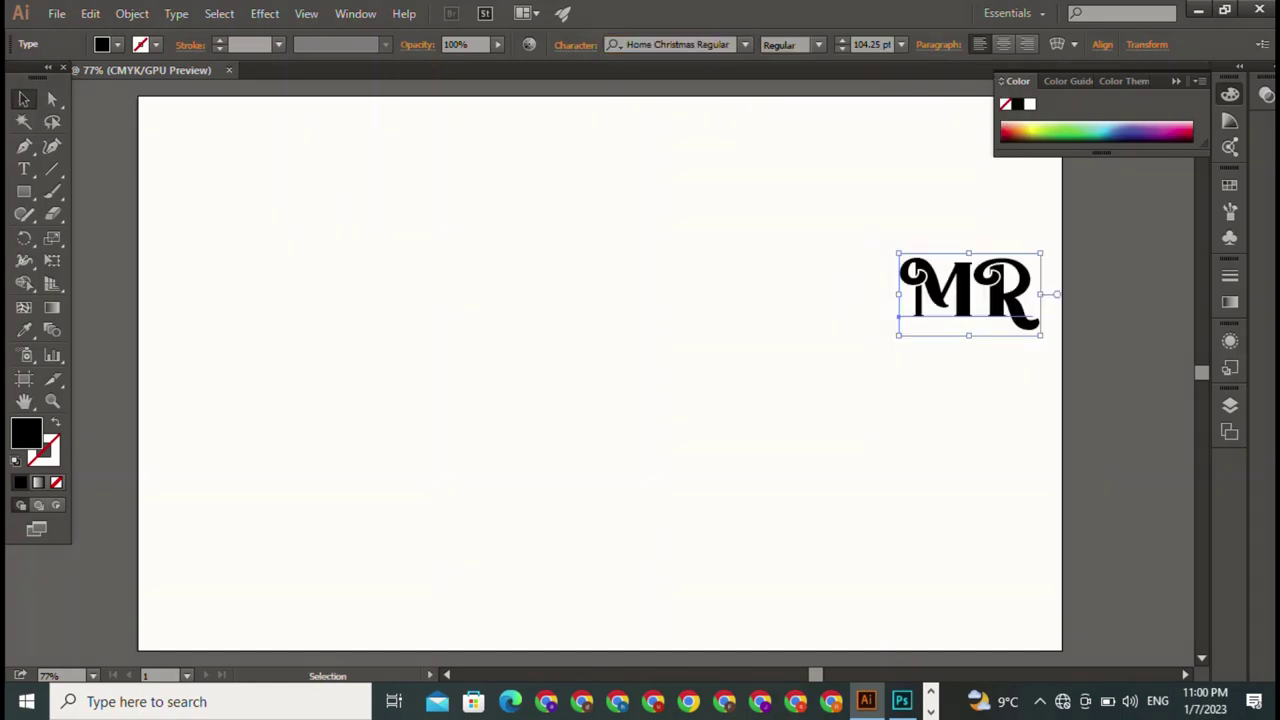
# - Type DAKU near the top centre and scale it up into a large wordmark
pyautogui.press('t')
pyautogui.click(900, 308)
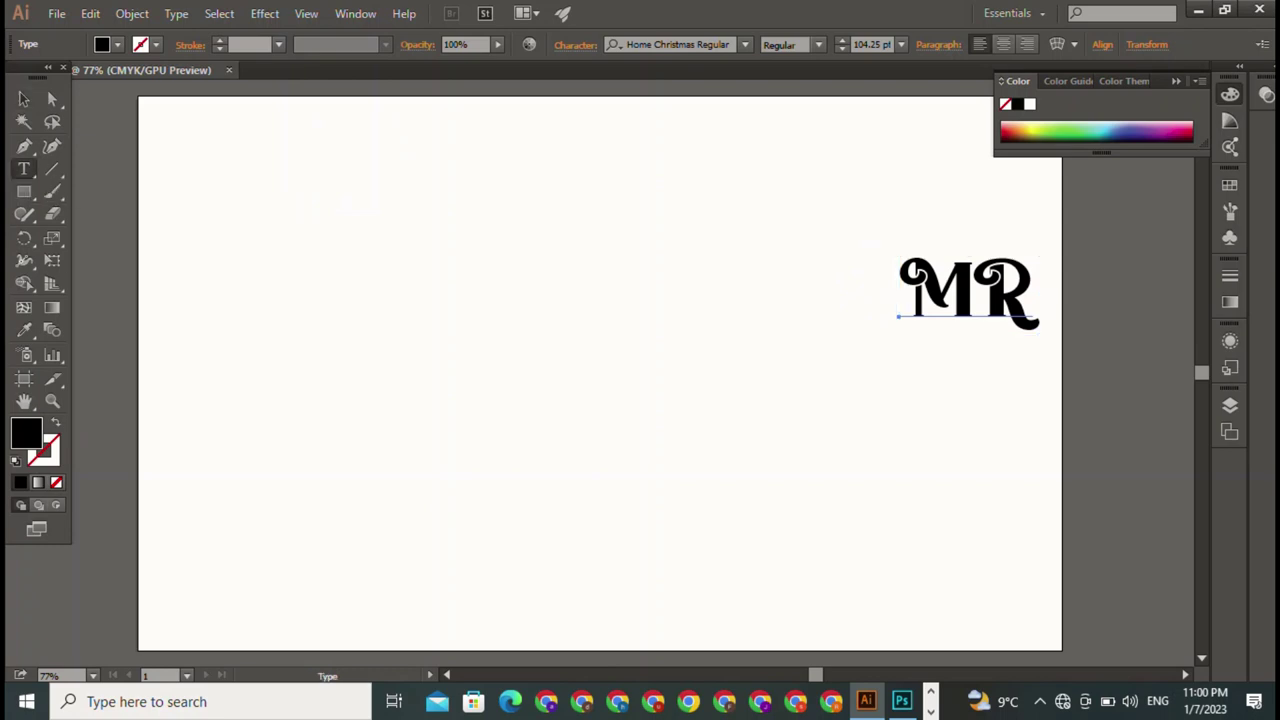
pyautogui.click(407, 219)
pyautogui.write('DA')
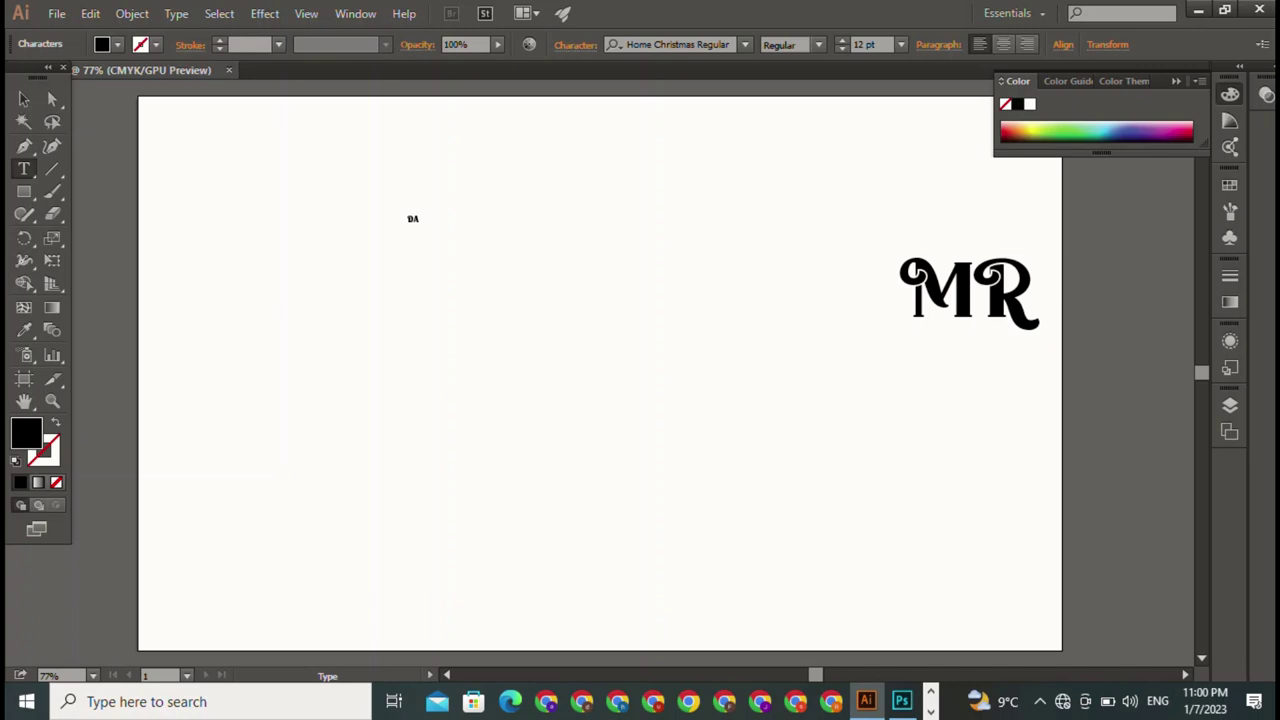
pyautogui.write('KU')
pyautogui.press('Escape')
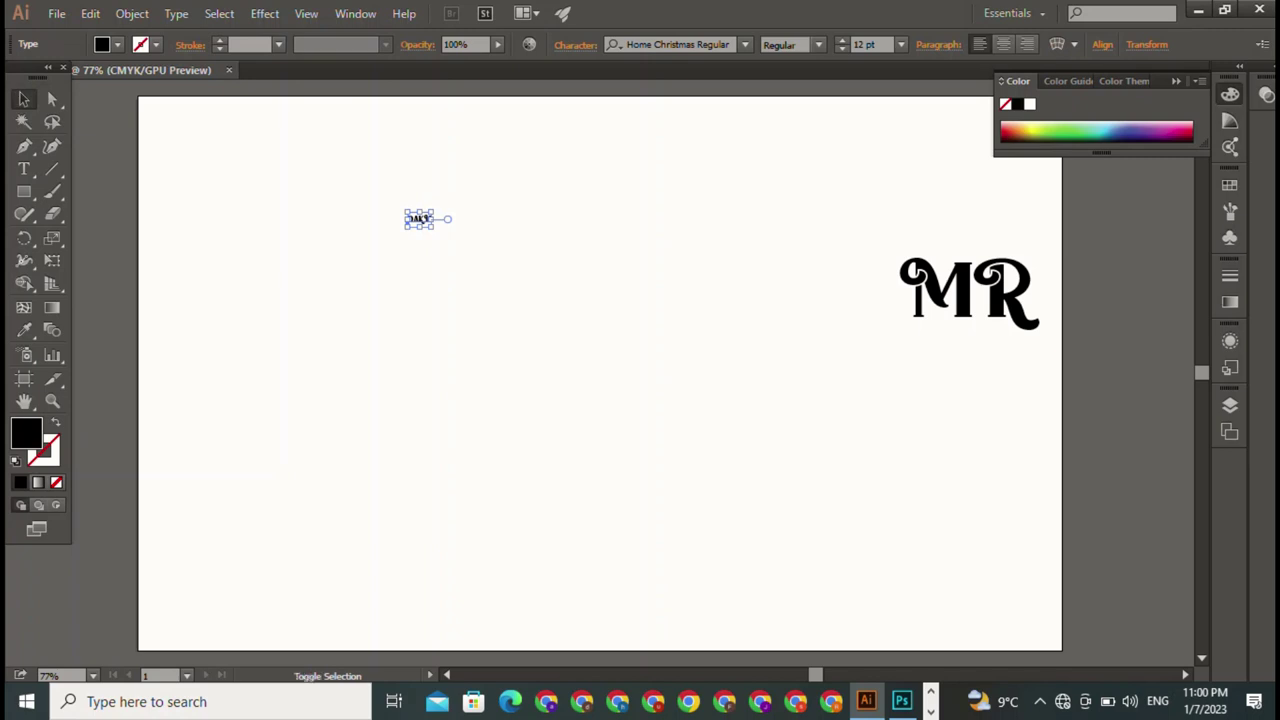
pyautogui.moveTo(433, 228); pyautogui.dragTo(788, 410)
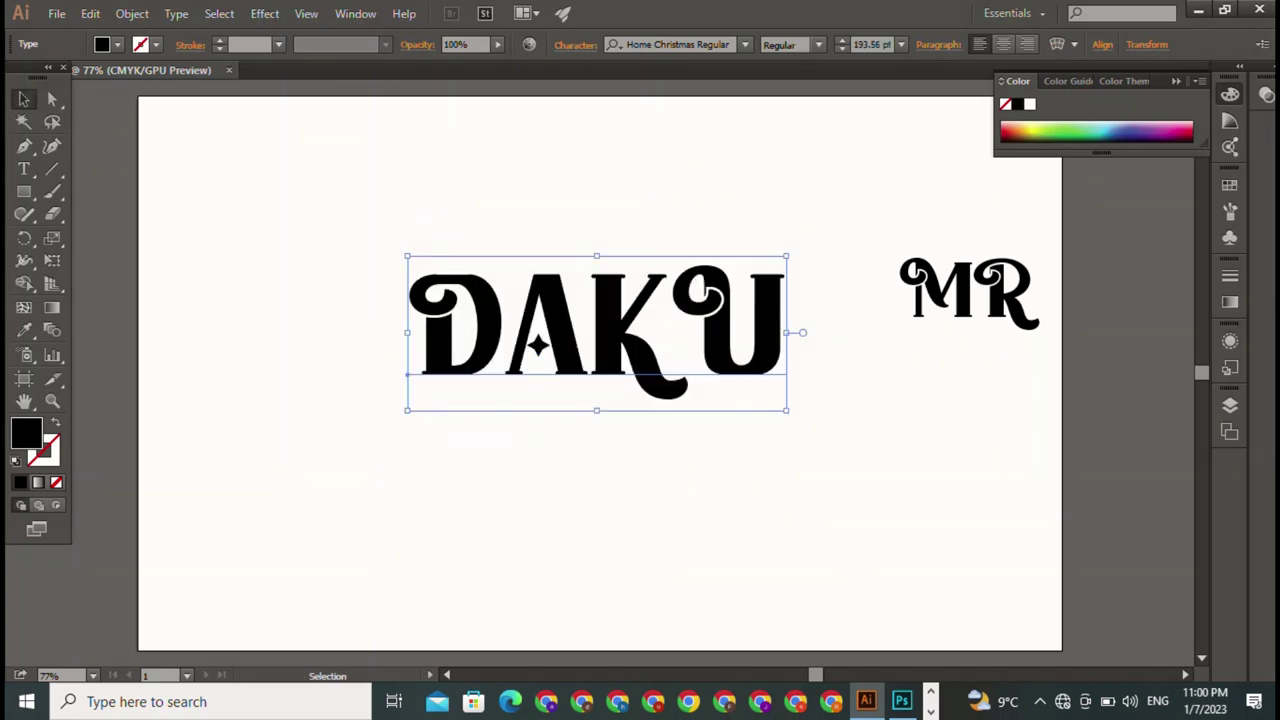
pyautogui.moveTo(596, 330); pyautogui.dragTo(571, 284)
pyautogui.hotkey('ctrl', 'shift', 'a')
# - Shrink MR to 44.36 pt and place it just above DAKU's left end
pyautogui.click(968, 292)
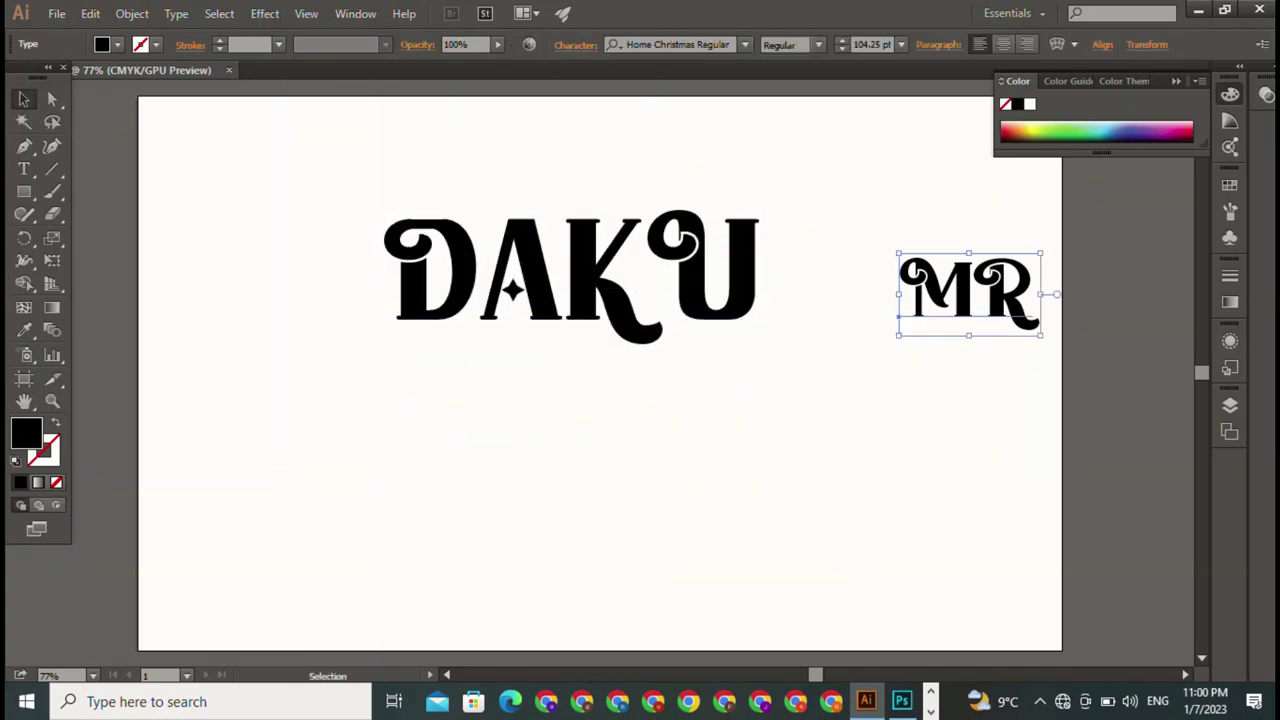
pyautogui.moveTo(570, 275); pyautogui.dragTo(695, 360)
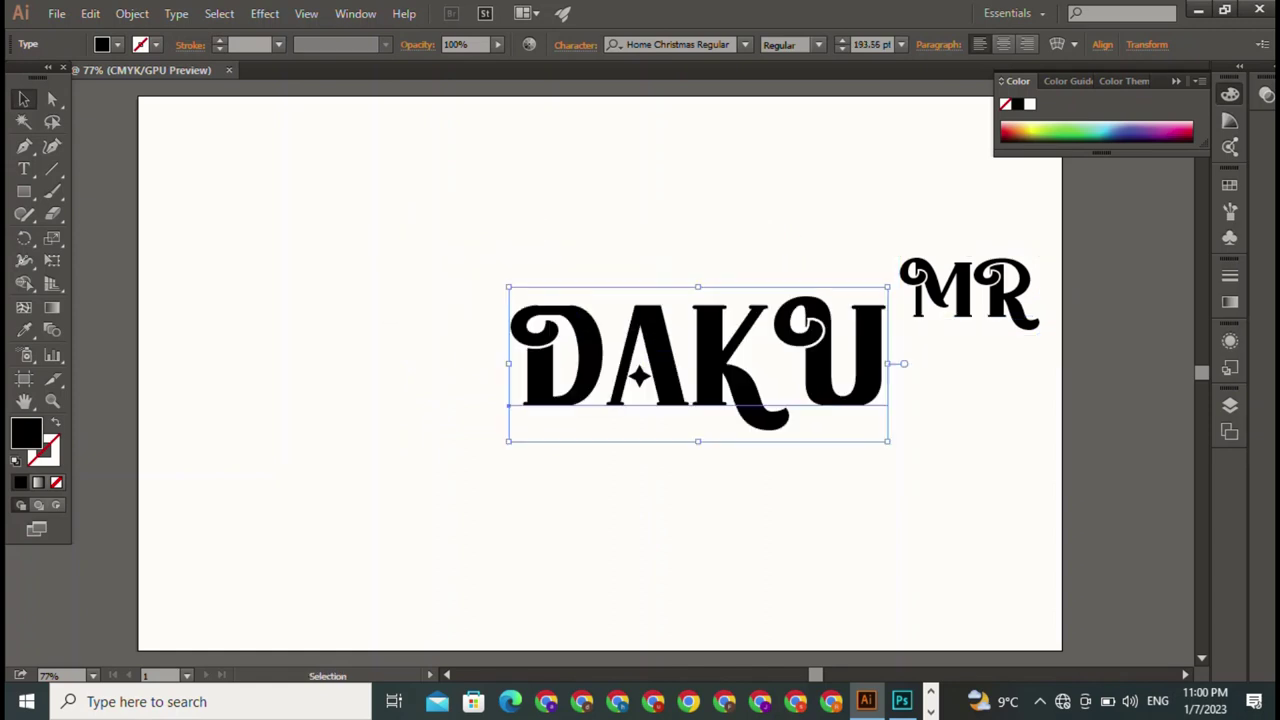
pyautogui.moveTo(968, 292)
pyautogui.mouseDown()
pyautogui.moveTo(467, 234)
pyautogui.moveTo(454, 246)
pyautogui.mouseUp()
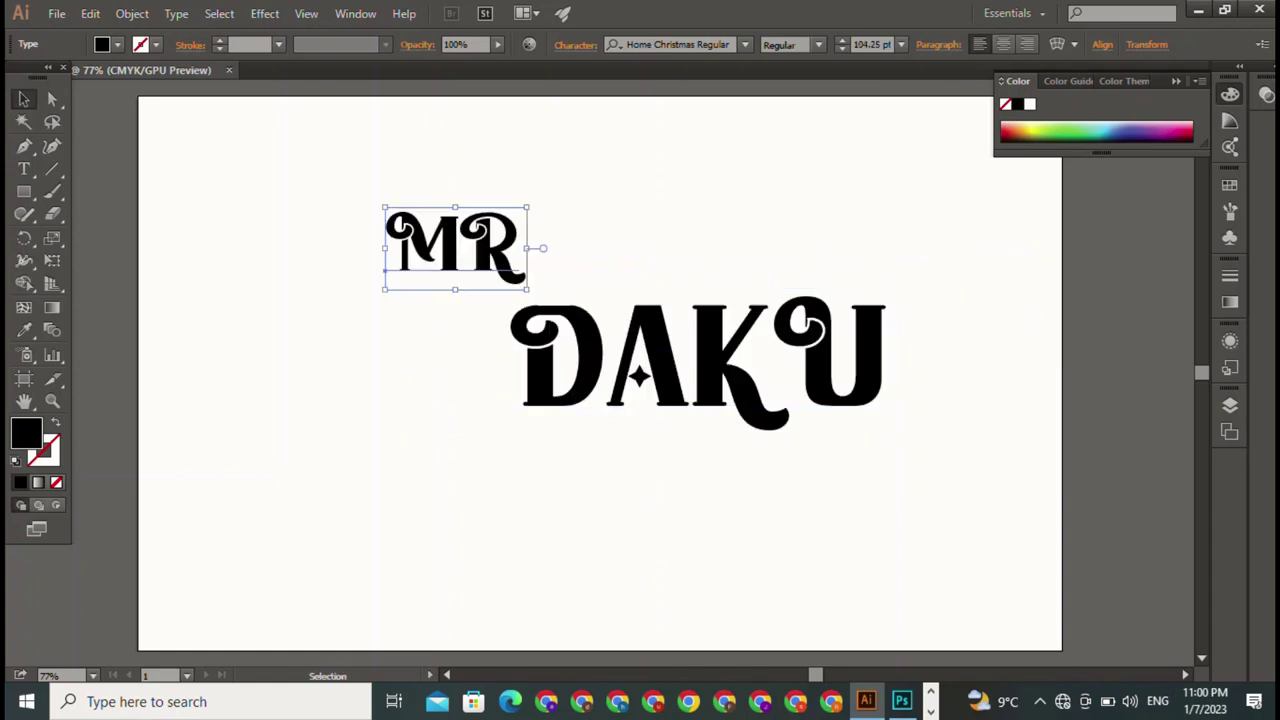
pyautogui.moveTo(527, 208)
pyautogui.mouseDown()
pyautogui.moveTo(447, 255)
pyautogui.moveTo(437, 278)
pyautogui.moveTo(462, 283)
pyautogui.mouseUp()
pyautogui.hotkey('ctrl', 'shift', 'a')
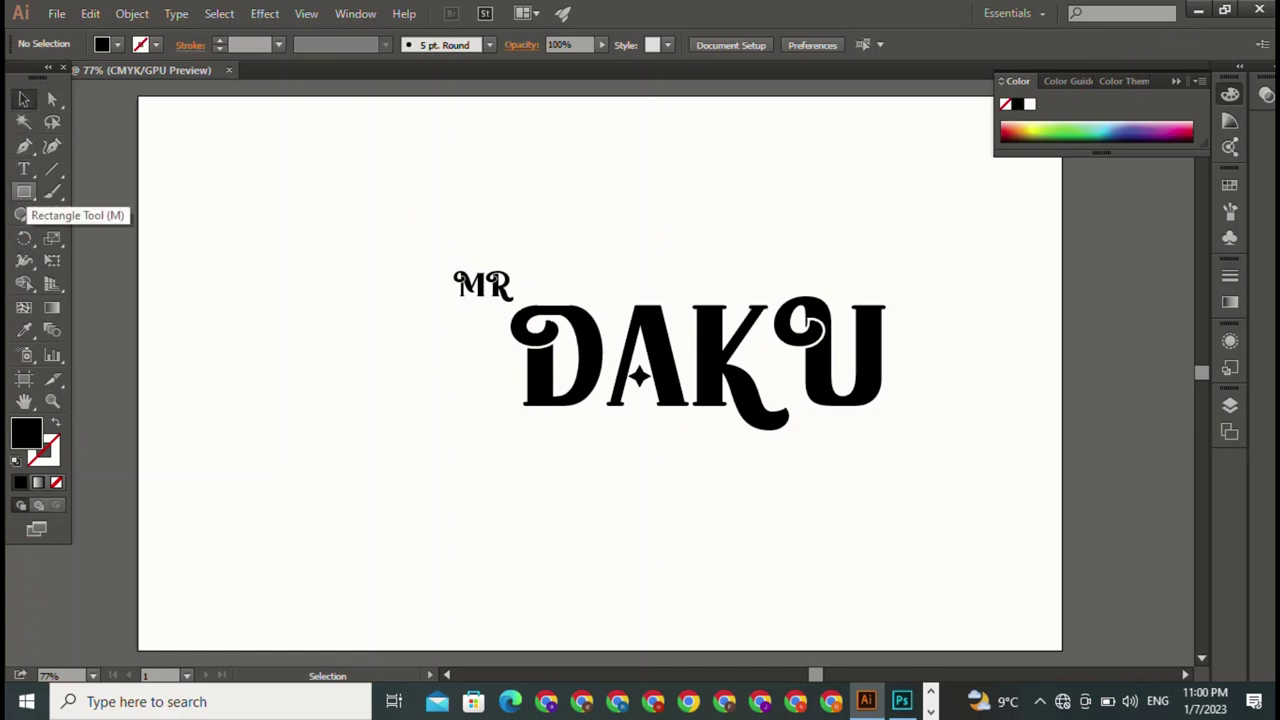
# - Draw a five-pointed star at the top left with no fill
pyautogui.click(24, 191)
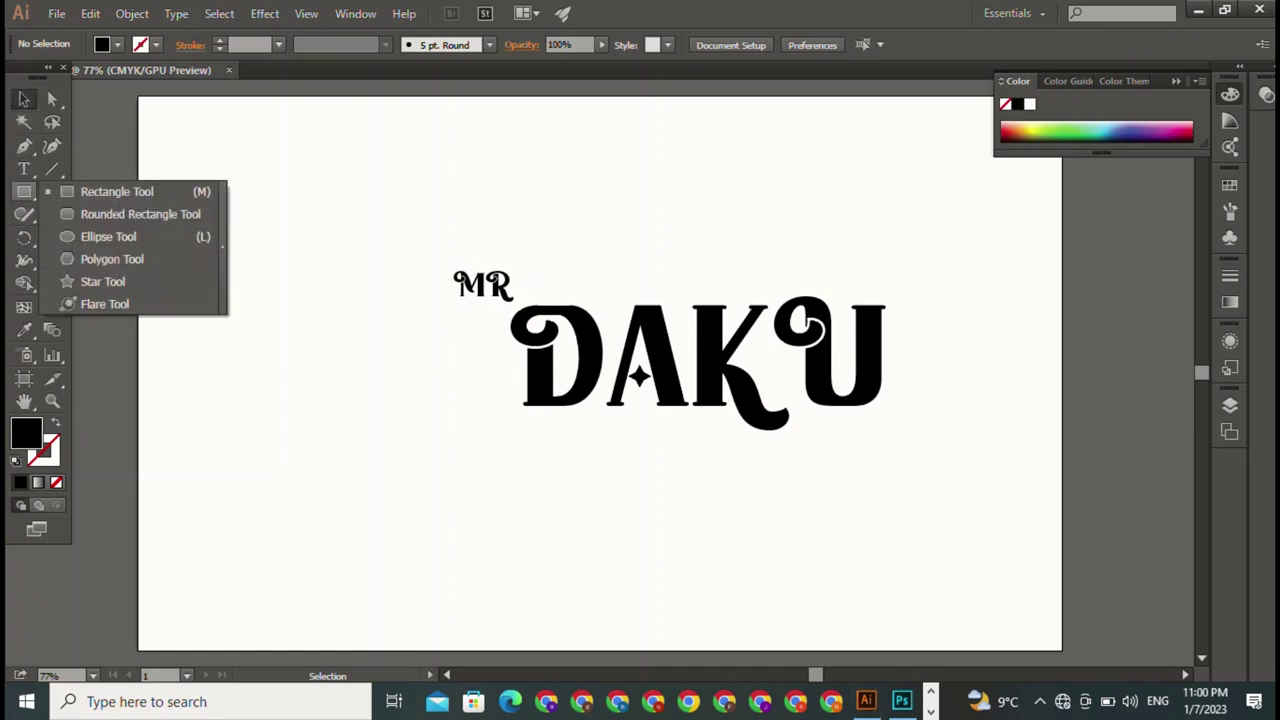
pyautogui.click(102, 281)
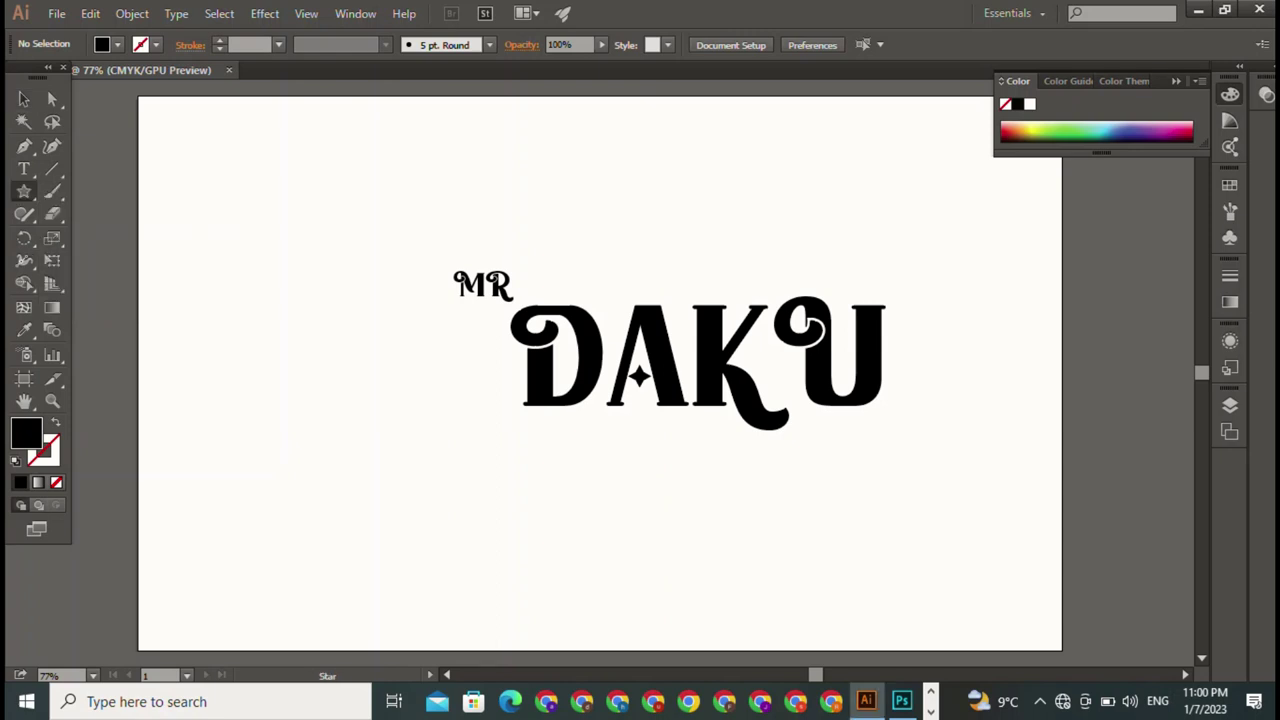
pyautogui.moveTo(231, 160); pyautogui.dragTo(231, 103)
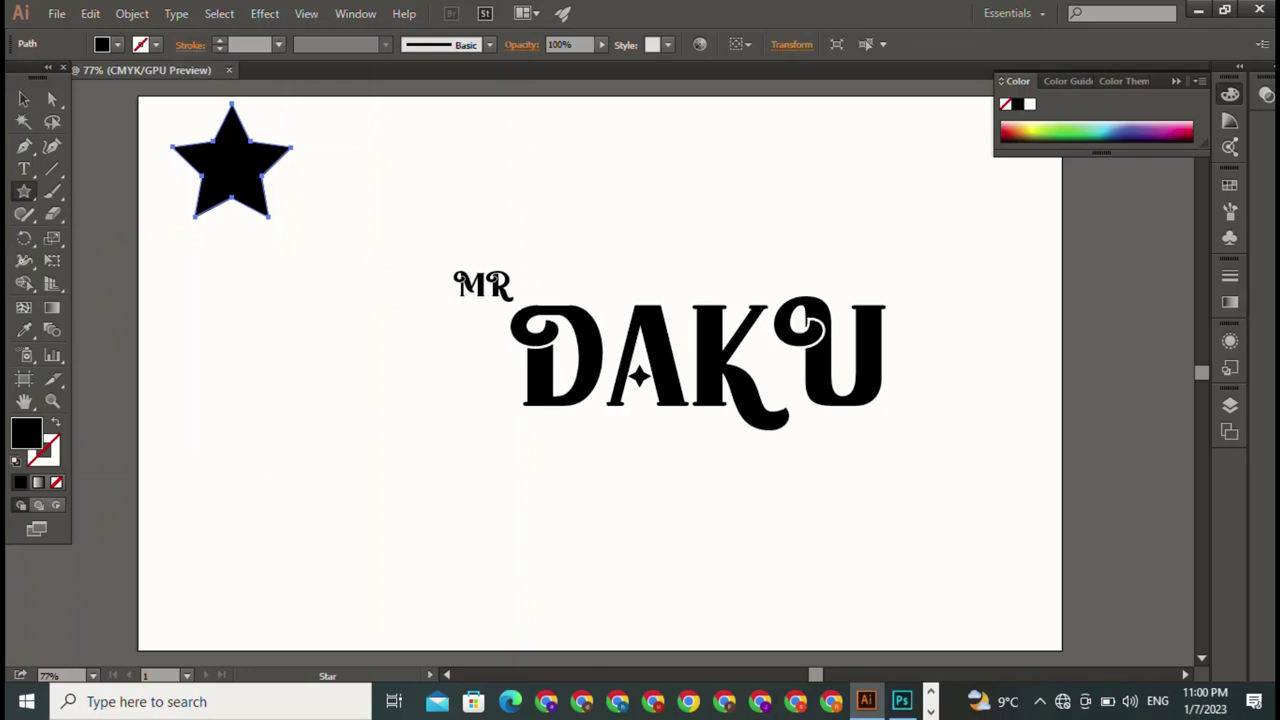
pyautogui.click(156, 44)
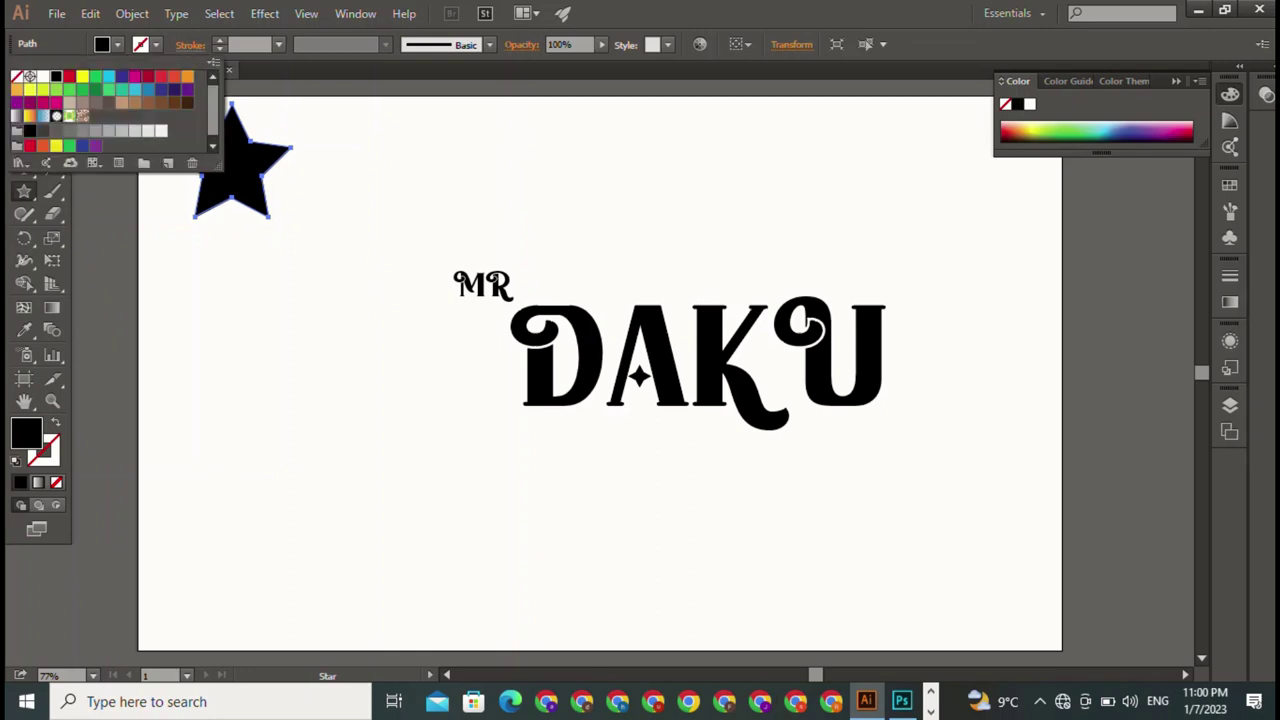
pyautogui.click(17, 76)
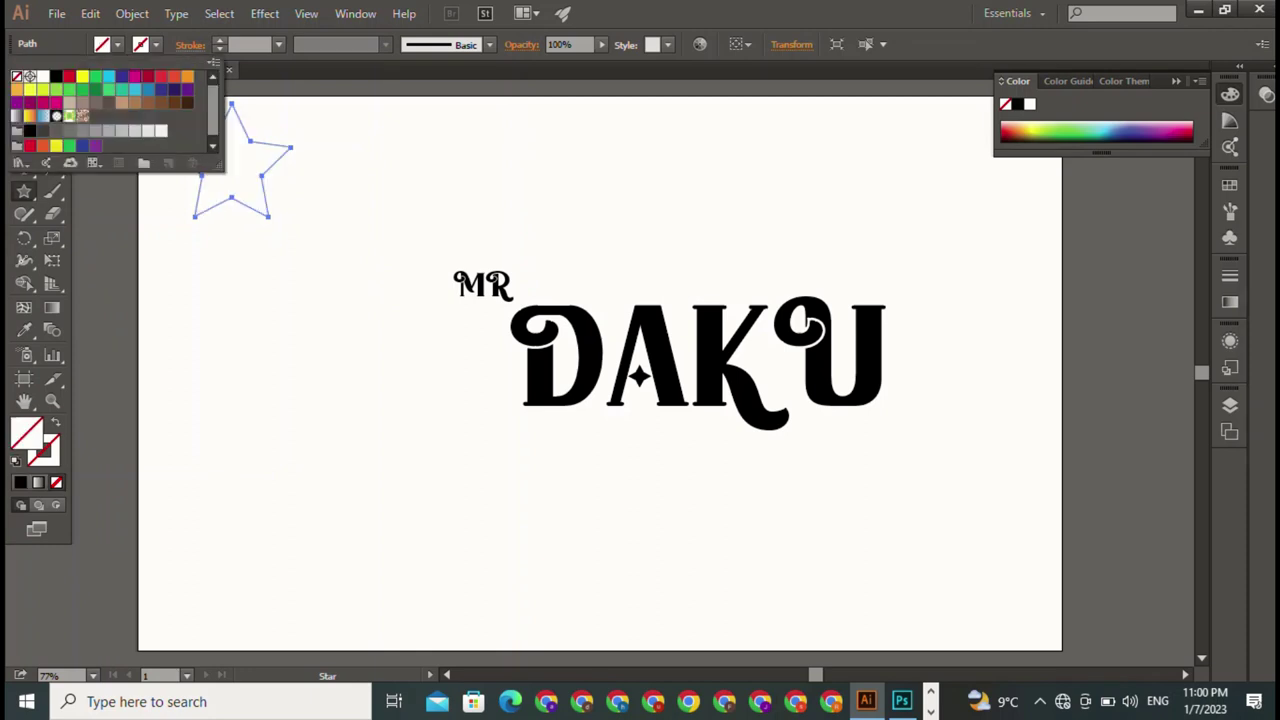
pyautogui.click(220, 40)
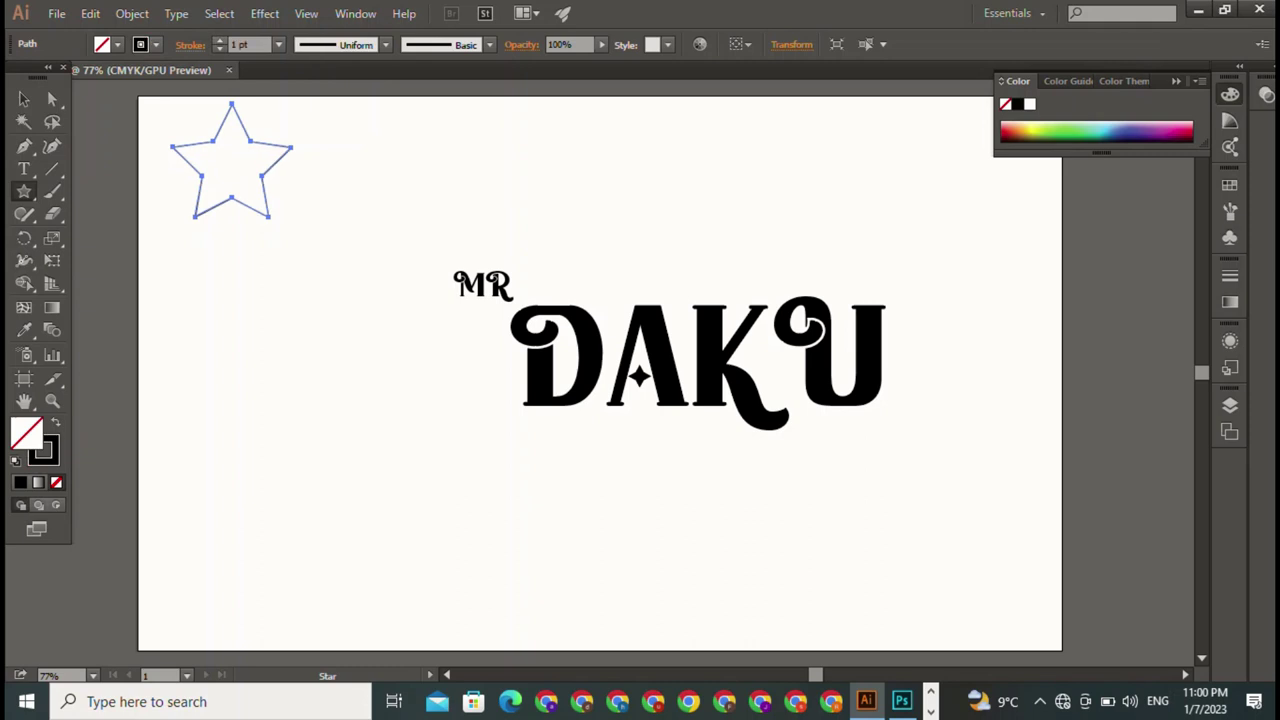
# - Give the star a 4 pt stroke with a tapered width profile
pyautogui.click(219, 40)
pyautogui.click(385, 44)
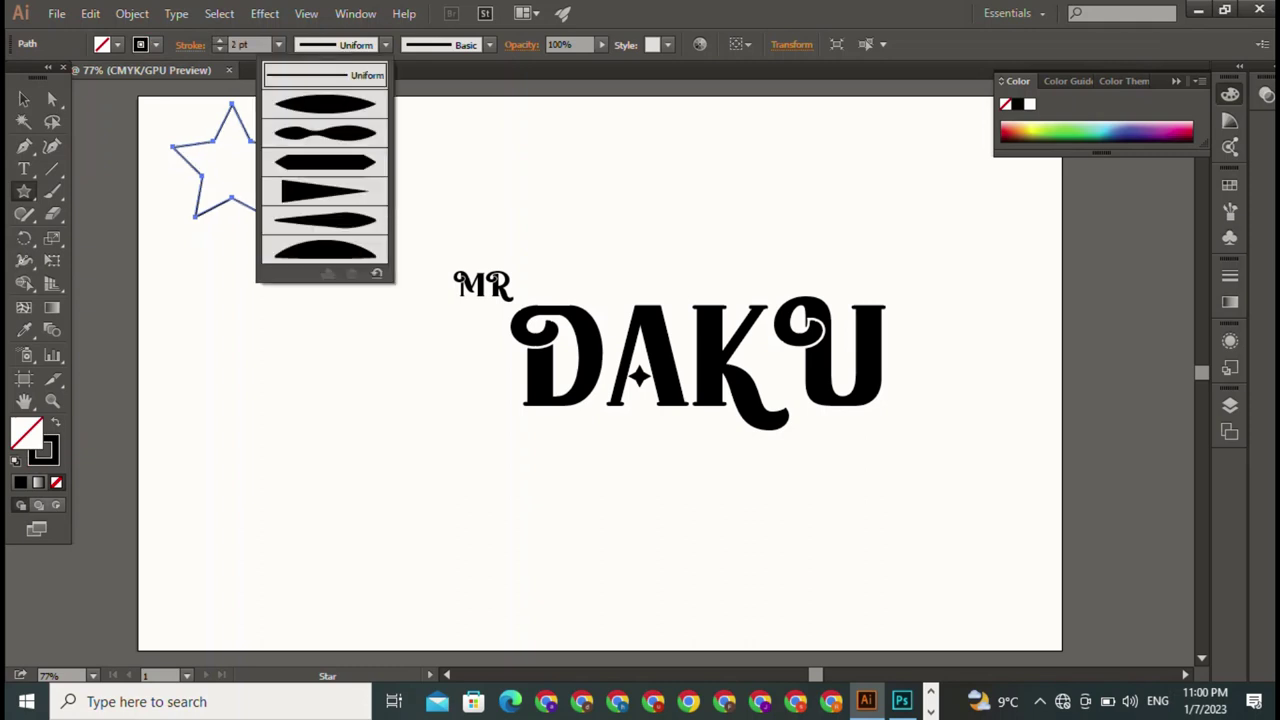
pyautogui.click(325, 133)
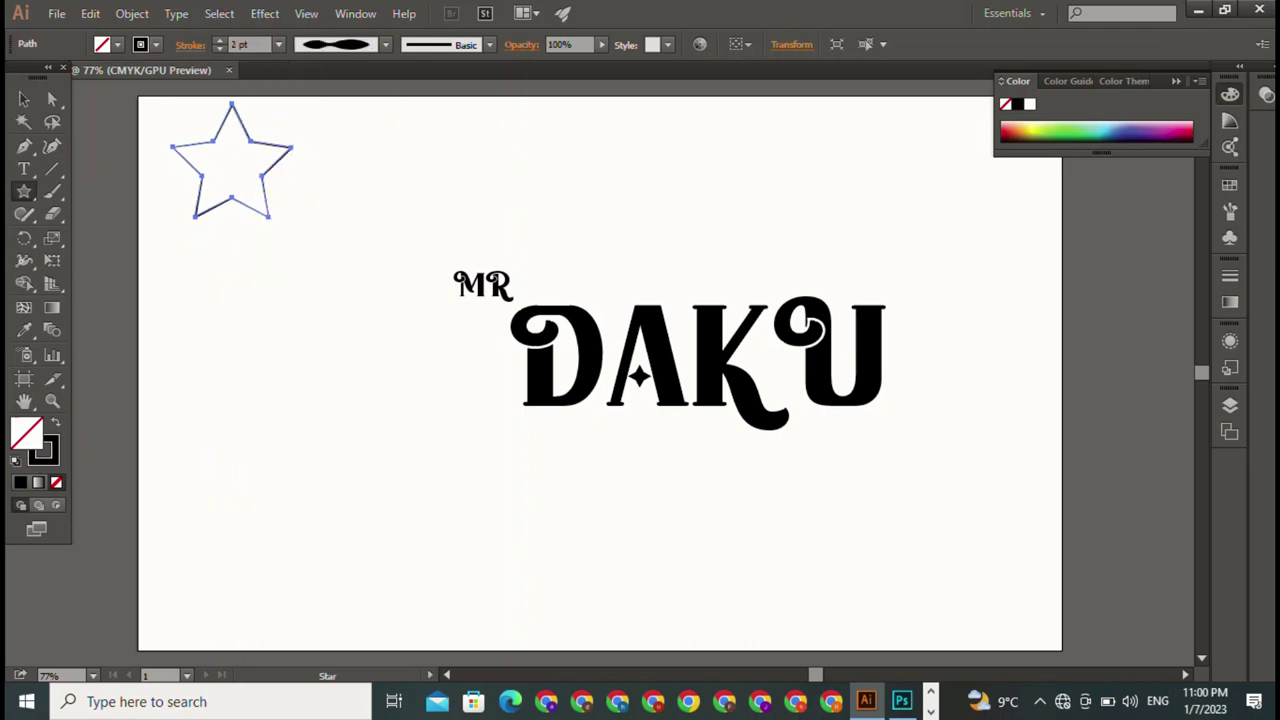
pyautogui.click(385, 44)
pyautogui.click(330, 240)
pyautogui.click(219, 40)
pyautogui.click(219, 40)
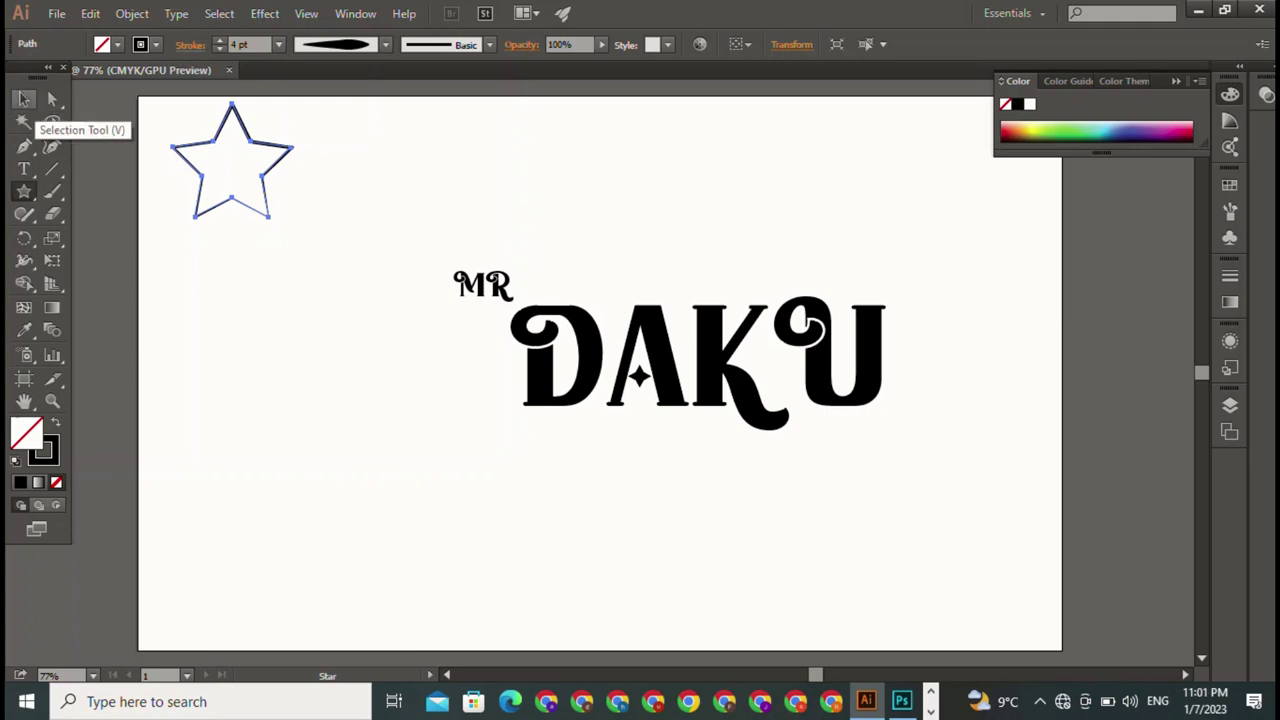
pyautogui.click(24, 98)
pyautogui.hotkey('ctrl', 'shift', 'a')
# - Move the star outline over the MR text and shrink it to fit around it
pyautogui.moveTo(200, 147); pyautogui.dragTo(485, 265)
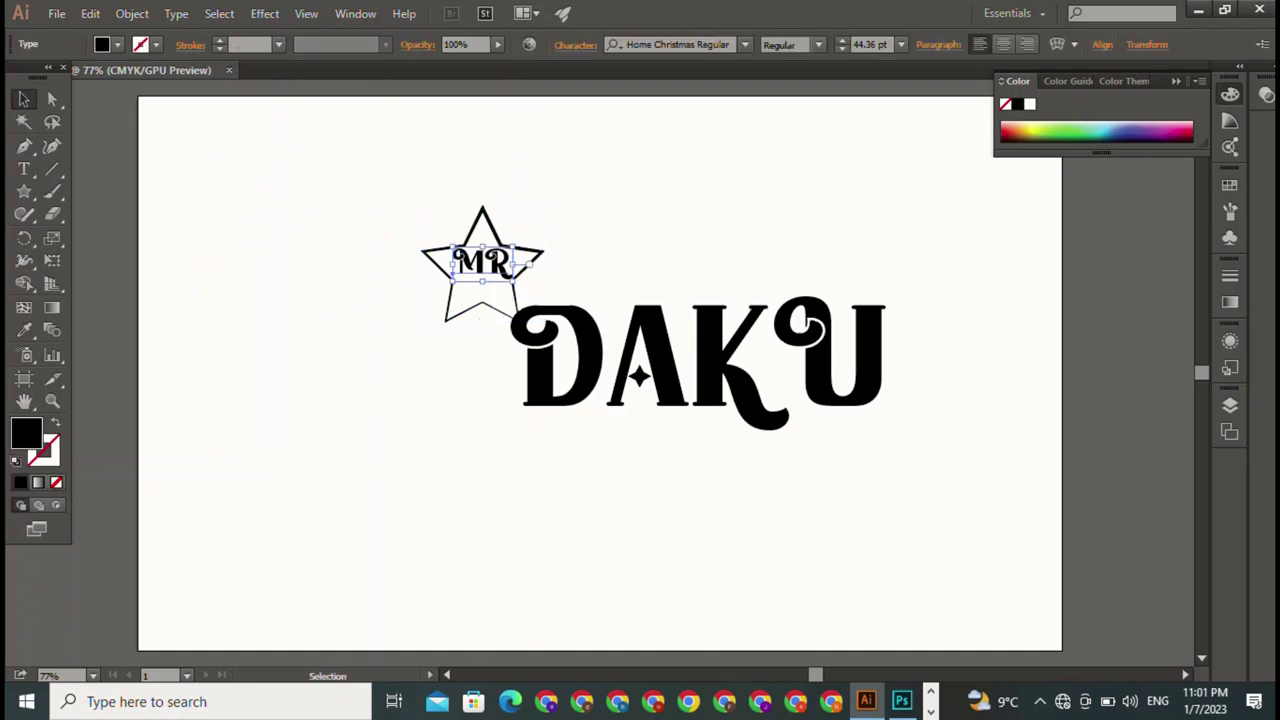
pyautogui.hotkey('ctrl', 'shift', 'a')
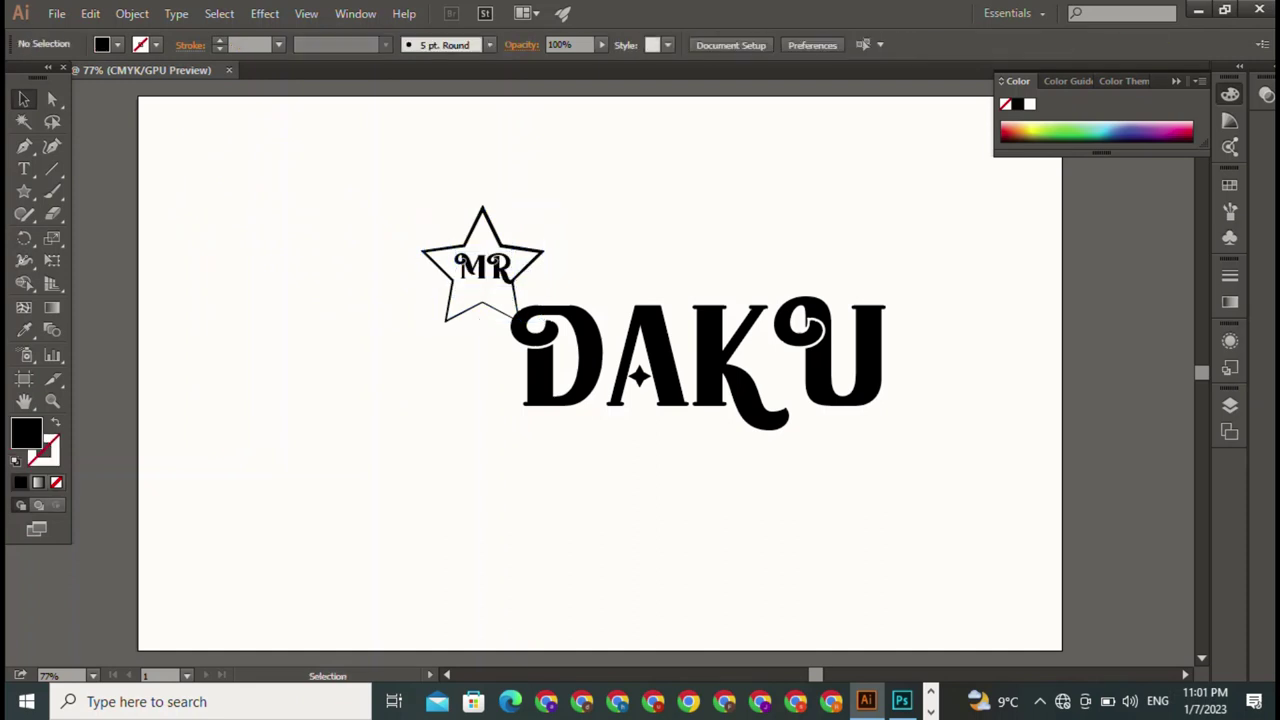
pyautogui.click(445, 300)
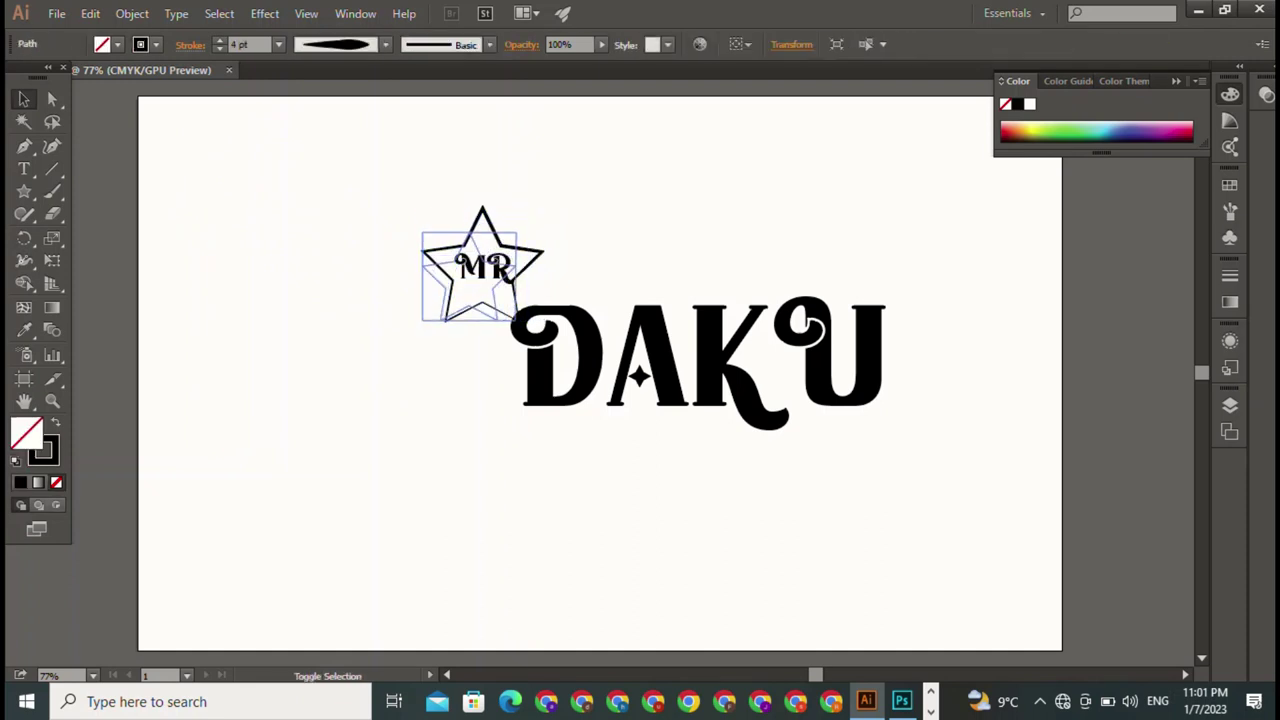
pyautogui.moveTo(517, 232); pyautogui.dragTo(461, 286)
pyautogui.hotkey('ctrl', 'shift', 'a')
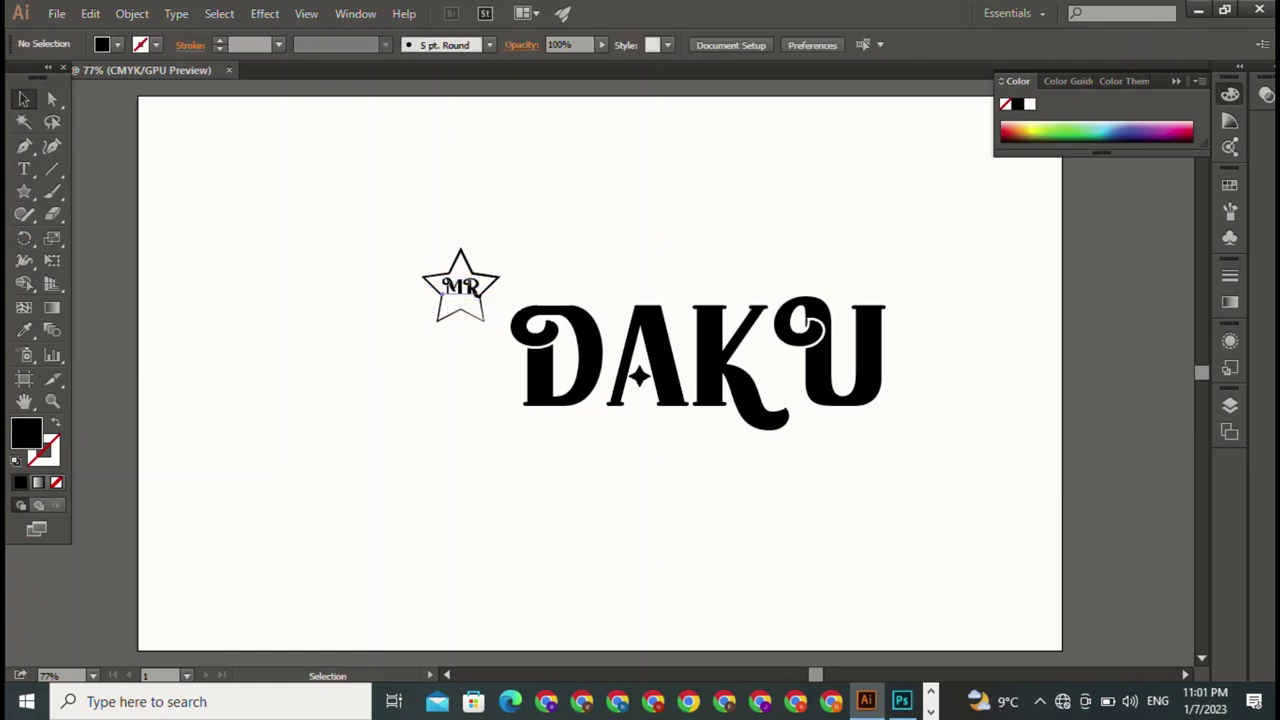
# - Enlarge the star outline slightly around MR
pyautogui.click(461, 287)
pyautogui.hotkey('ctrl', 'shift', 'a')
pyautogui.click(424, 277)
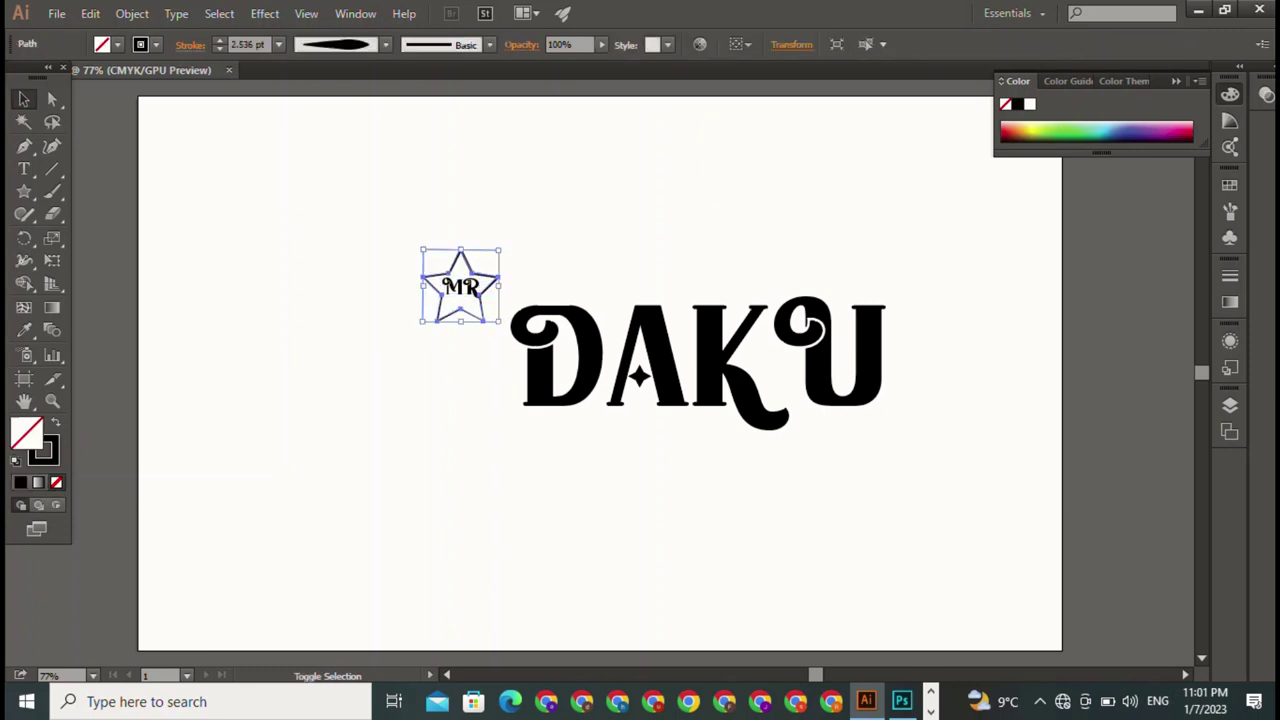
pyautogui.moveTo(500, 250); pyautogui.dragTo(504, 244)
pyautogui.hotkey('ctrl', 'shift', 'a')
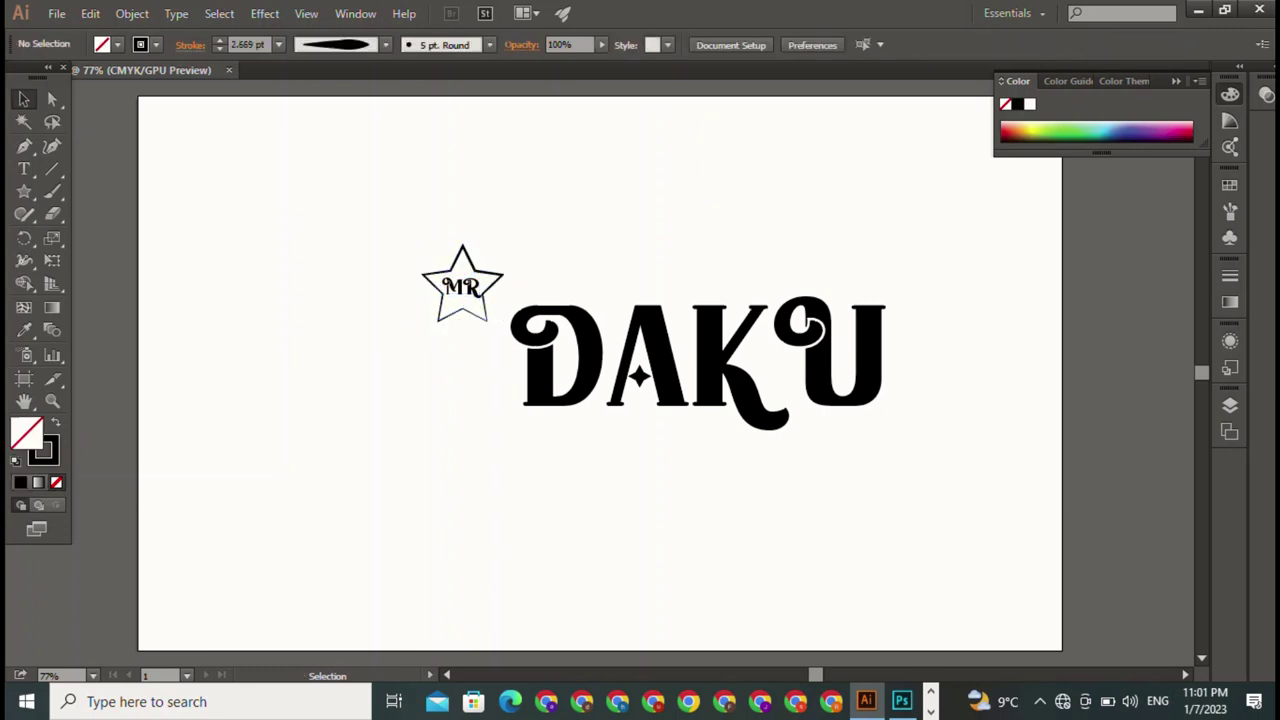
# - Nudge the 29.15 pt MR text down and up until it is centred in the star
pyautogui.click(461, 284)
pyautogui.hotkey('ctrl', 'shift', 'a')
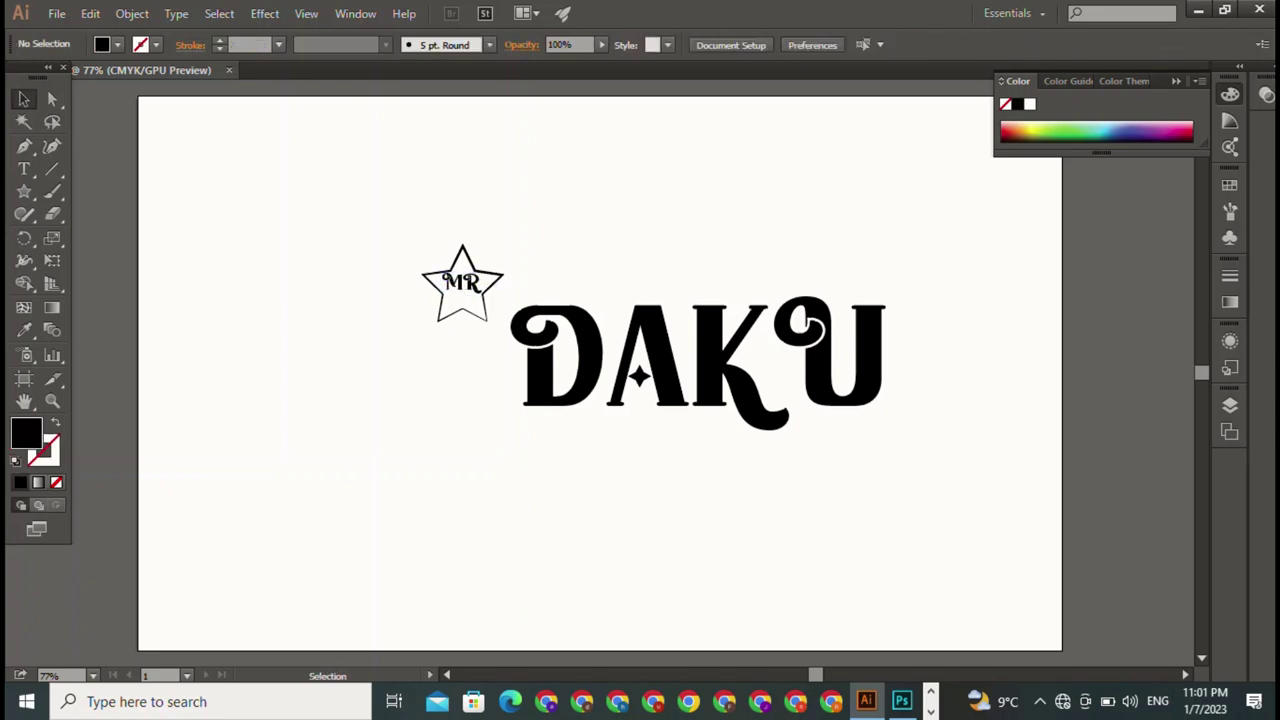
pyautogui.moveTo(461, 282); pyautogui.dragTo(461, 285)
pyautogui.hotkey('ctrl', 'shift', 'a')
pyautogui.click(461, 284)
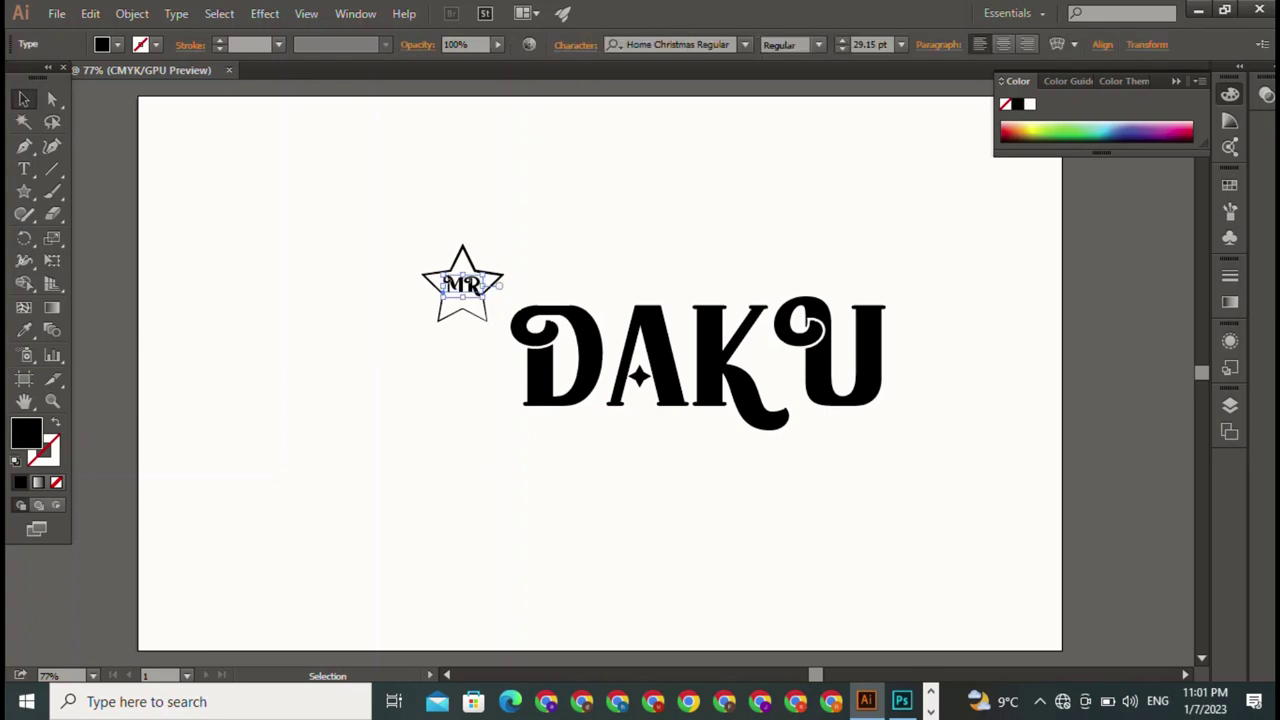
pyautogui.press('Up')
pyautogui.hotkey('ctrl', 'shift', 'a')
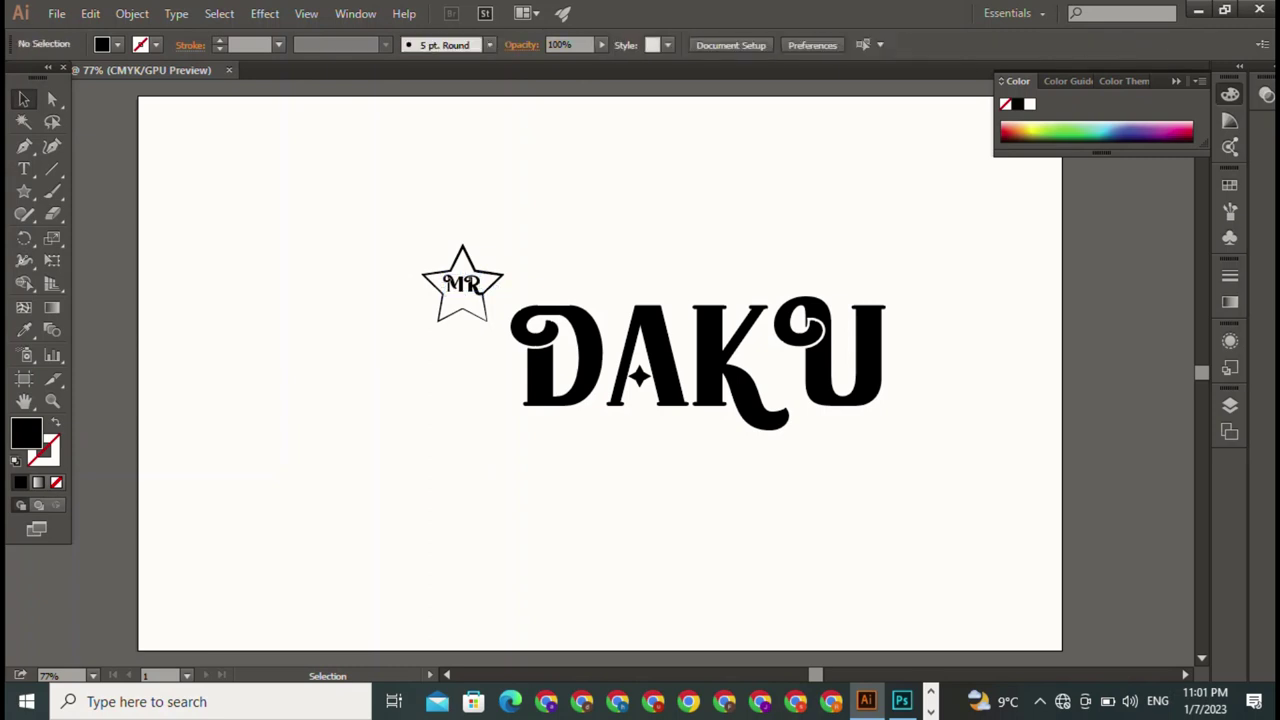
pyautogui.click(461, 284)
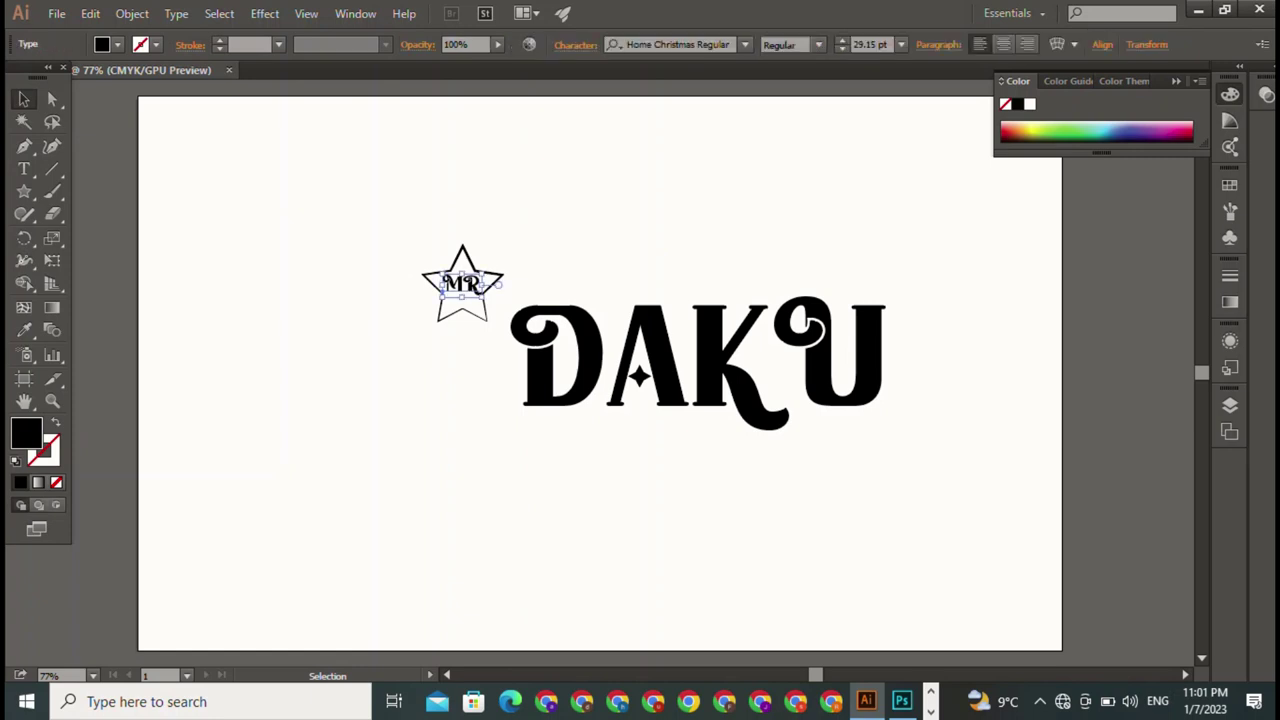
pyautogui.hotkey('ctrl', 'shift', 'a')
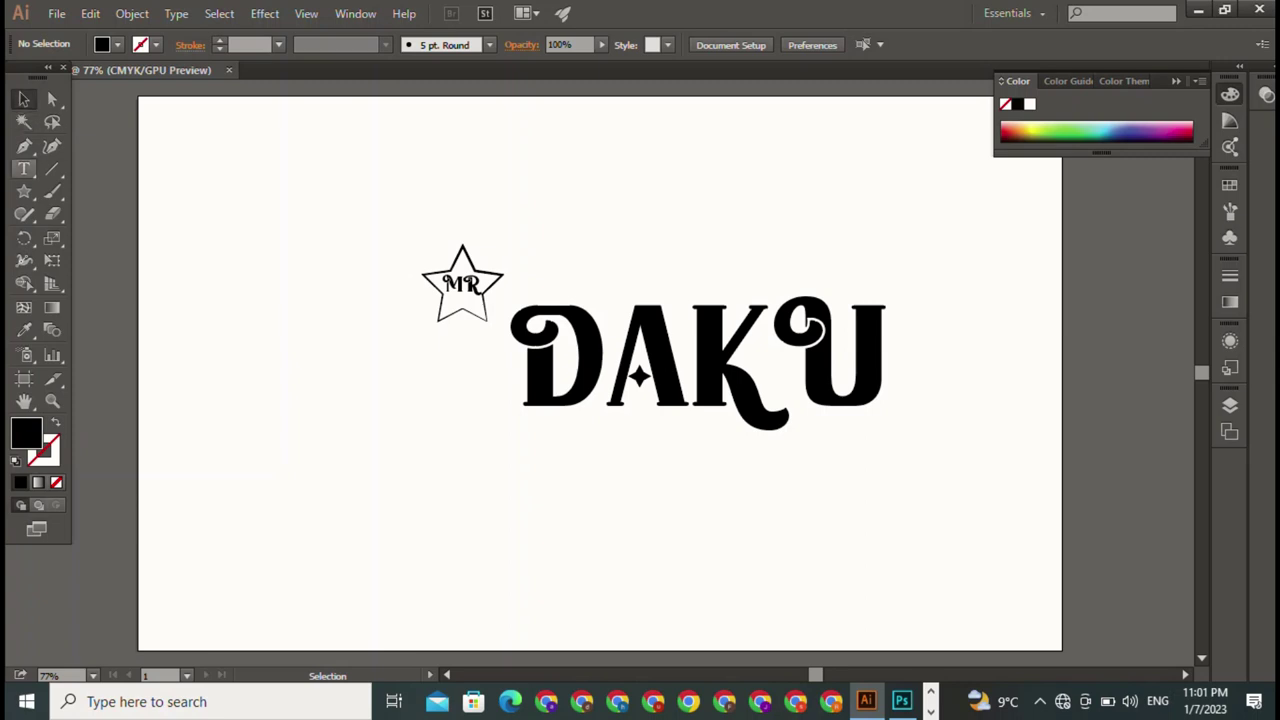
pyautogui.moveTo(338, 212); pyautogui.dragTo(460, 300)
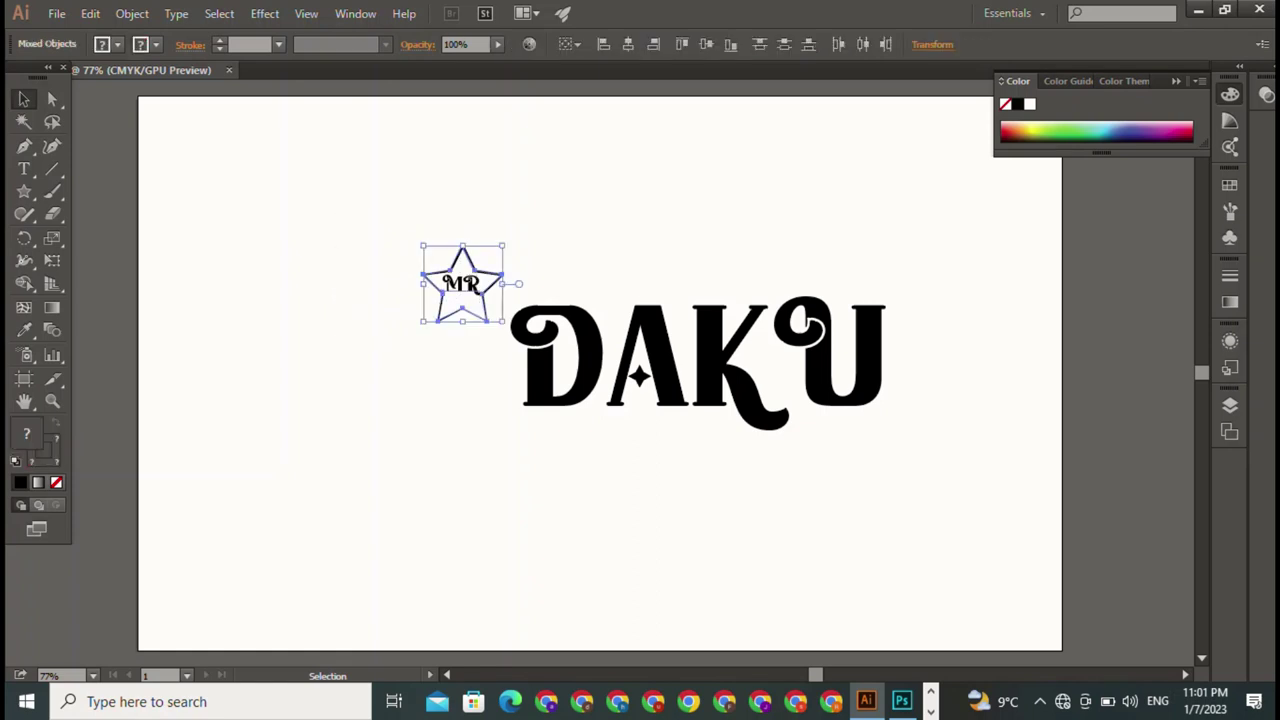
pyautogui.click(24, 283)
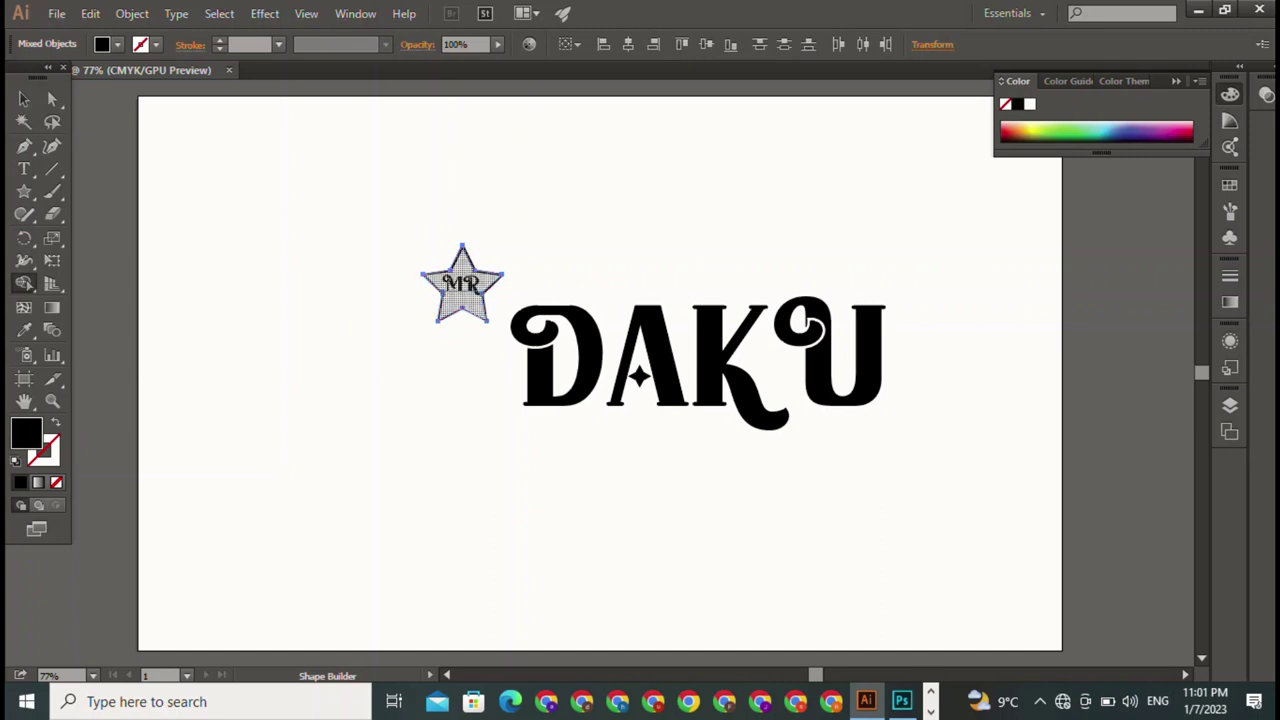
pyautogui.keyDown('alt'); pyautogui.click(462, 300); pyautogui.keyUp('alt')
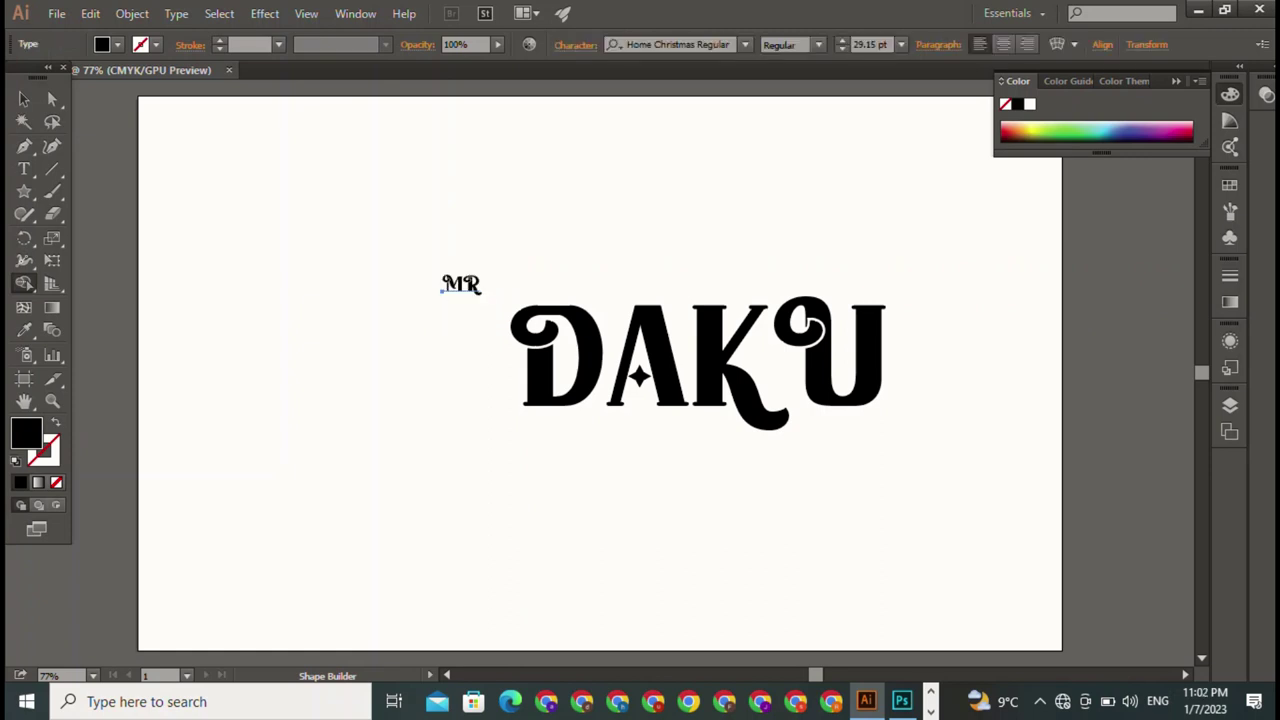
pyautogui.hotkey('ctrl', 'z')
pyautogui.press('a')
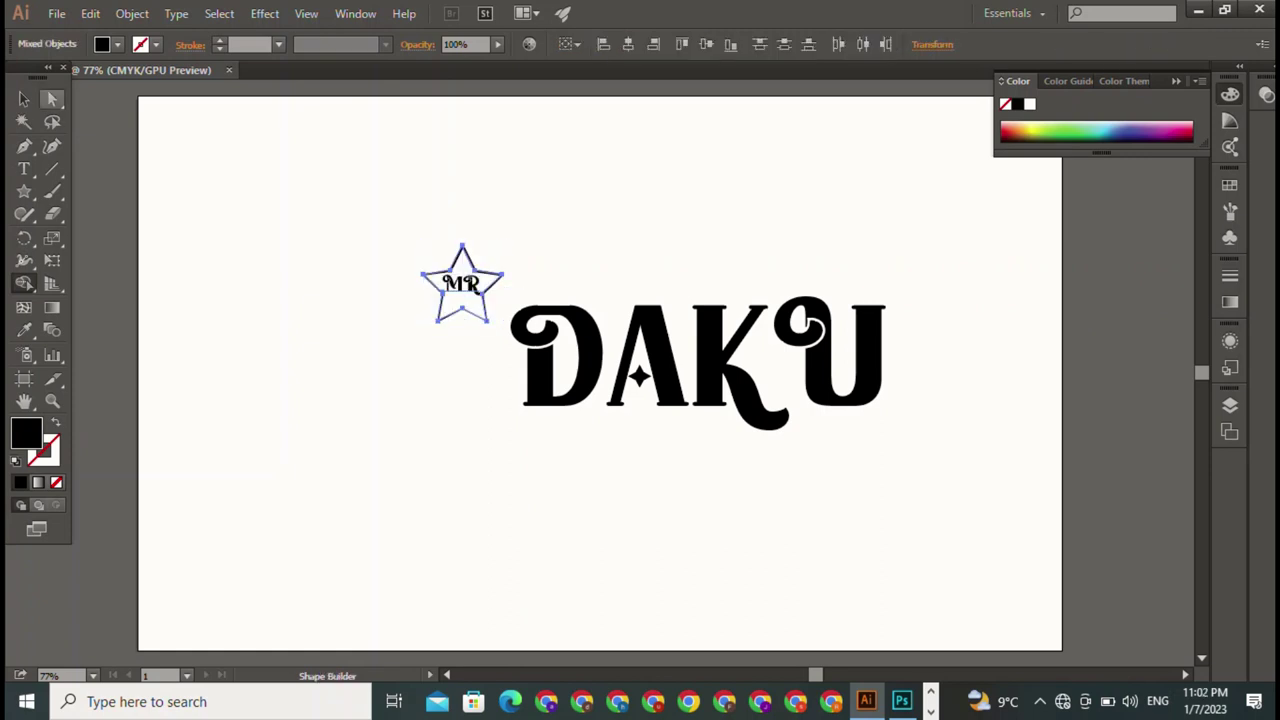
pyautogui.press('v')
pyautogui.hotkey('ctrl', 'shift', 'a')
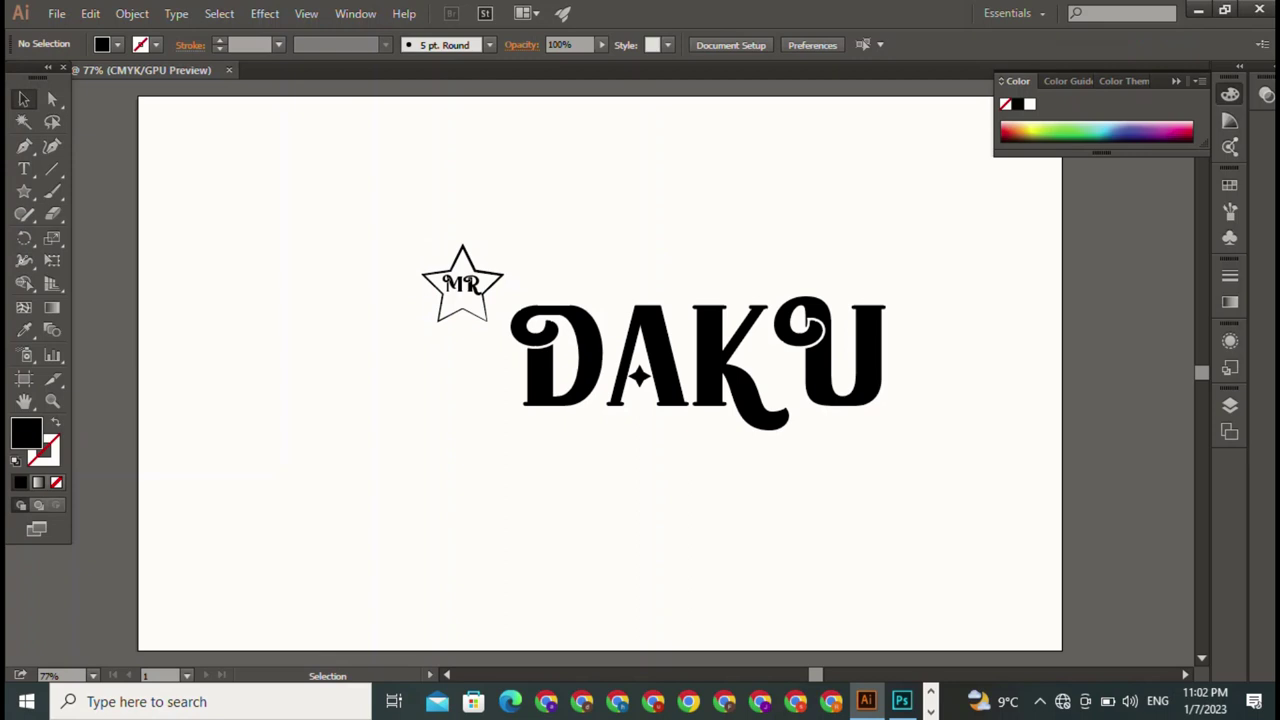
pyautogui.click(700, 360)
pyautogui.hotkey('ctrl', 'shift', 'a')
# - Move the DAKU text slightly up and to the left
pyautogui.doubleClick(604, 360)
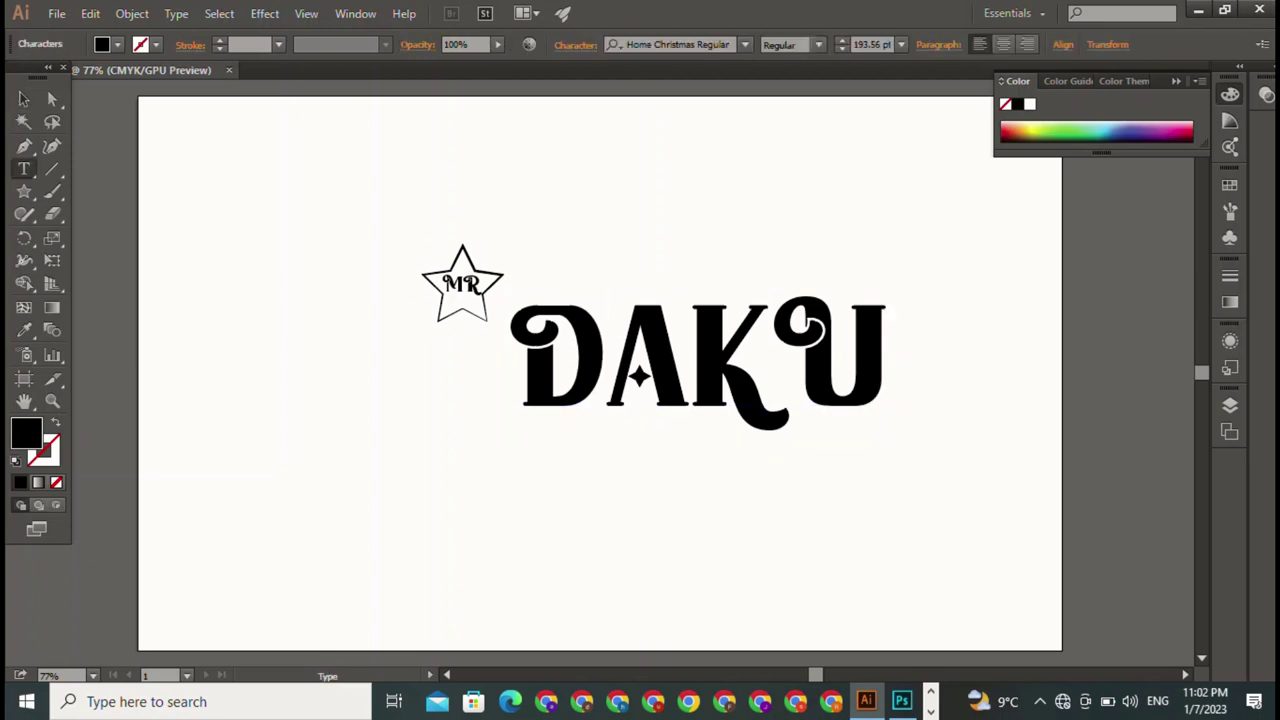
pyautogui.press('Escape')
pyautogui.moveTo(700, 360); pyautogui.dragTo(619, 354)
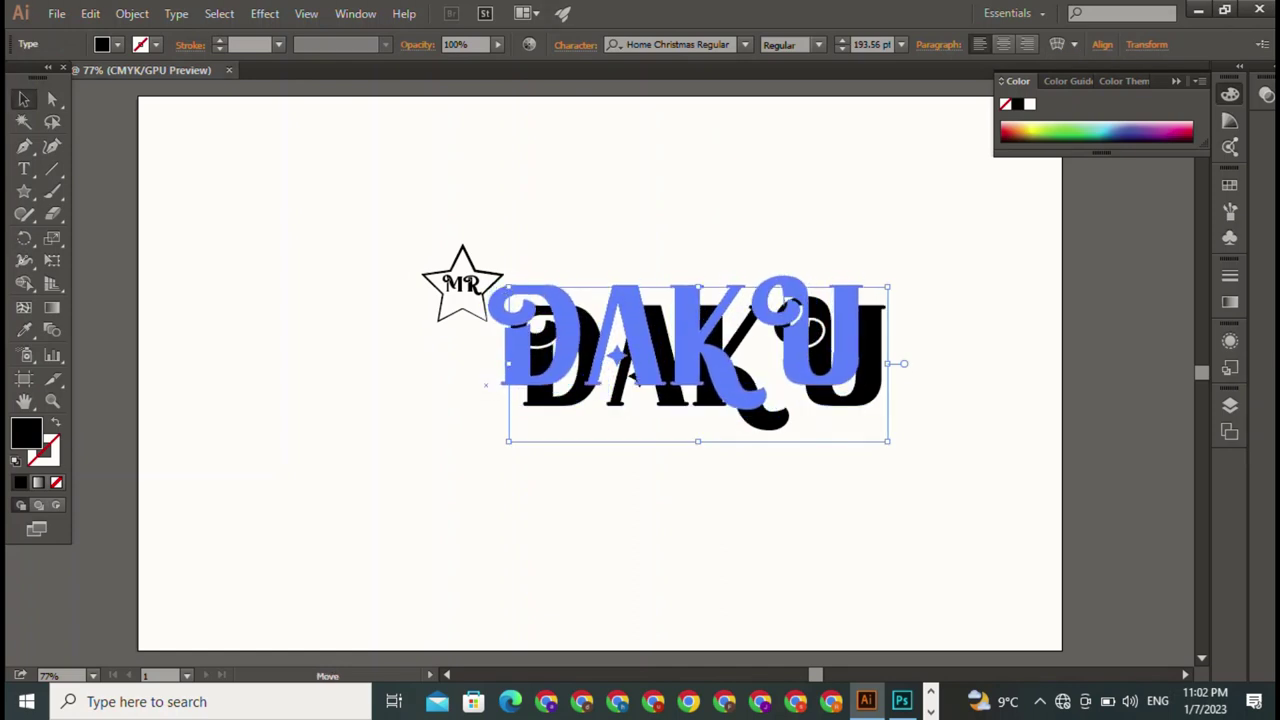
pyautogui.moveTo(619, 354)
pyautogui.mouseDown()
pyautogui.moveTo(577, 404)
pyautogui.moveTo(652, 346)
pyautogui.mouseUp()
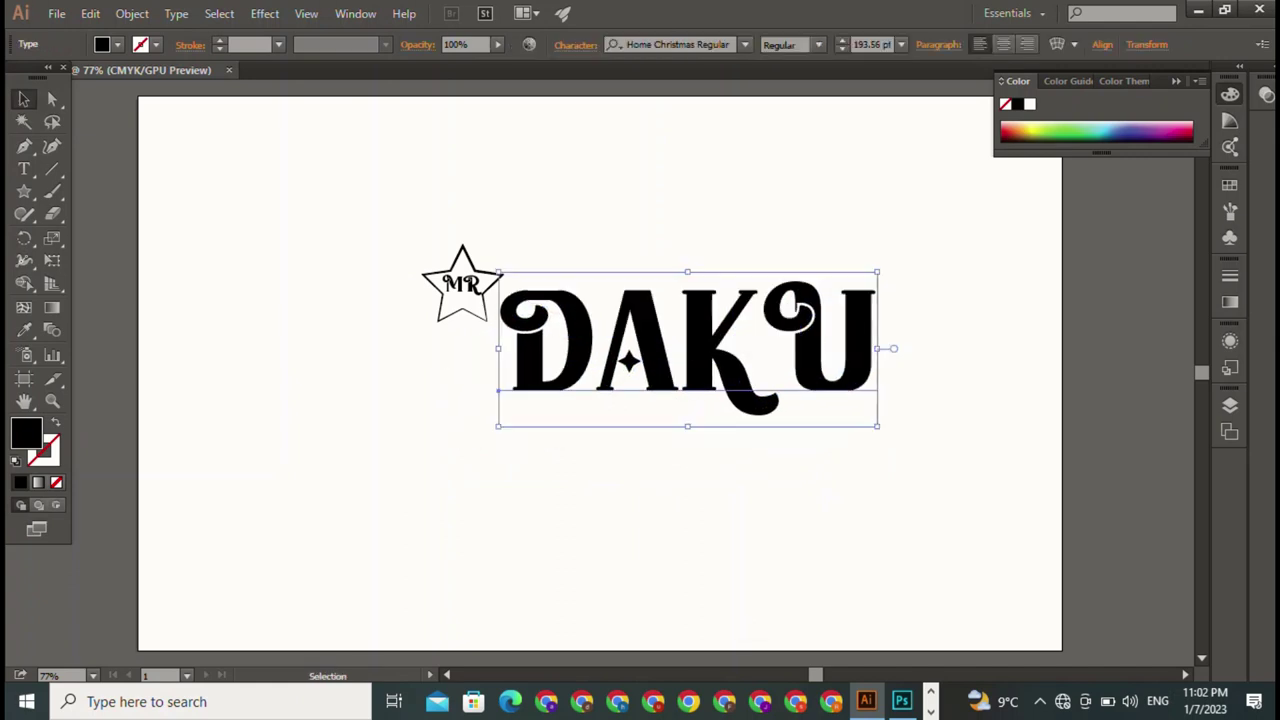
# - Shrink the MR star emblem and tuck it against DAKU's upper-left corner
pyautogui.moveTo(500, 197); pyautogui.dragTo(458, 330)
pyautogui.moveTo(452, 202)
pyautogui.mouseDown()
pyautogui.moveTo(404, 297)
pyautogui.moveTo(434, 300)
pyautogui.mouseUp()
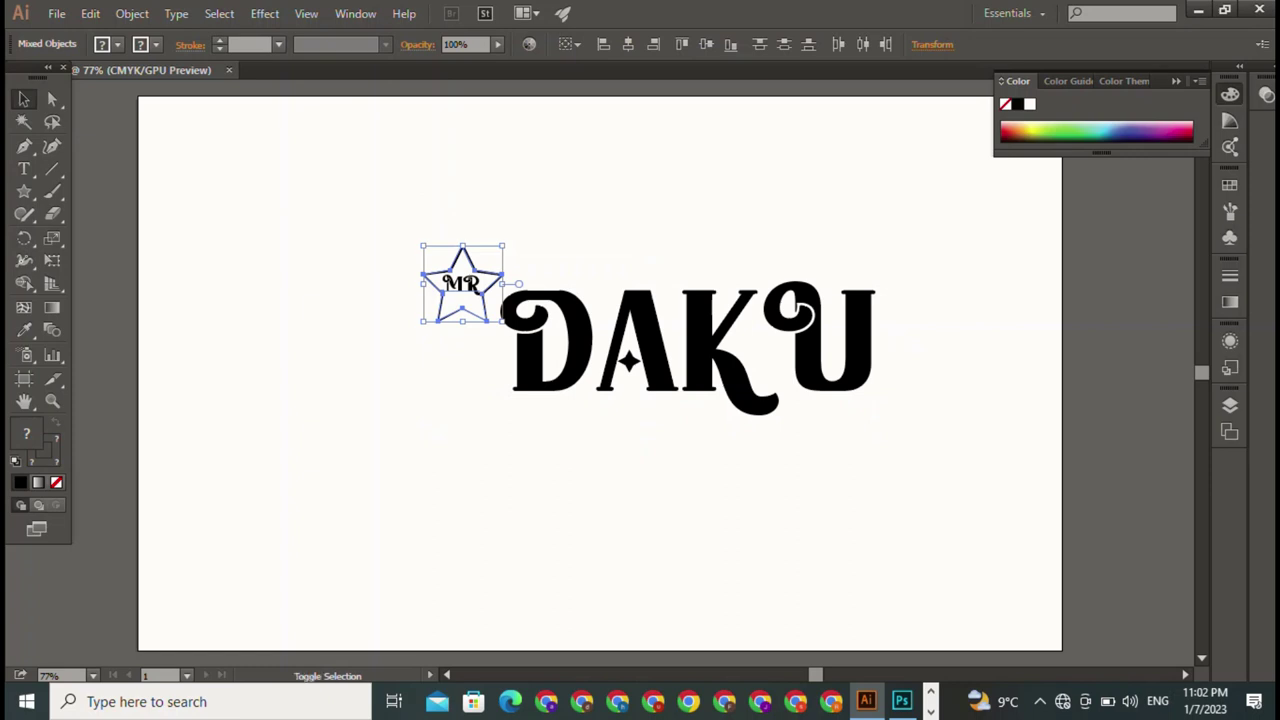
pyautogui.moveTo(504, 245); pyautogui.dragTo(478, 270)
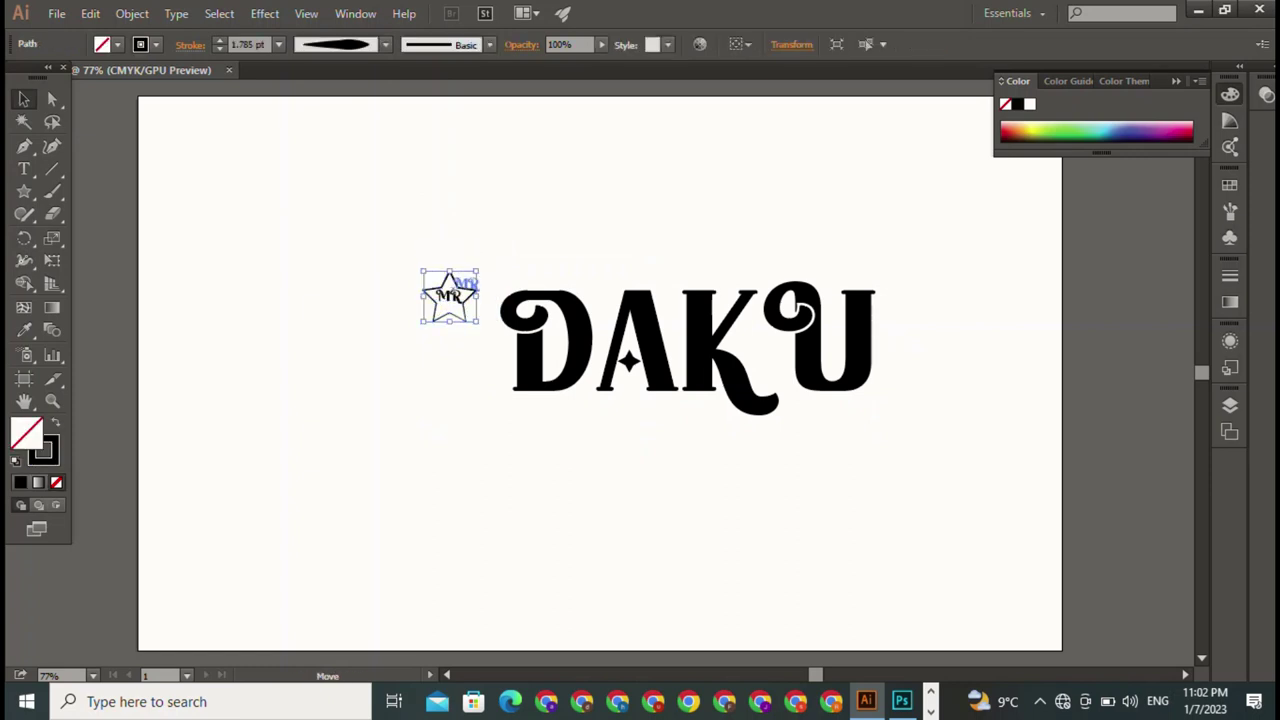
pyautogui.click(449, 296)
pyautogui.press('v')
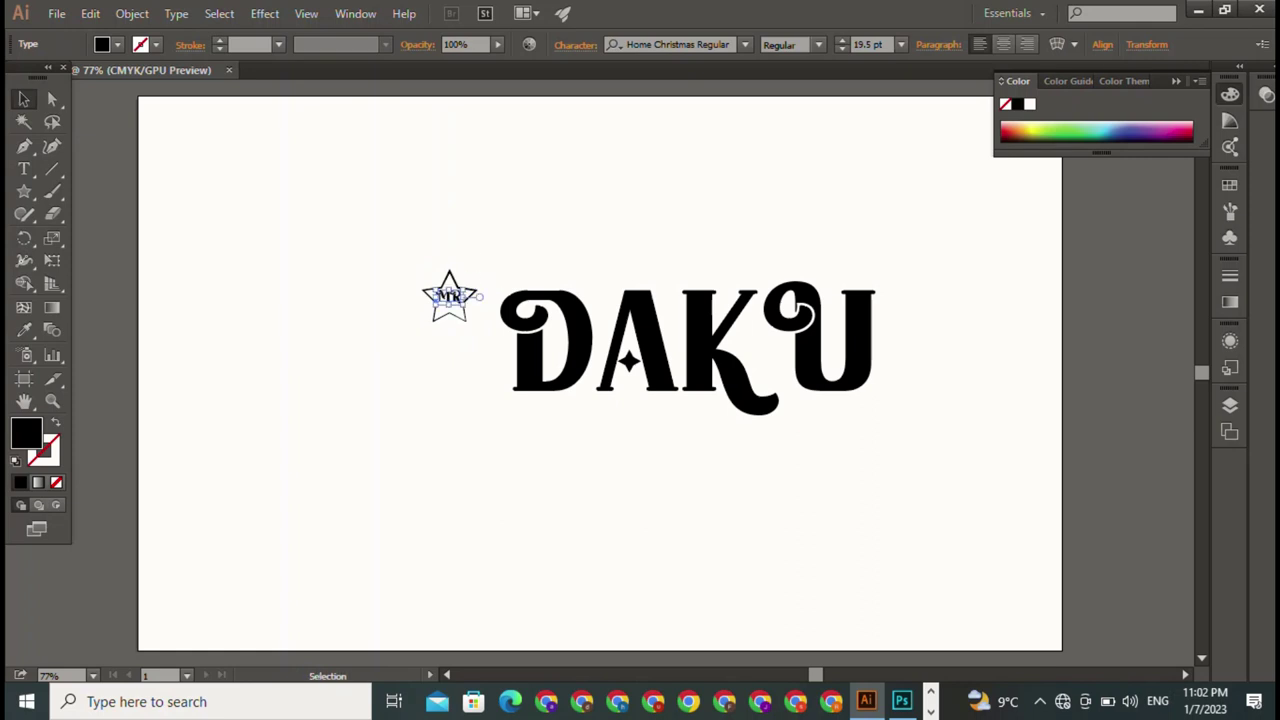
pyautogui.keyDown('shift'); pyautogui.click(449, 296); pyautogui.keyUp('shift')
pyautogui.moveTo(449, 296); pyautogui.dragTo(472, 272)
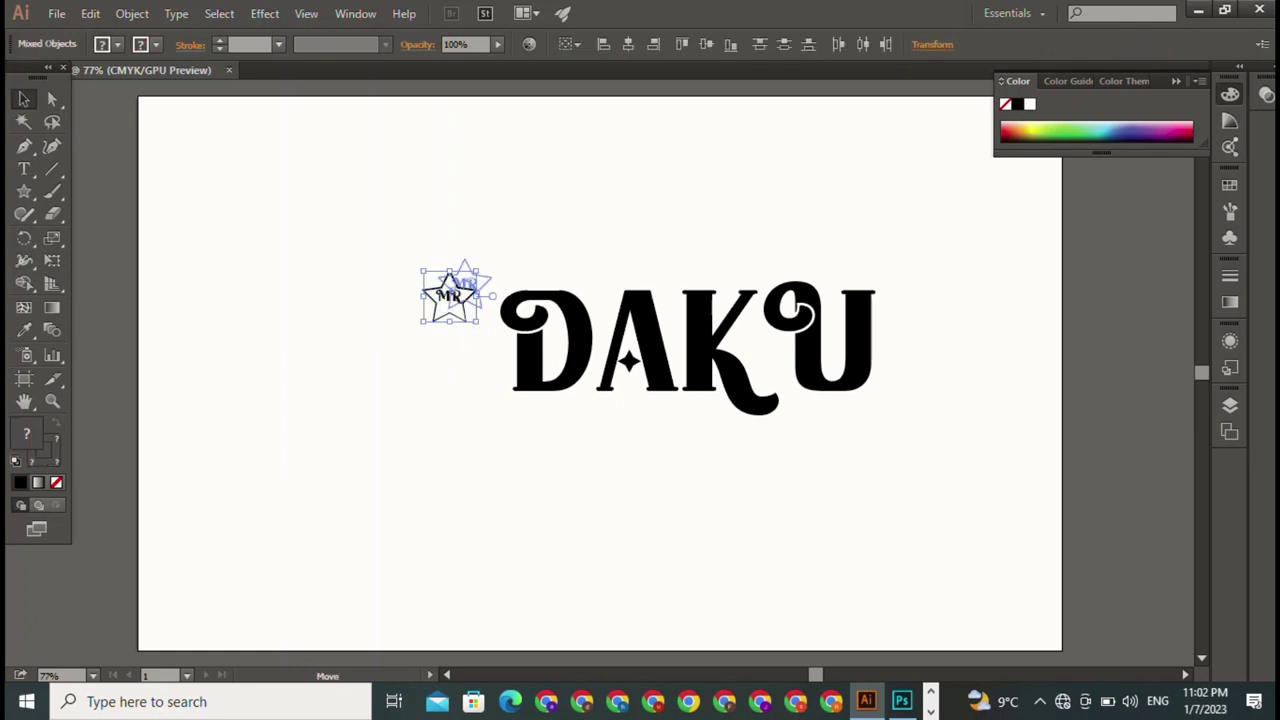
pyautogui.hotkey('ctrl', 'shift', 'a')
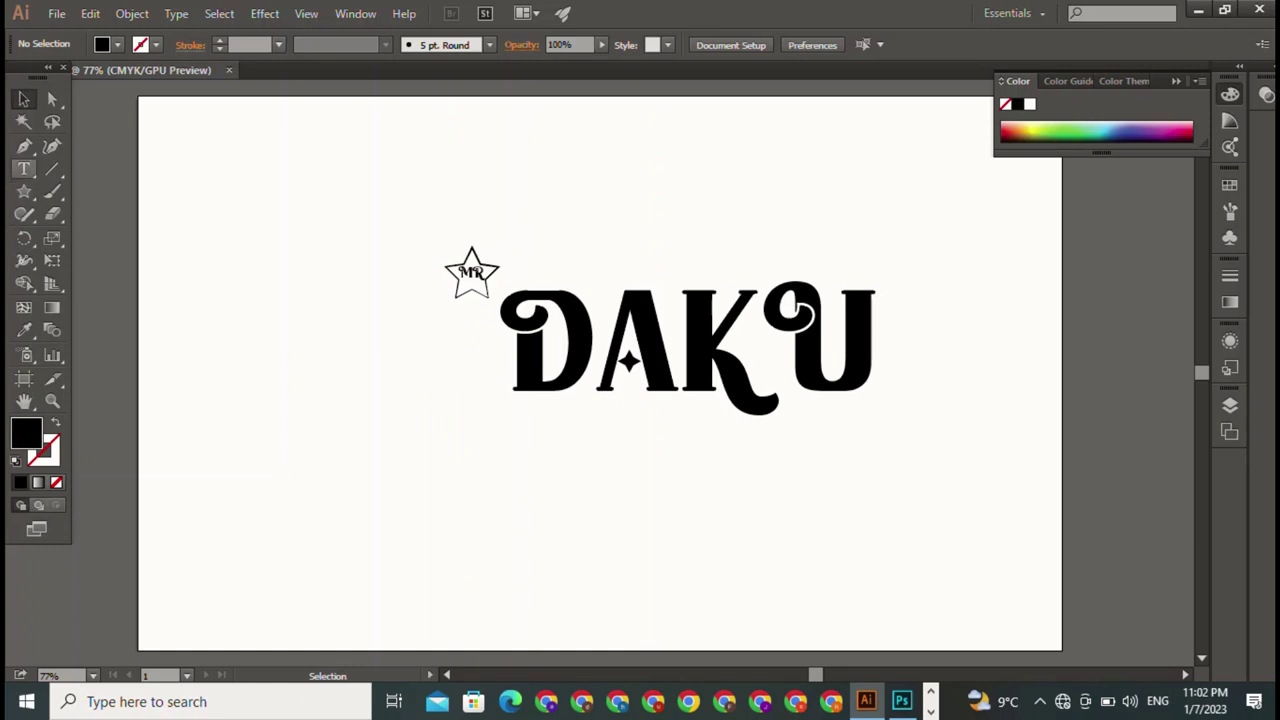
pyautogui.press('p')
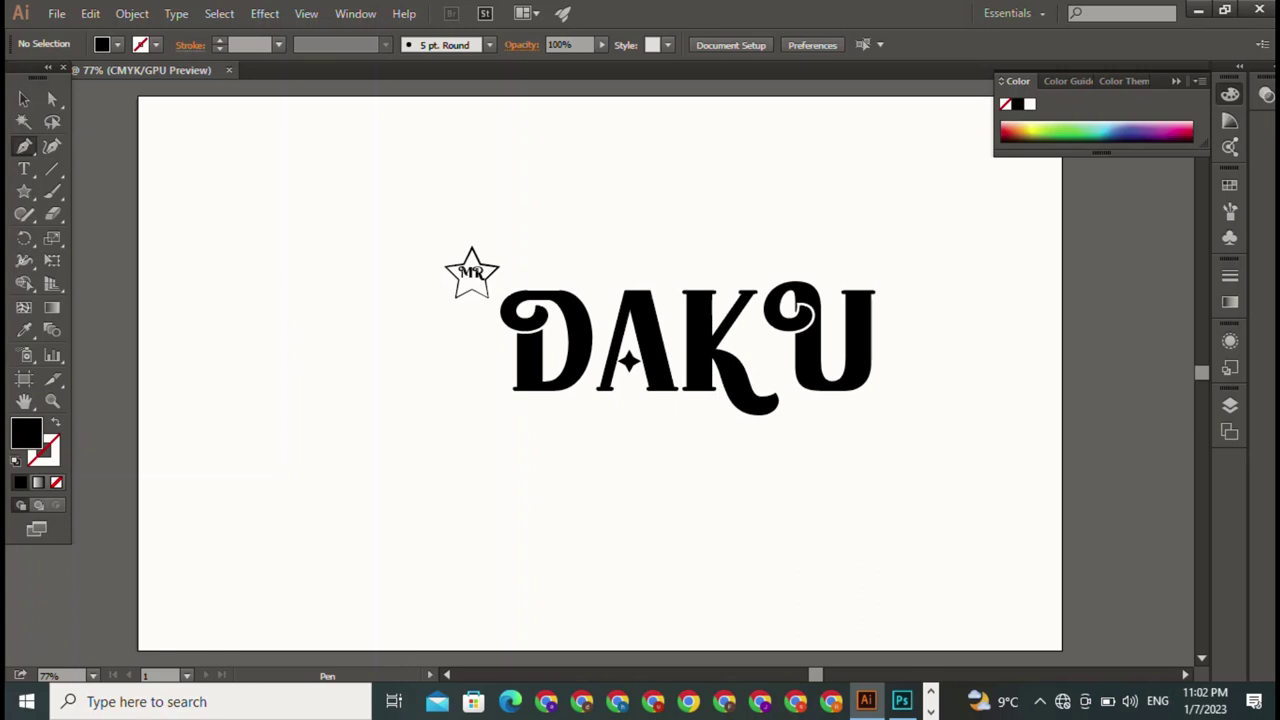
# - Draw a straight horizontal line beneath DAKU spanning its full width
pyautogui.click(507, 423)
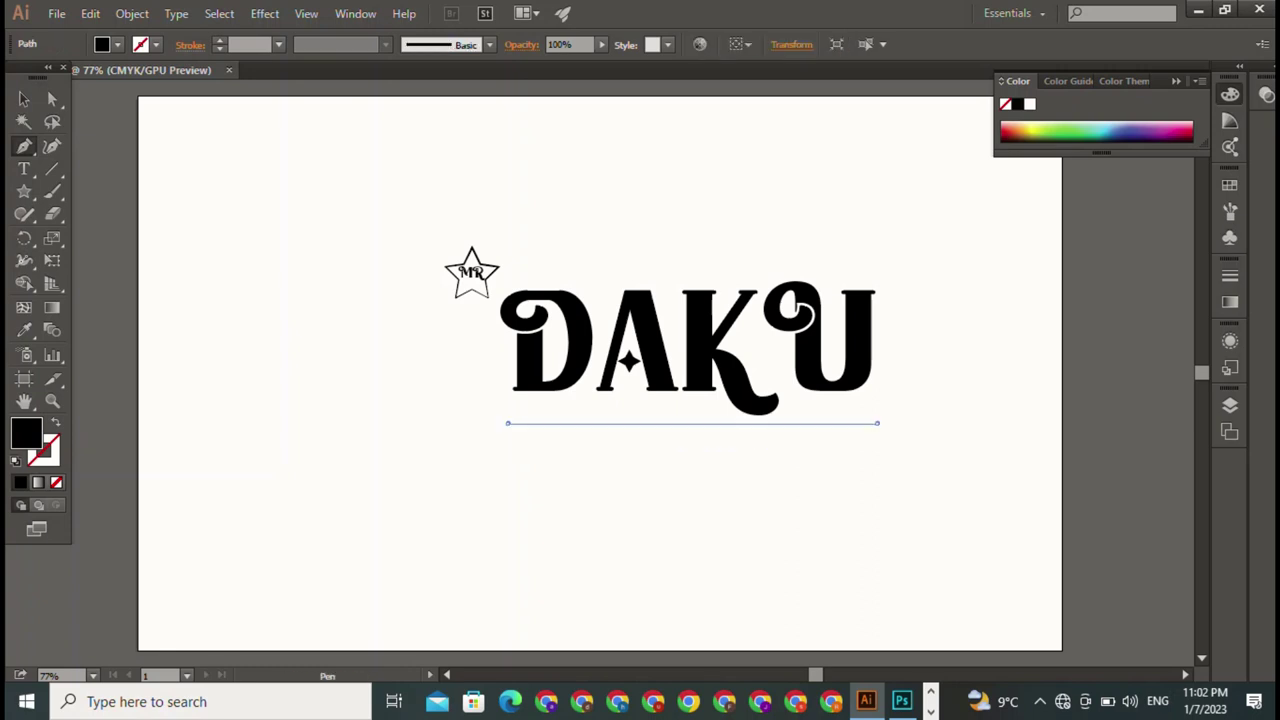
pyautogui.keyDown('shift'); pyautogui.click(877, 423); pyautogui.keyUp('shift')
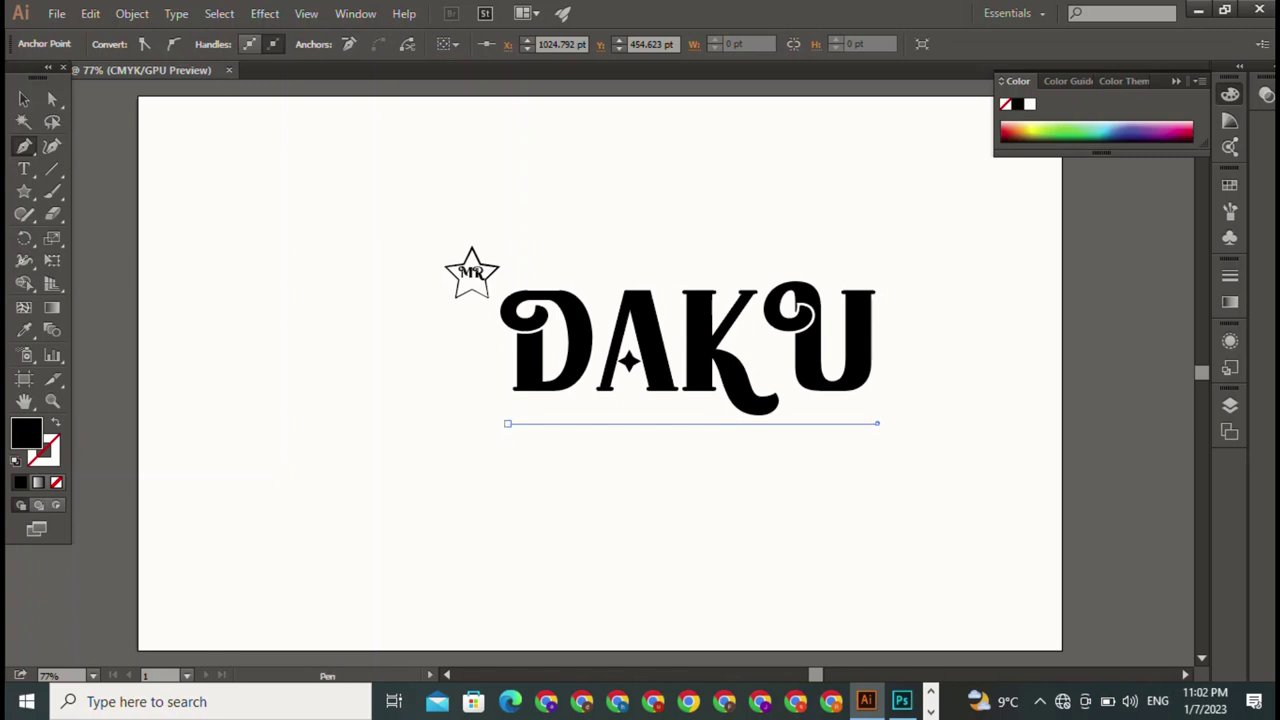
pyautogui.click(24, 98)
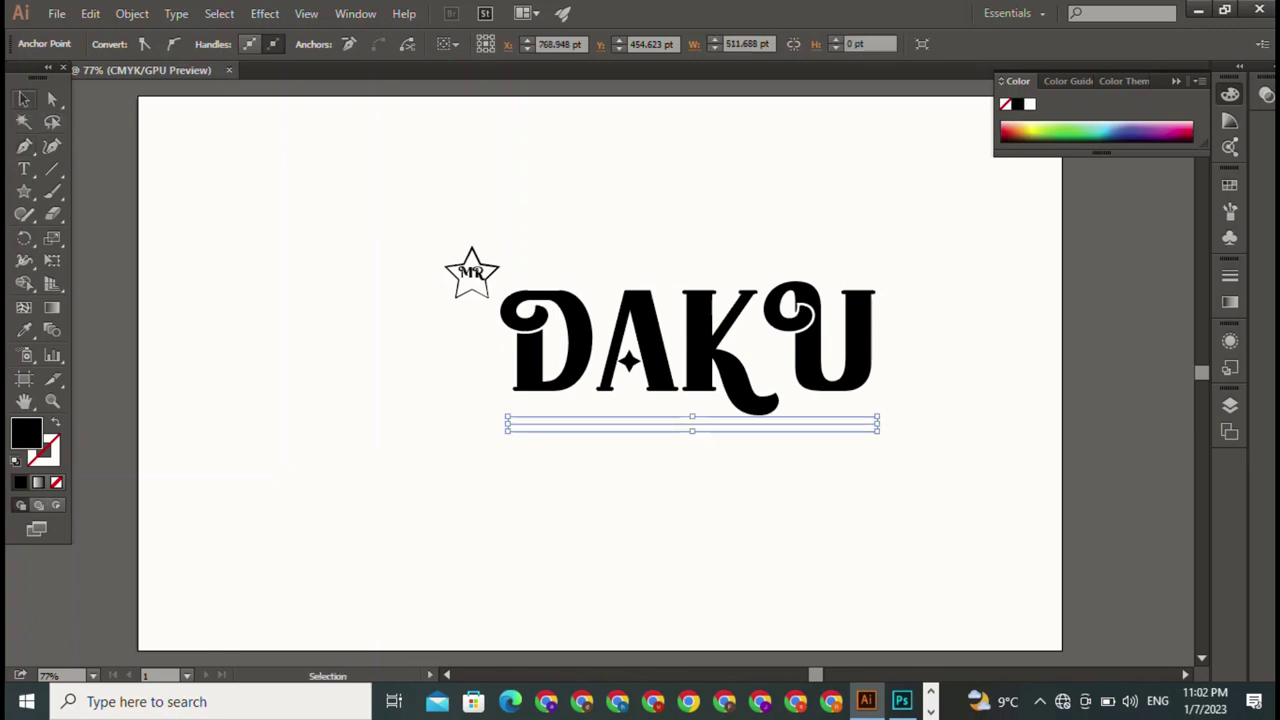
pyautogui.hotkey('ctrl', 'shift', 'a')
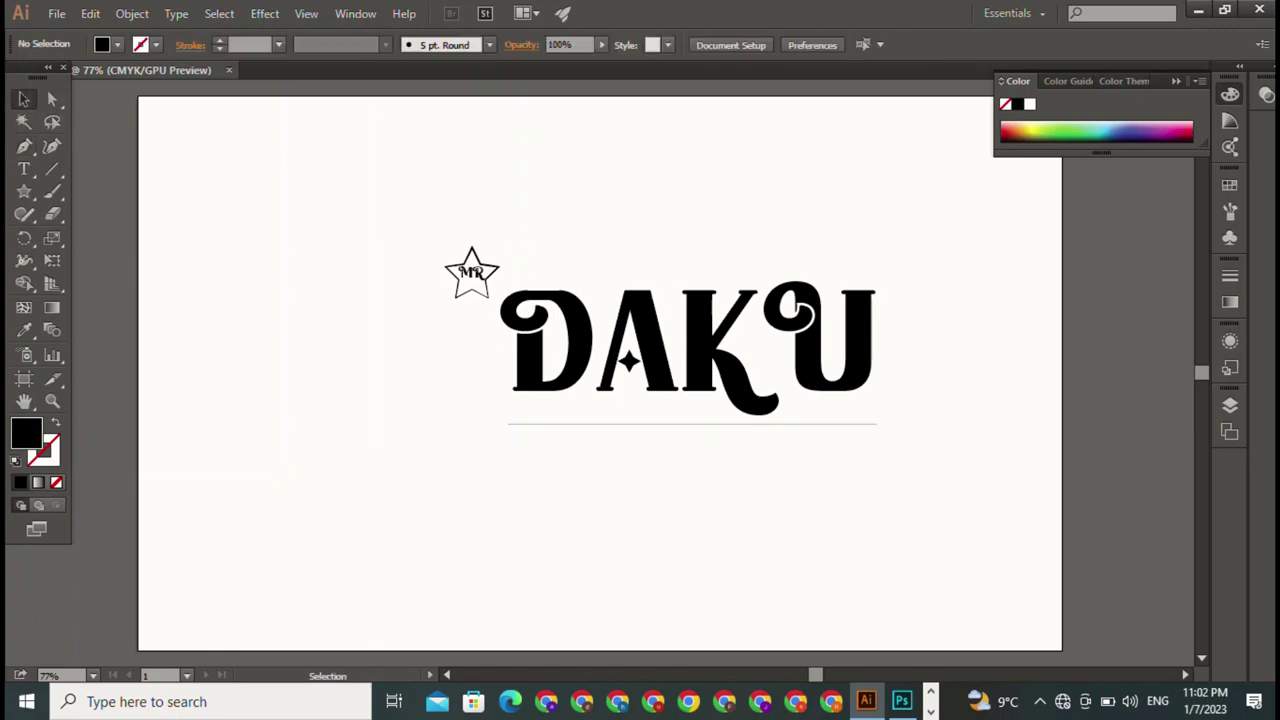
pyautogui.click(687, 340)
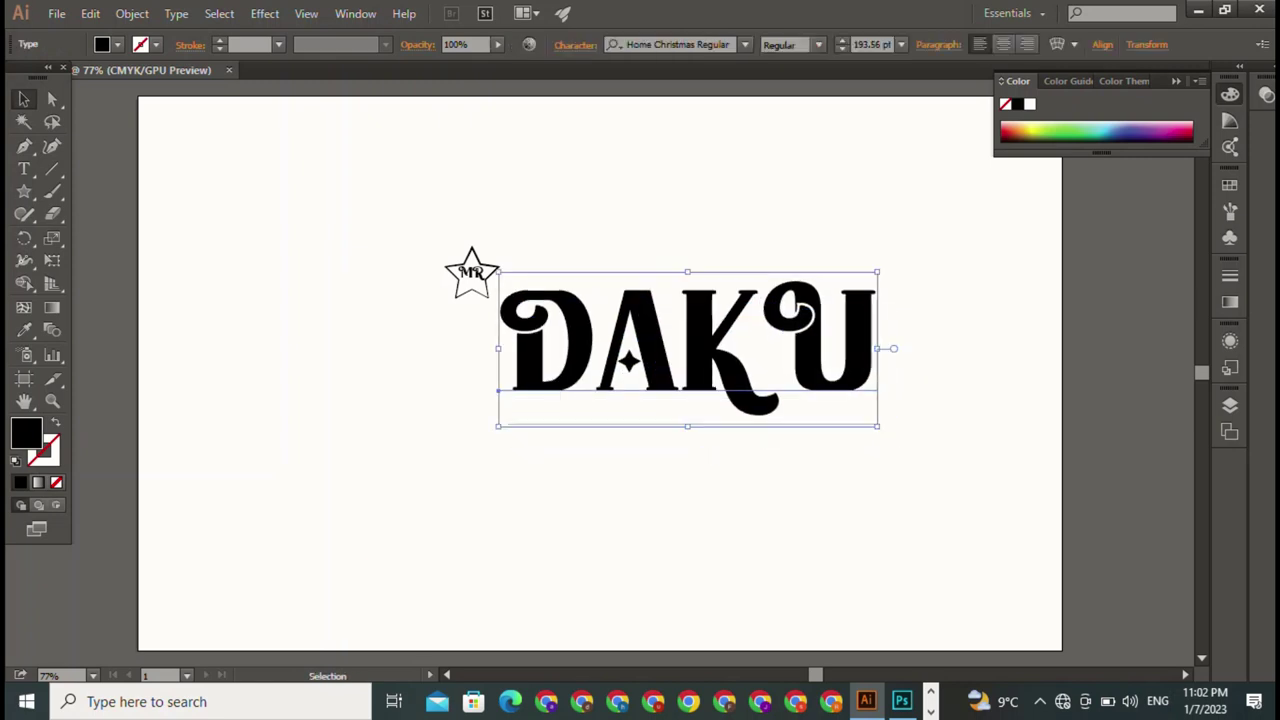
pyautogui.hotkey('ctrl', 'shift', 'a')
pyautogui.click(687, 340)
pyautogui.hotkey('ctrl', 'shift', 'a')
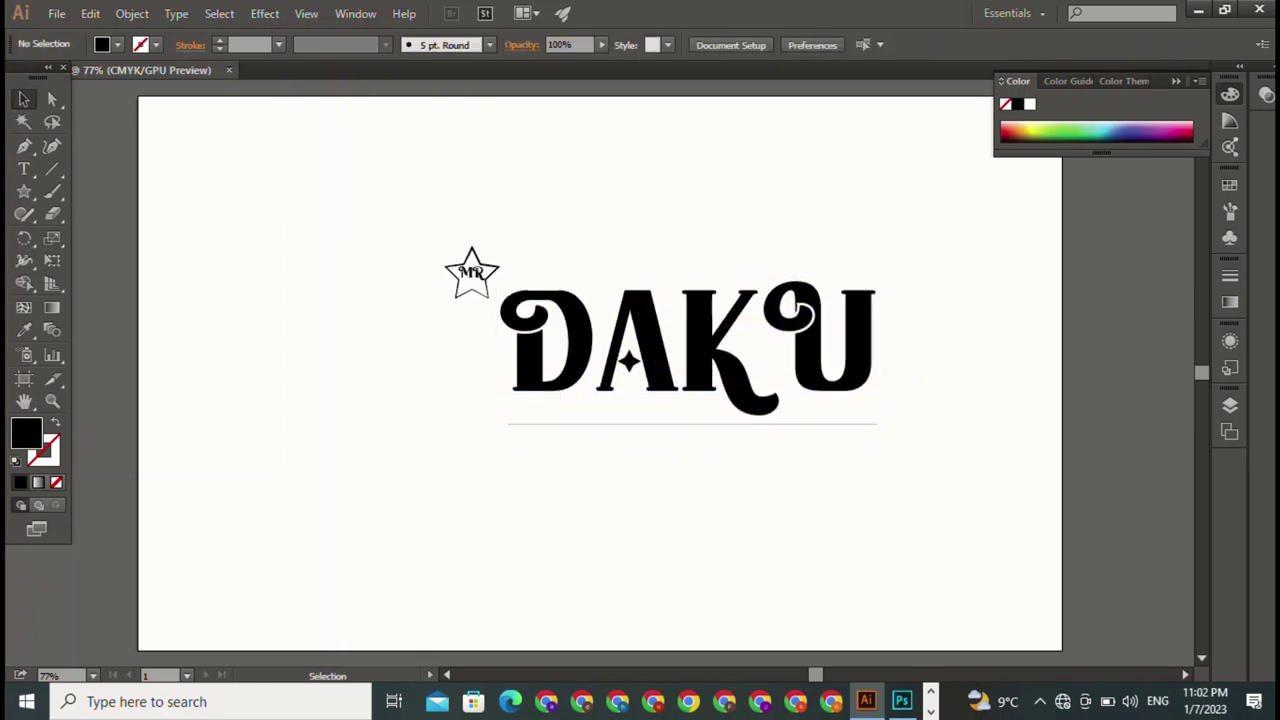
# - Give the underline no fill and a black 3 pt stroke
pyautogui.click(692, 424)
pyautogui.click(117, 44)
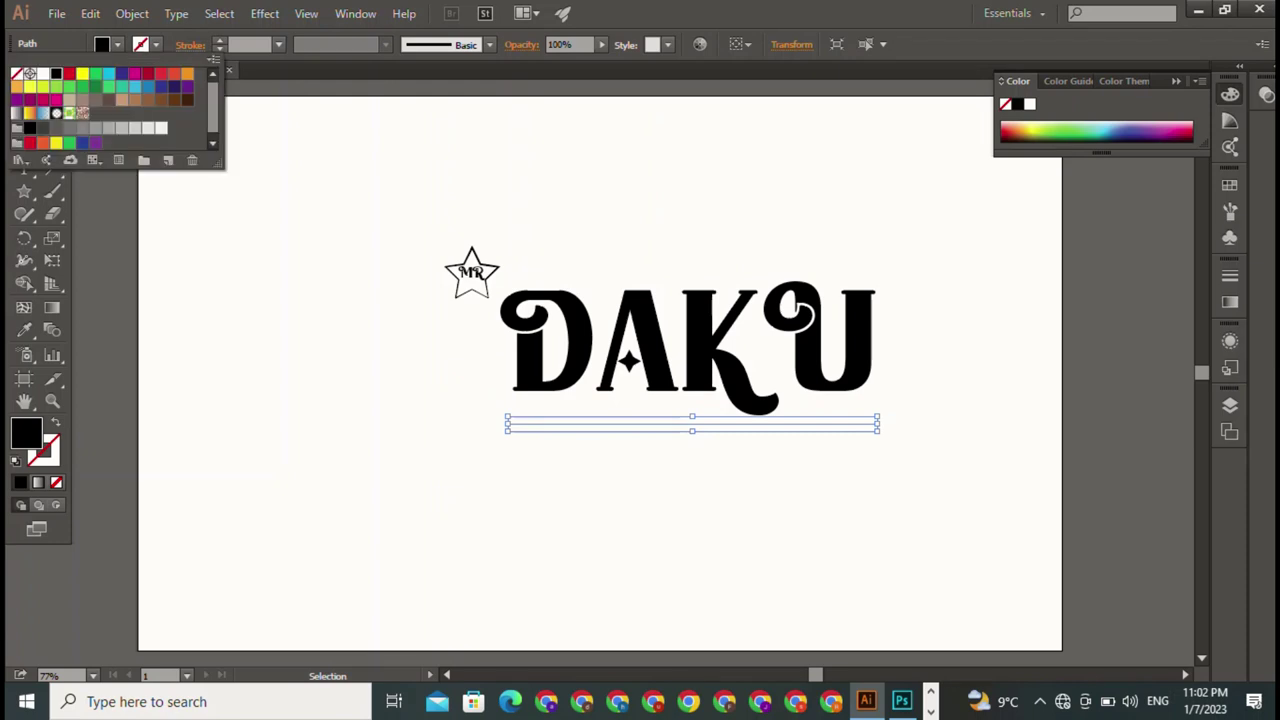
pyautogui.click(17, 74)
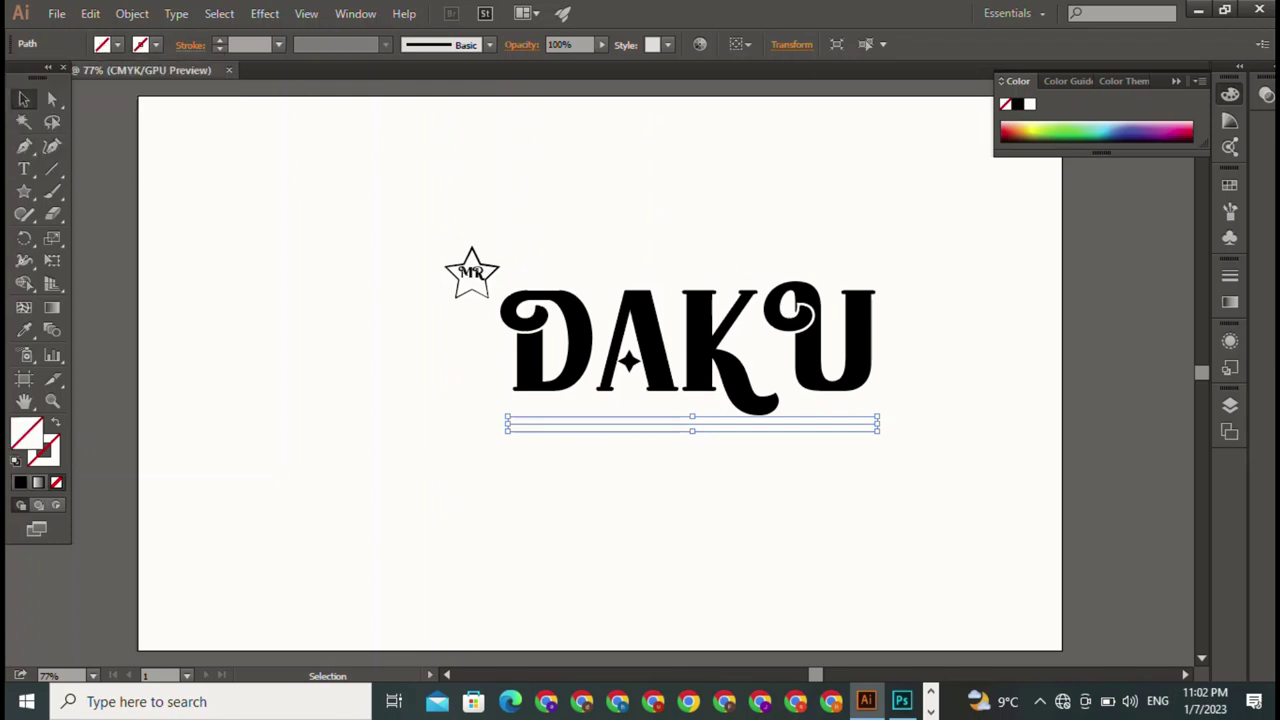
pyautogui.click(56, 74)
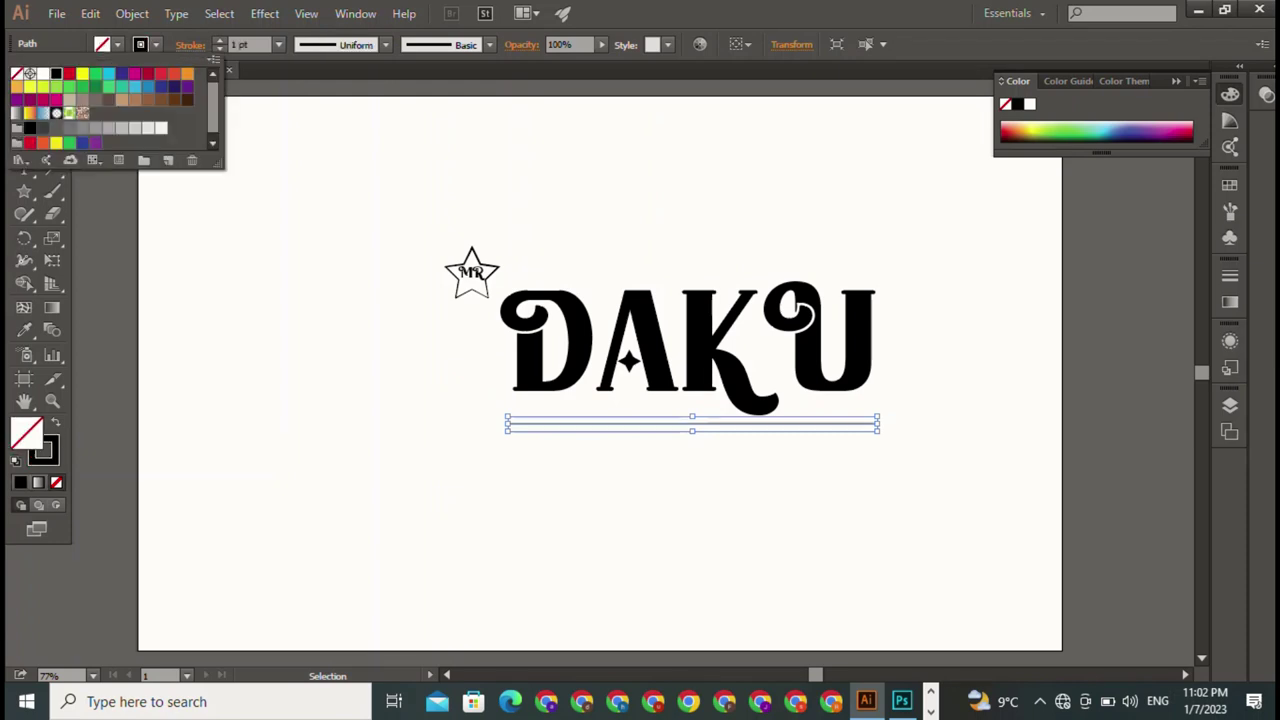
pyautogui.press('Escape')
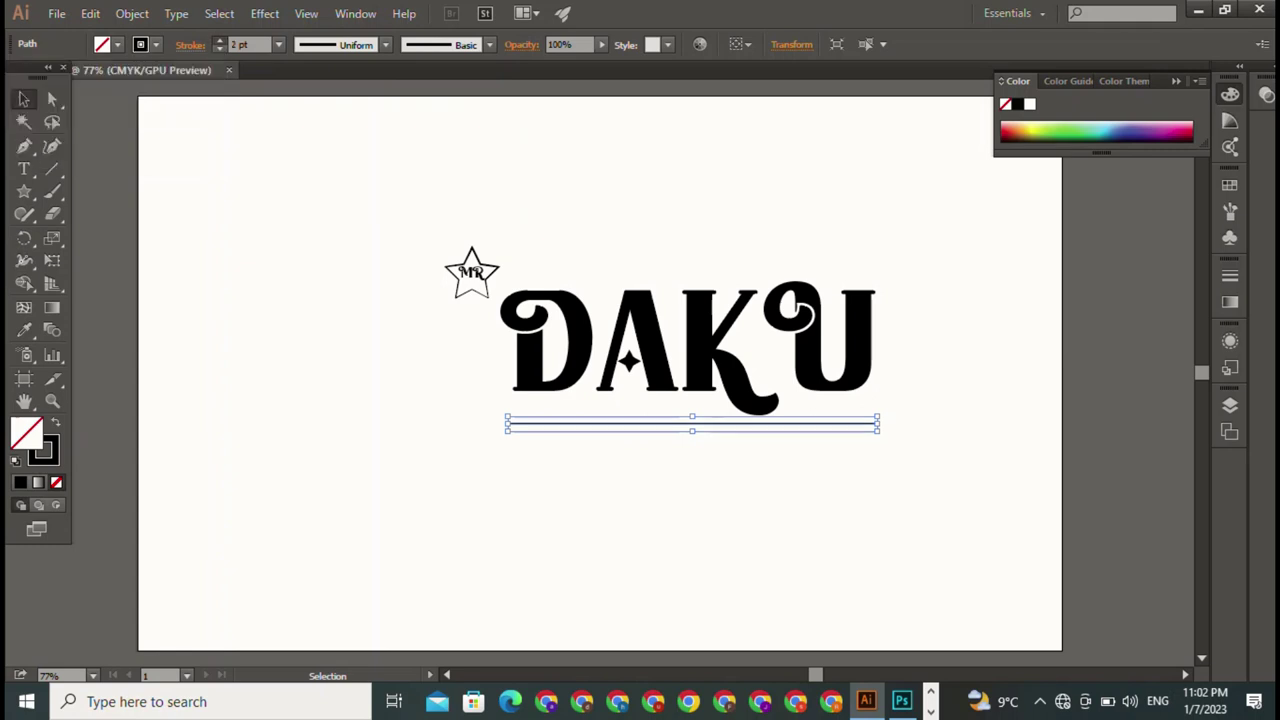
pyautogui.hotkey('ctrl', 'shift', 'a')
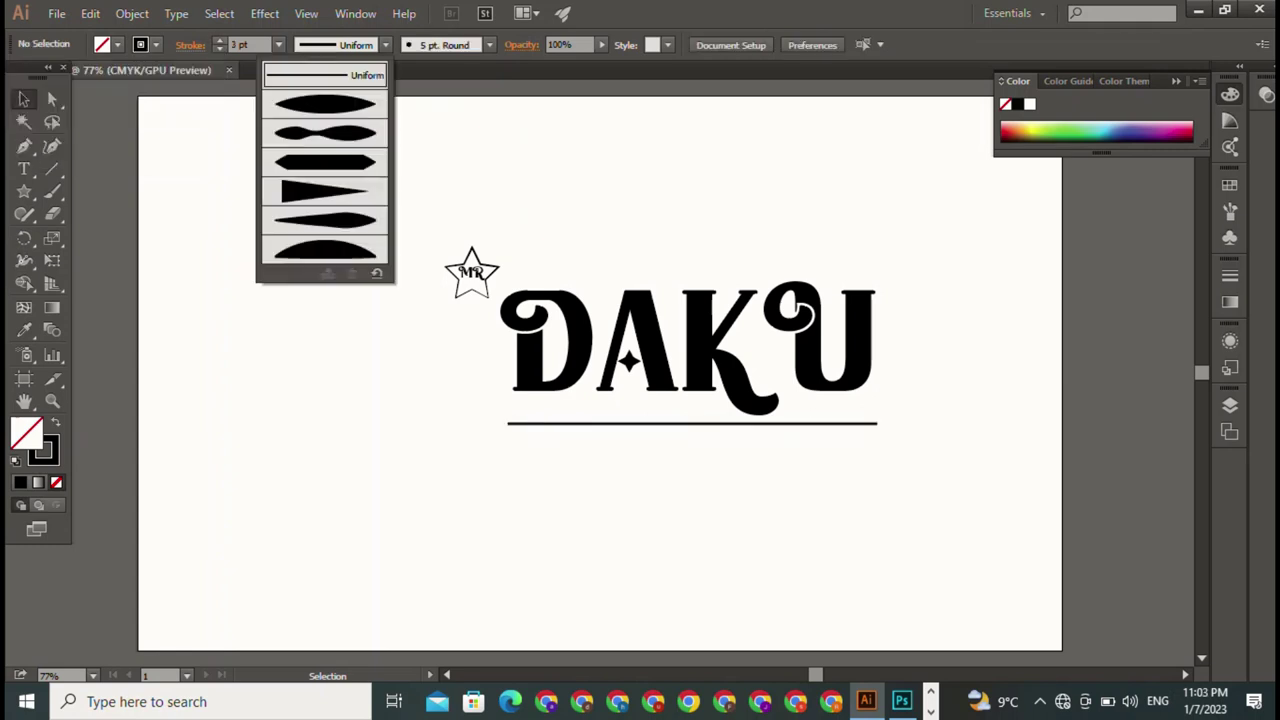
# - Apply a tapered width profile so the underline narrows to points at both ends
pyautogui.click(325, 161)
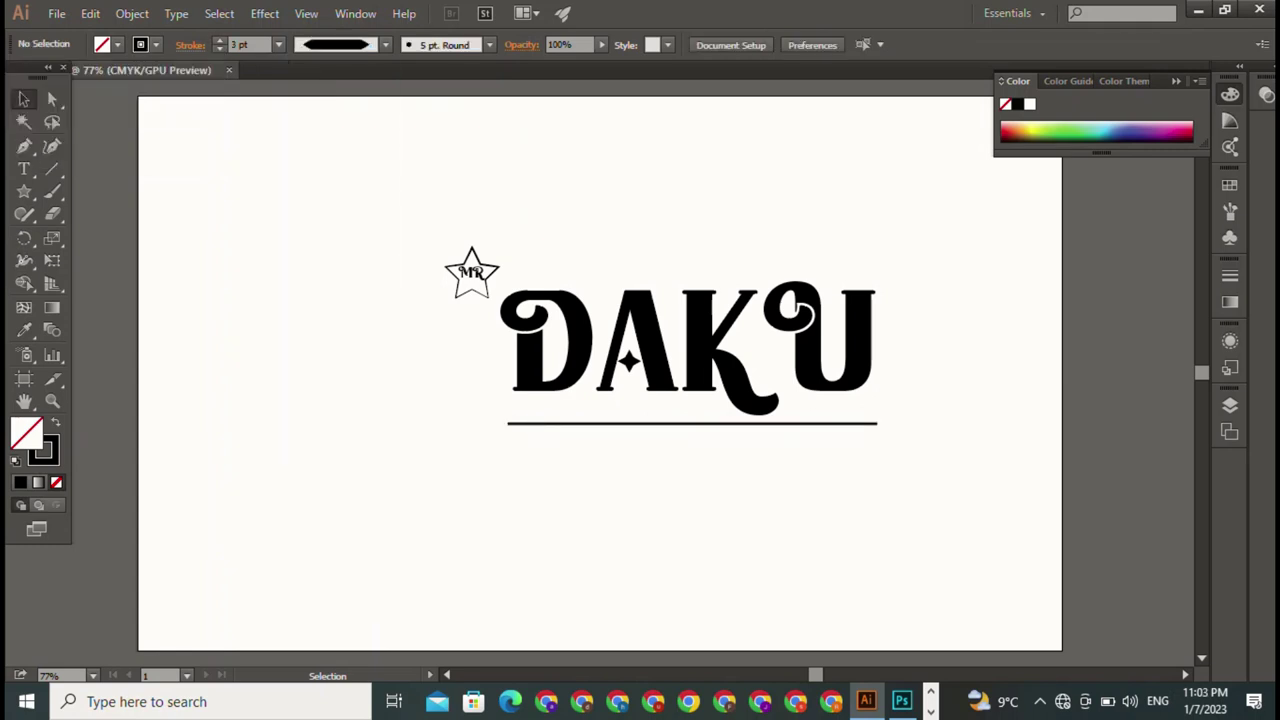
pyautogui.click(690, 340)
pyautogui.click(690, 424)
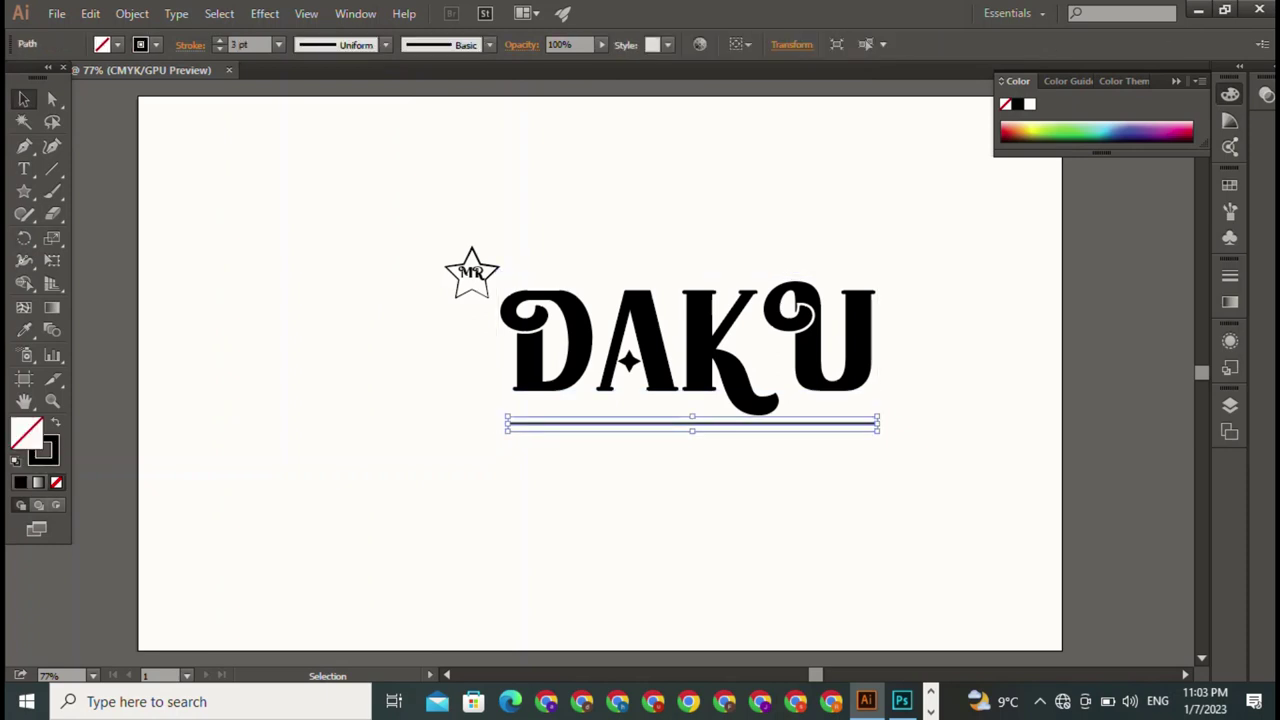
pyautogui.click(385, 44)
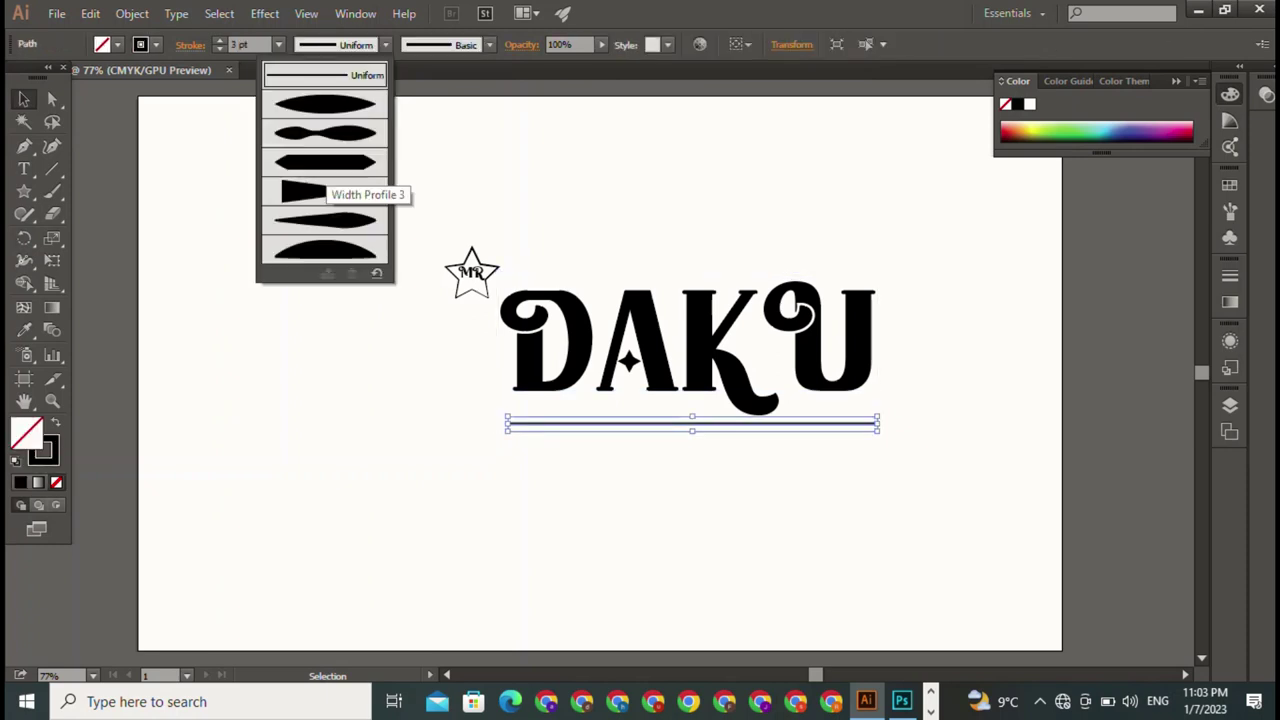
pyautogui.click(325, 162)
pyautogui.hotkey('ctrl', 'shift', 'a')
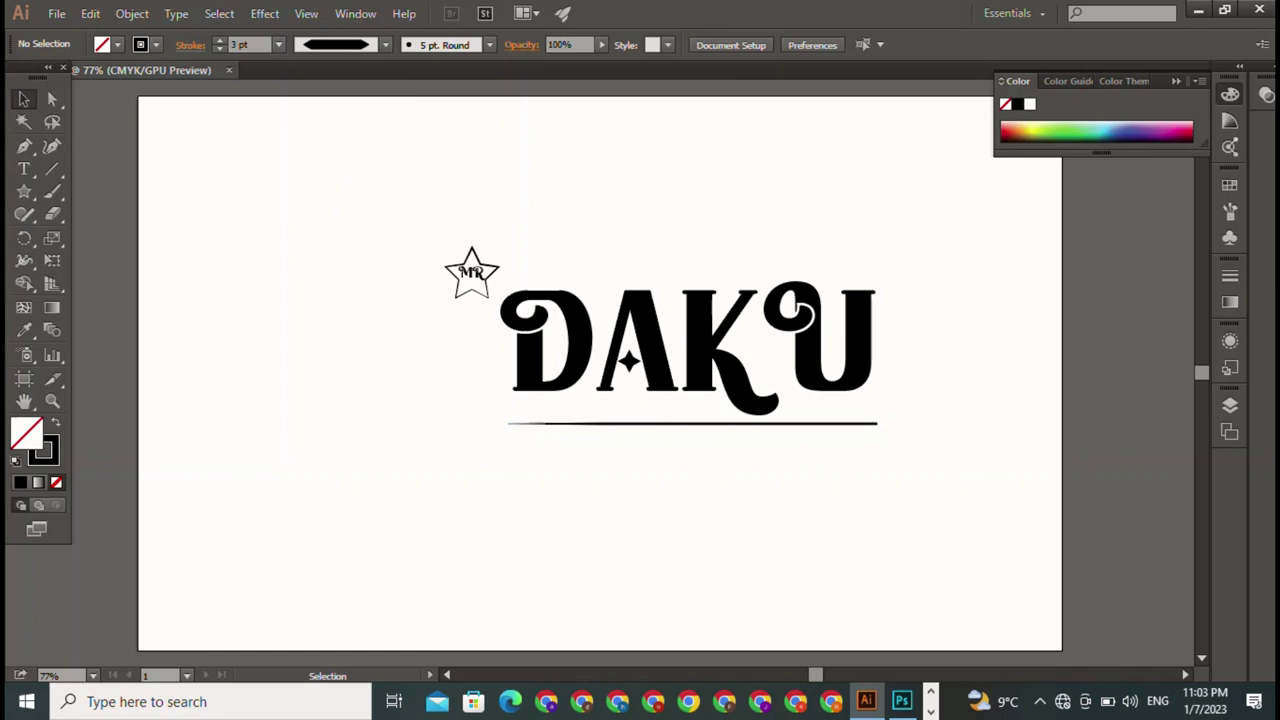
pyautogui.hotkey('ctrl', 'z')
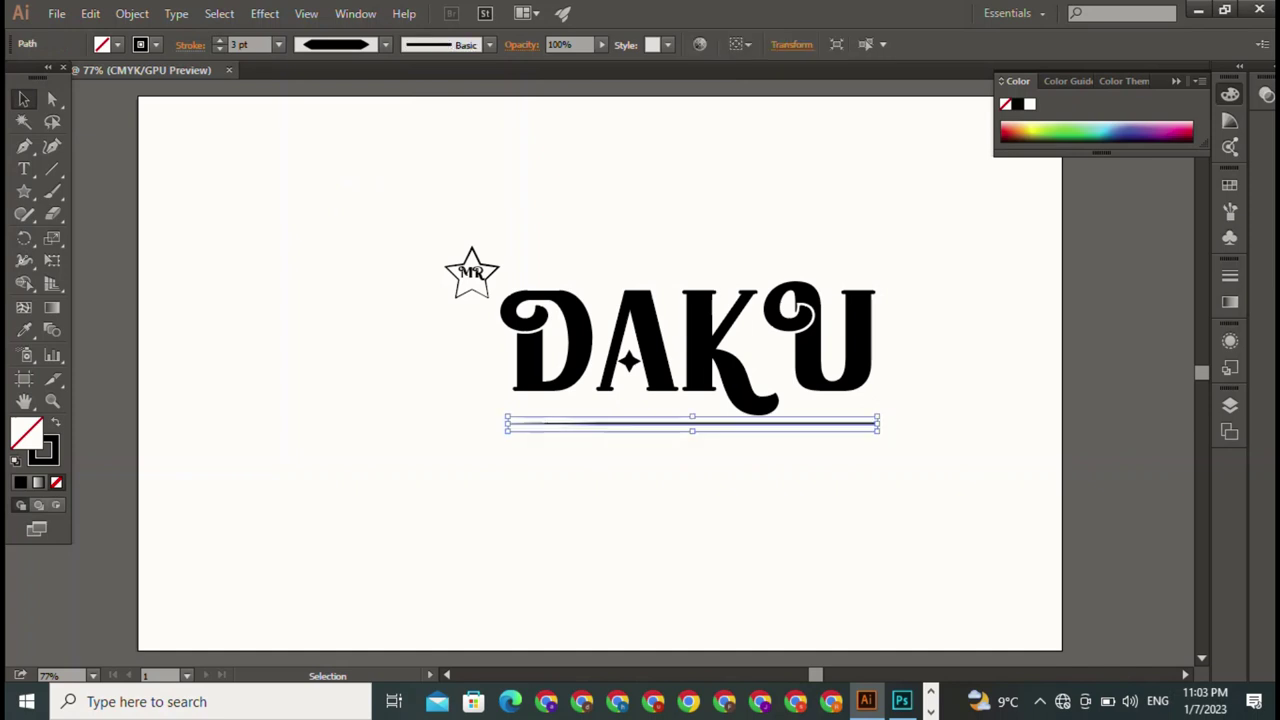
pyautogui.hotkey('ctrl', 'shift', 'a')
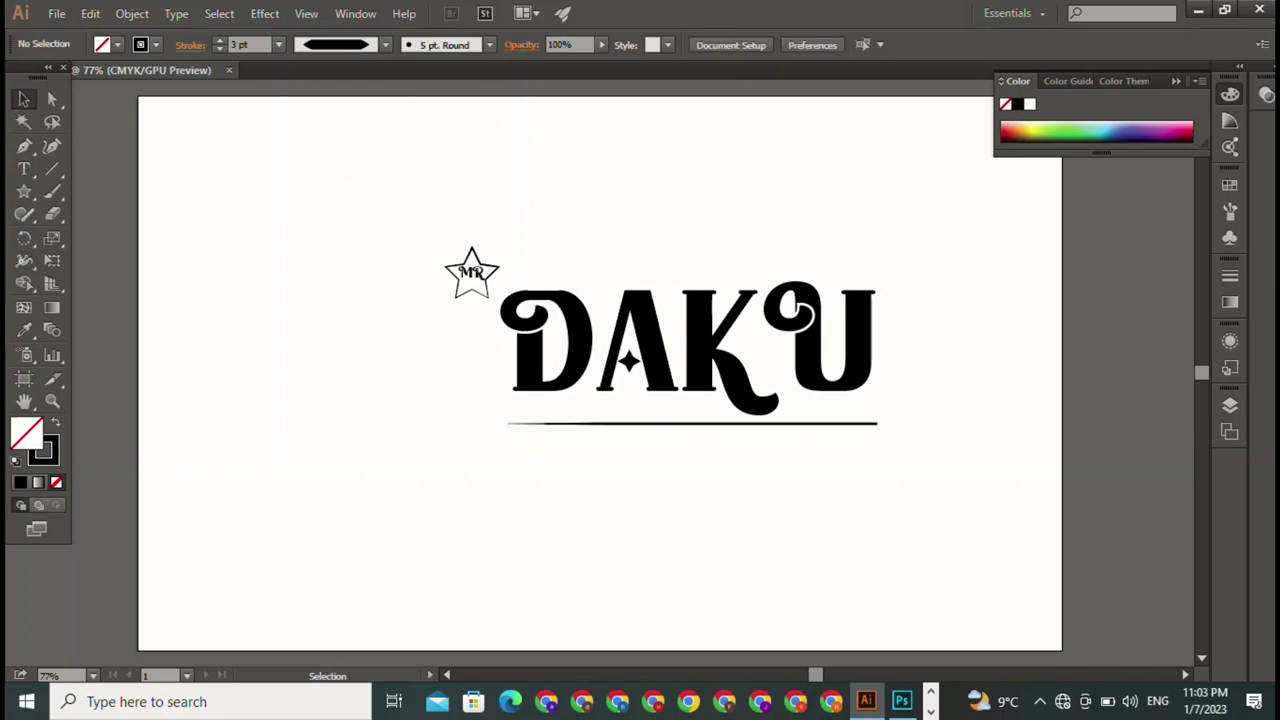
# - Type STAR as small 12 pt text near the artboard's top-left corner
pyautogui.click(24, 169)
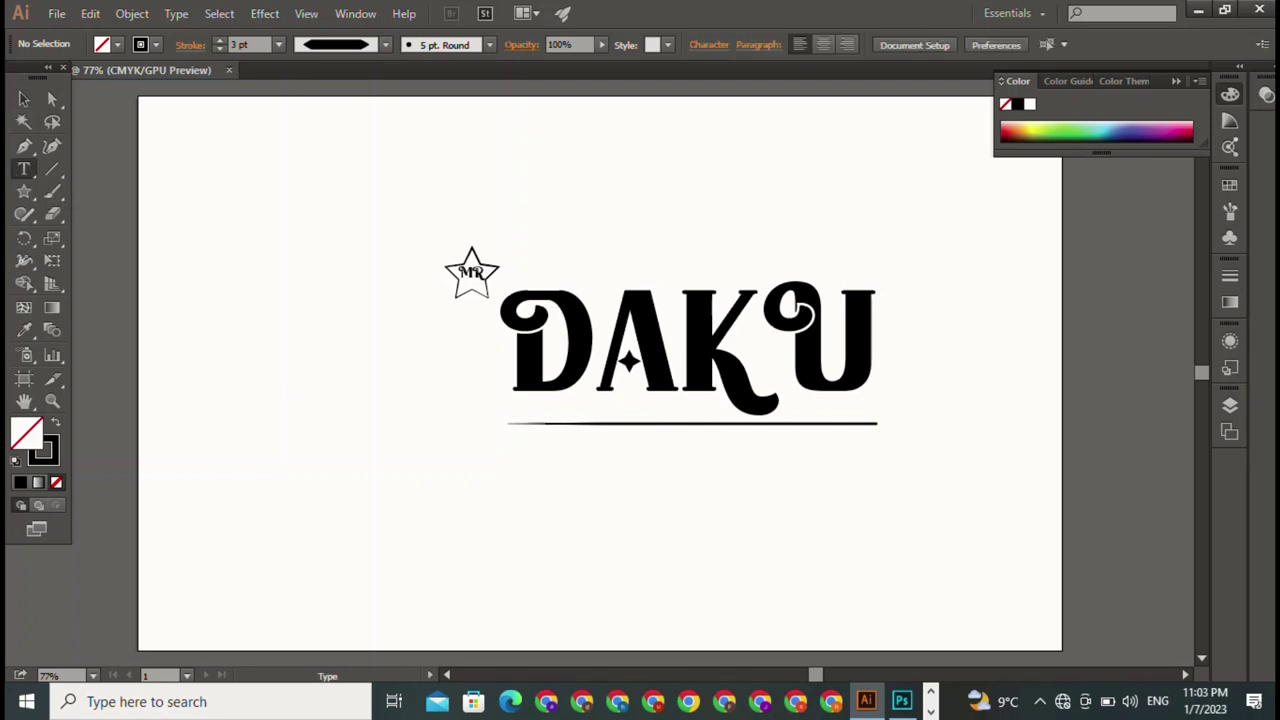
pyautogui.press('Escape')
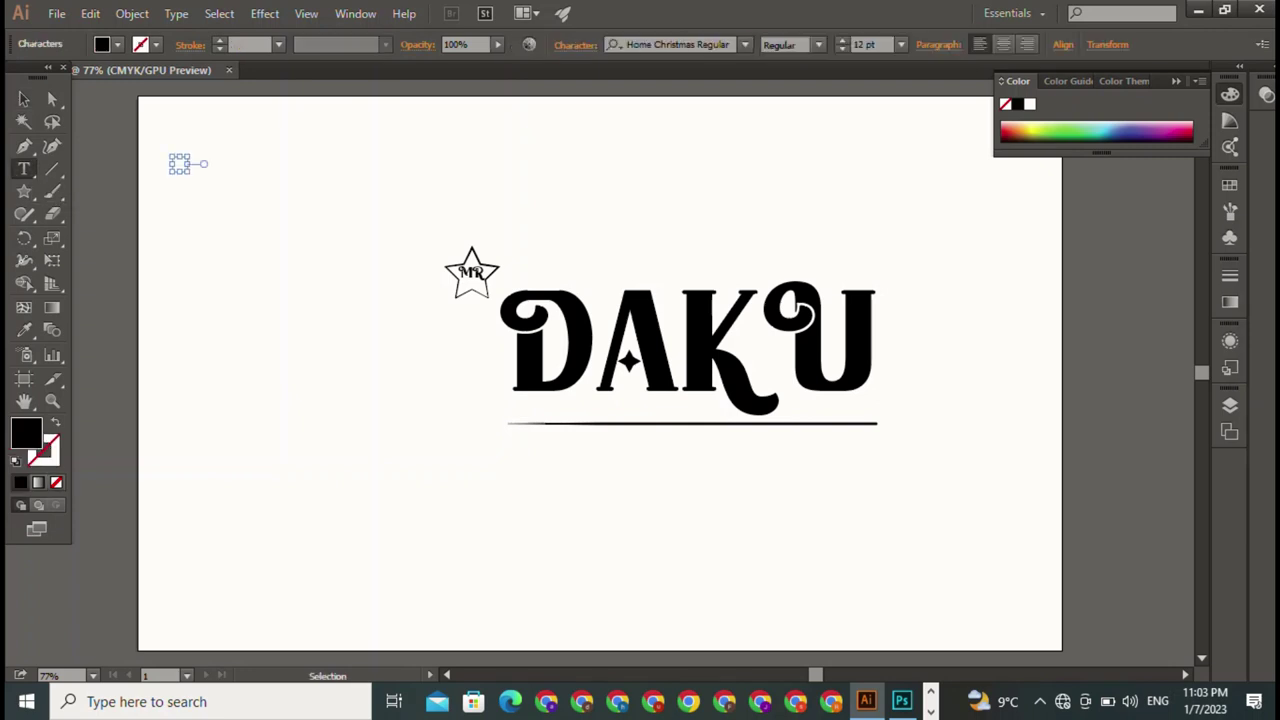
pyautogui.hotkey('ctrl', 's')
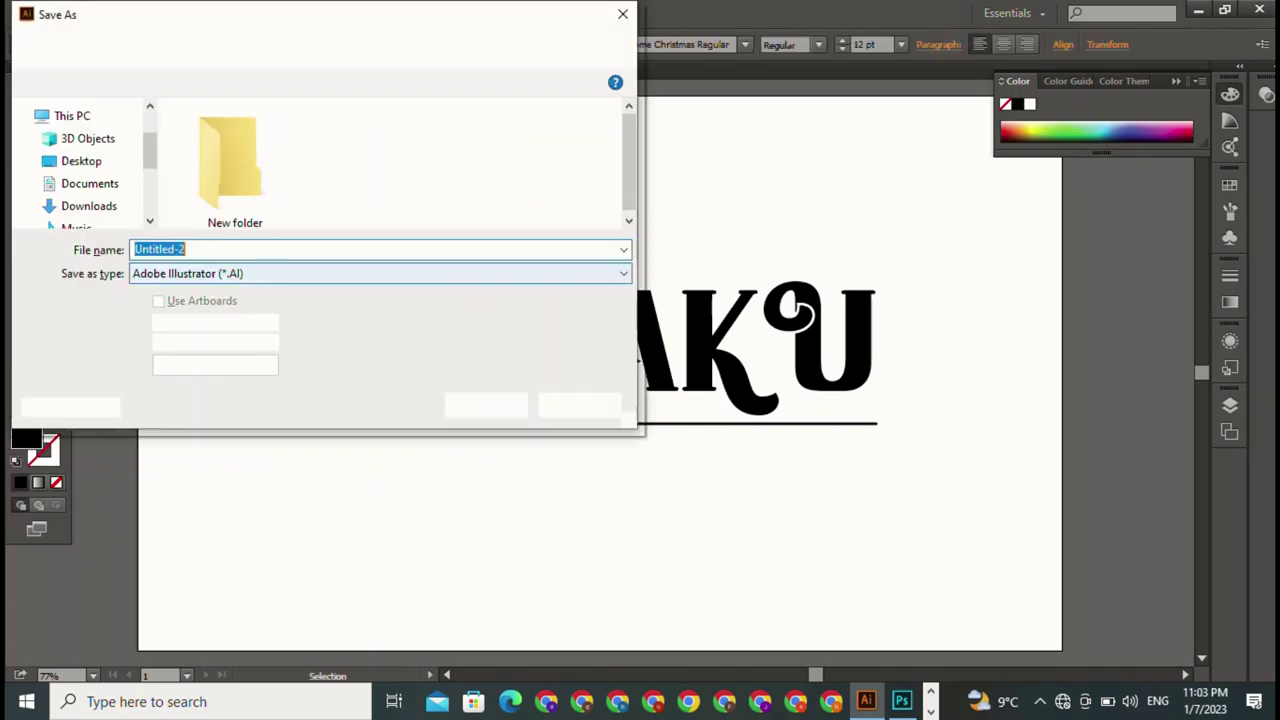
pyautogui.press('Escape')
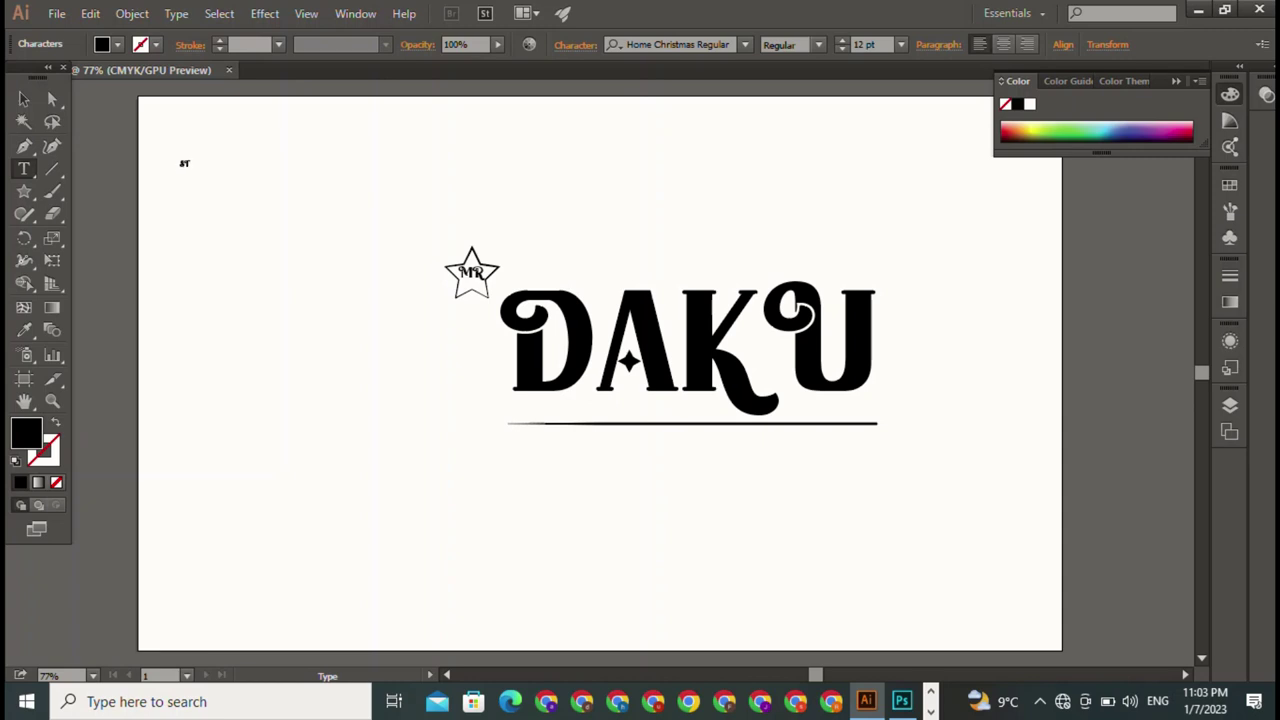
pyautogui.write('AR')
pyautogui.press('Escape')
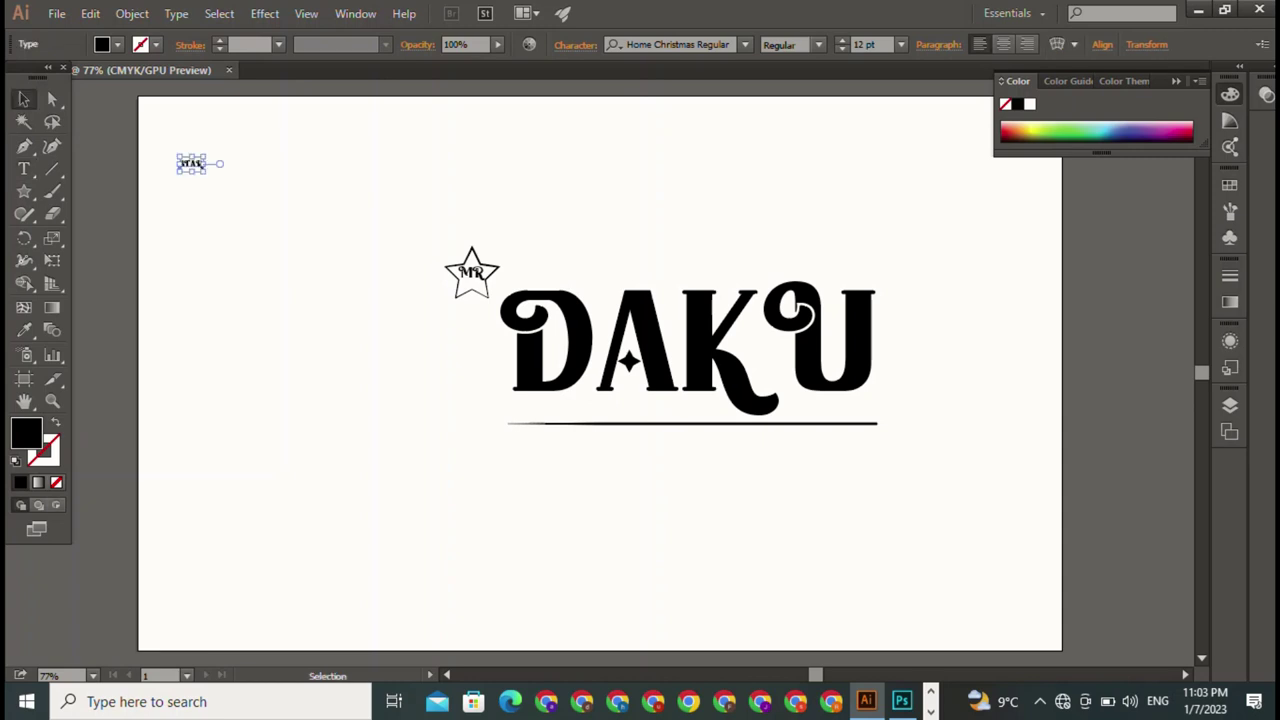
# - Set STAR in Informal Roman, enlarge it and move it below the underline
pyautogui.click(744, 44)
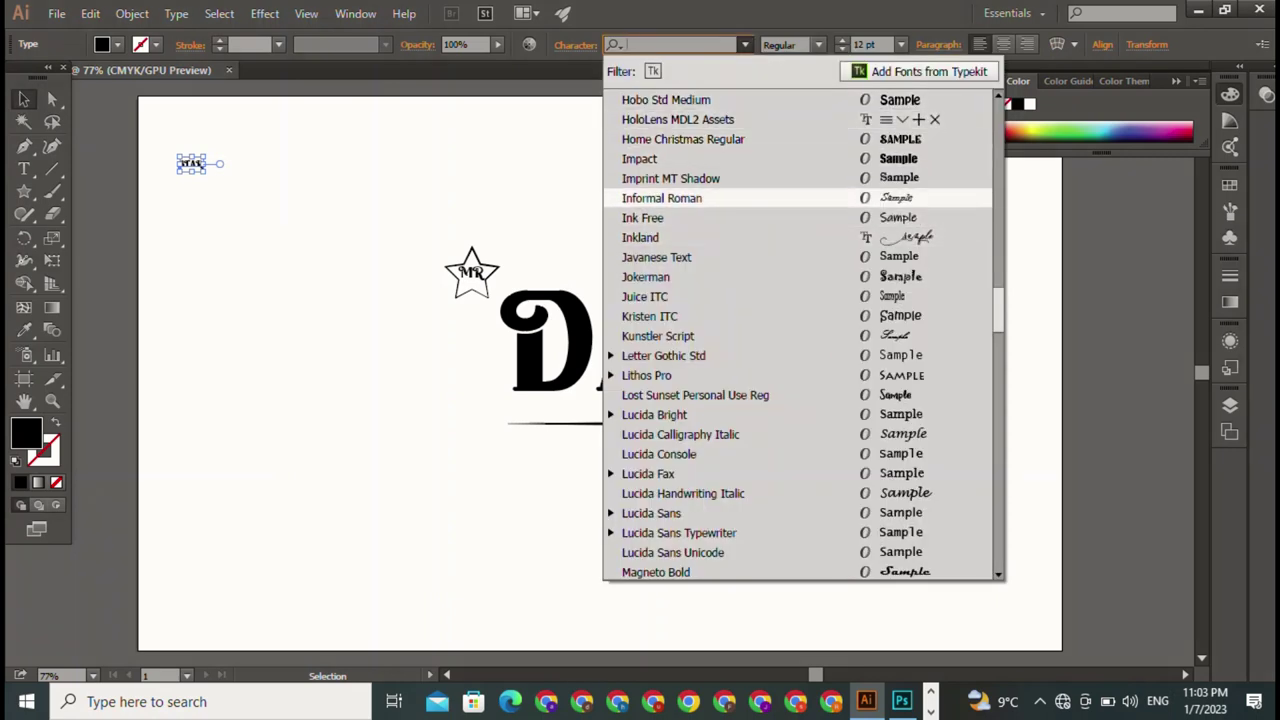
pyautogui.click(700, 197)
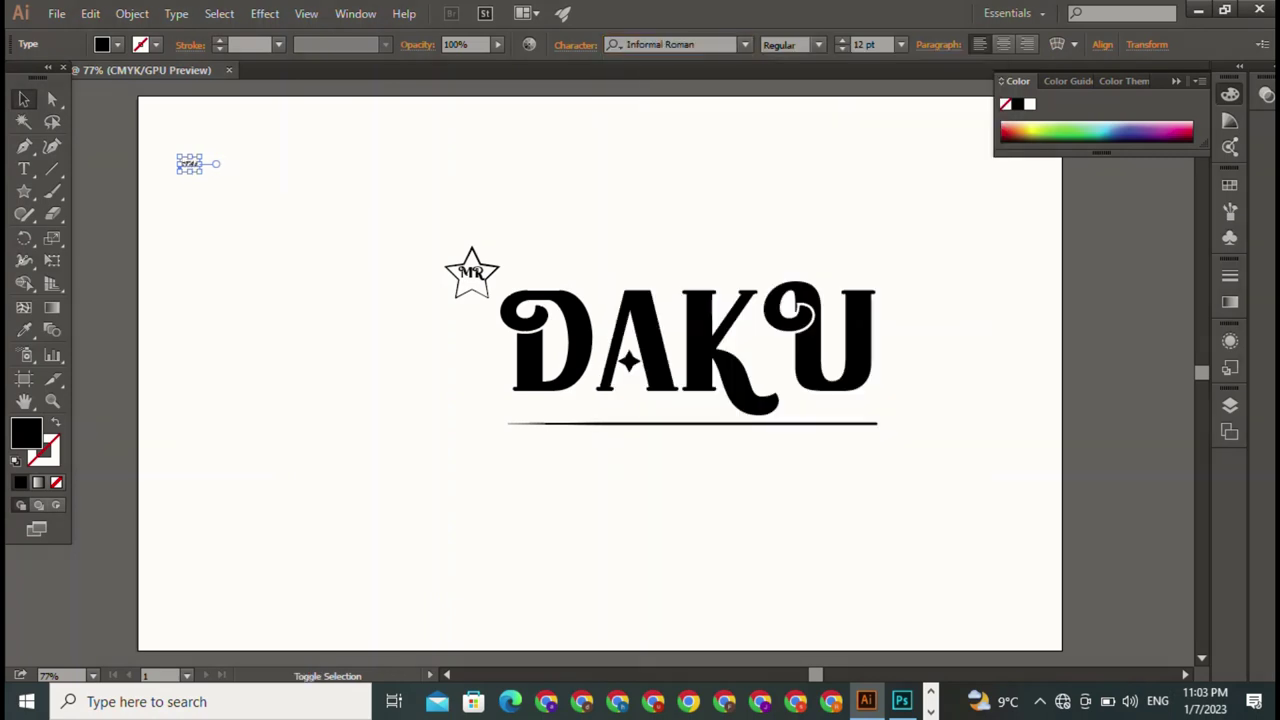
pyautogui.moveTo(202, 173)
pyautogui.mouseDown()
pyautogui.moveTo(265, 206)
pyautogui.moveTo(400, 325)
pyautogui.moveTo(697, 491)
pyautogui.mouseUp()
# - Browse the font list for a different typeface for STAR
pyautogui.click(744, 44)
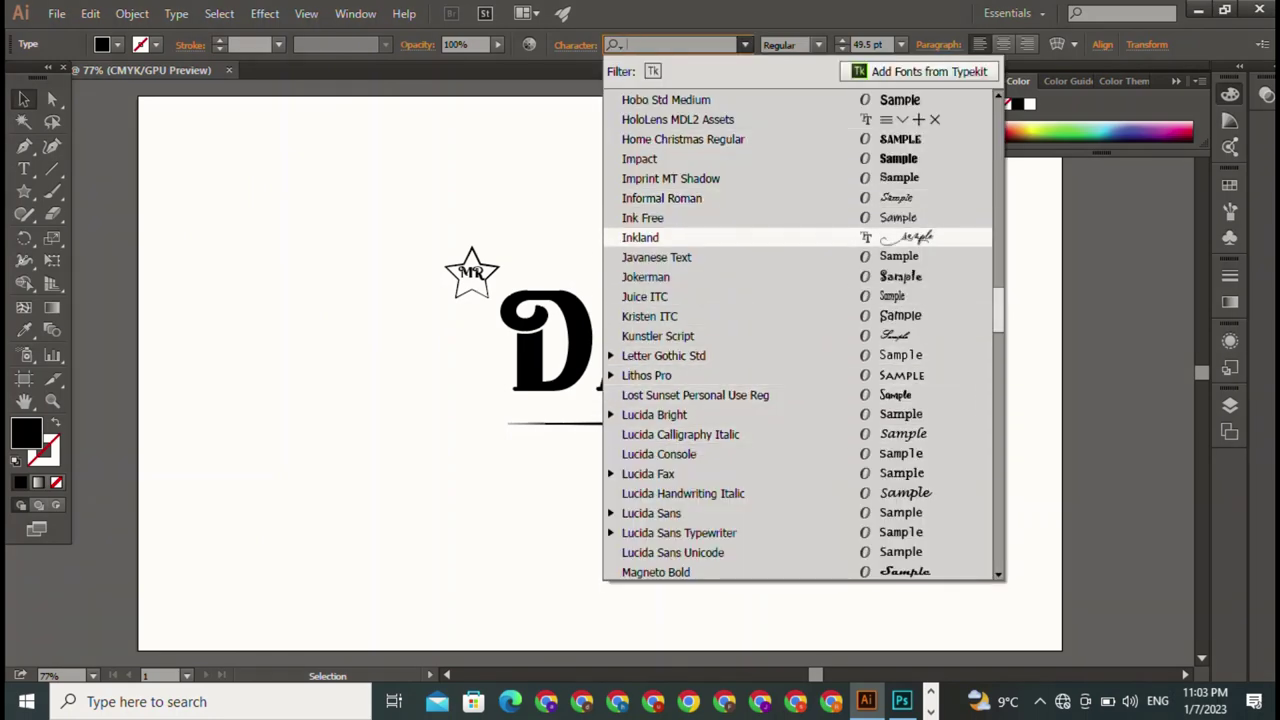
pyautogui.scroll(1, 700, 217)
pyautogui.scroll(4, 700, 217)
pyautogui.scroll(1, 800, 336)
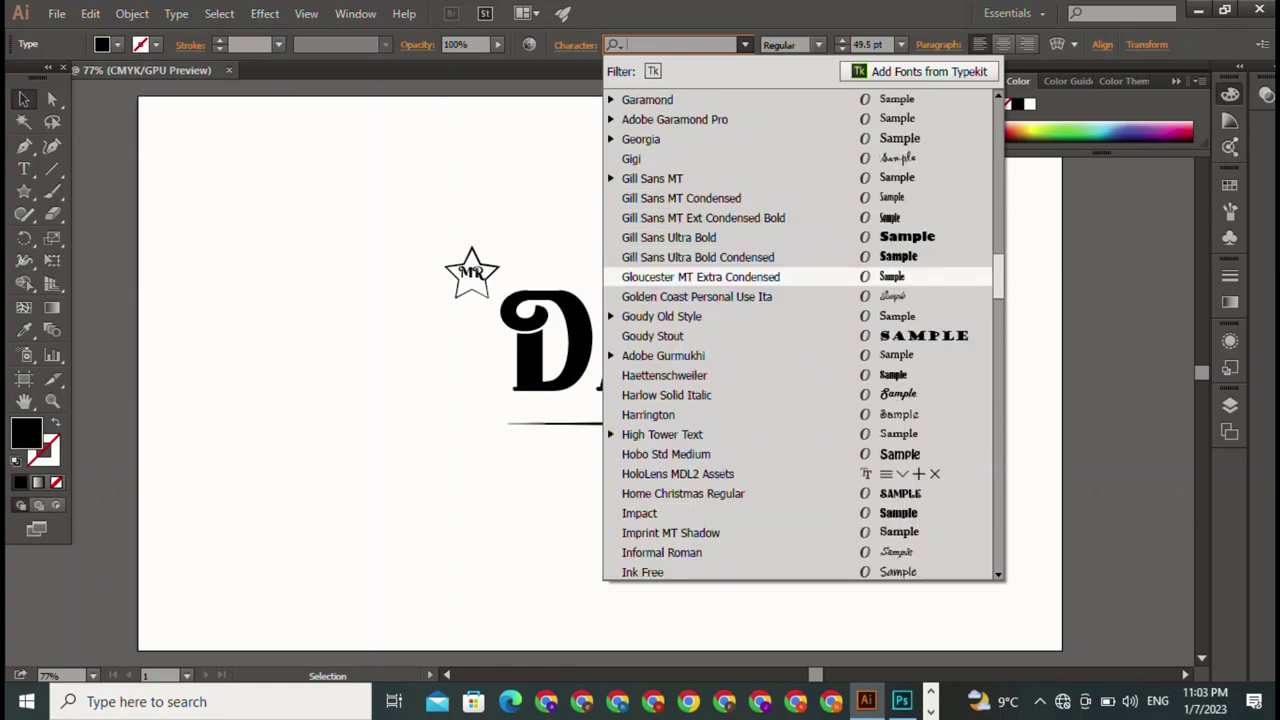
pyautogui.scroll(6, 800, 336)
pyautogui.scroll(2, 800, 336)
pyautogui.scroll(4, 800, 336)
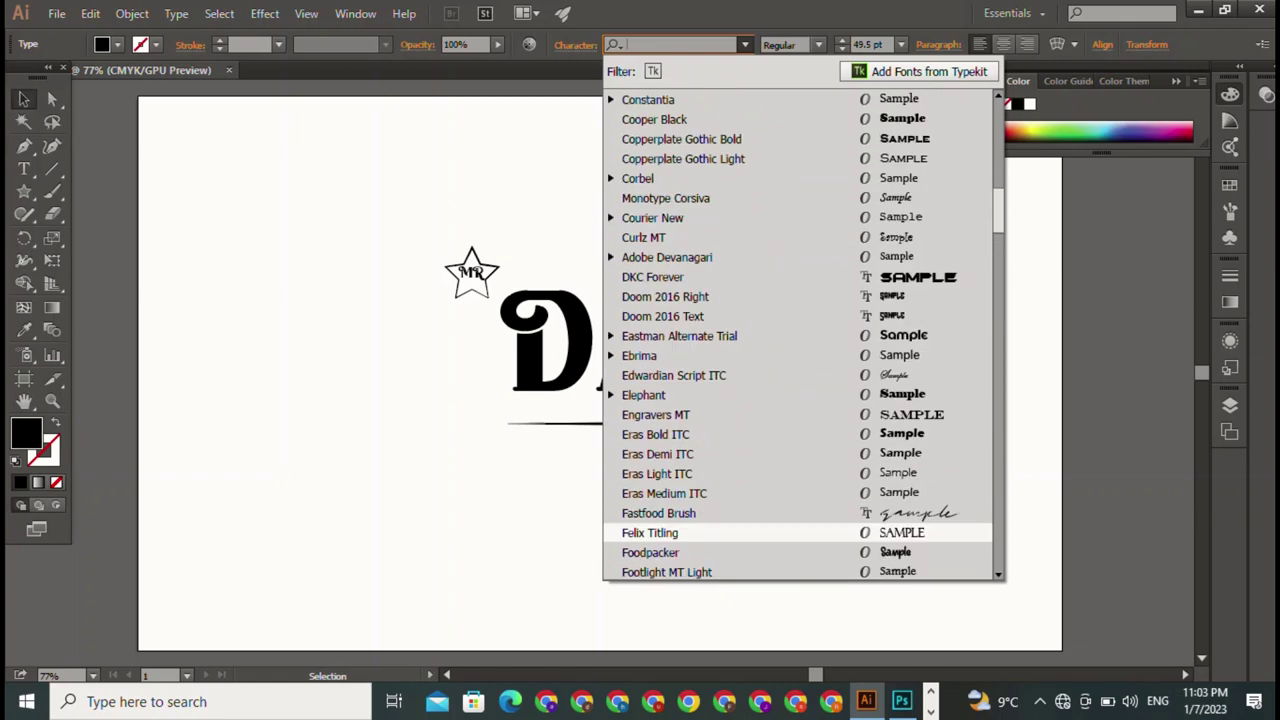
pyautogui.scroll(1, 800, 336)
pyautogui.scroll(3, 800, 336)
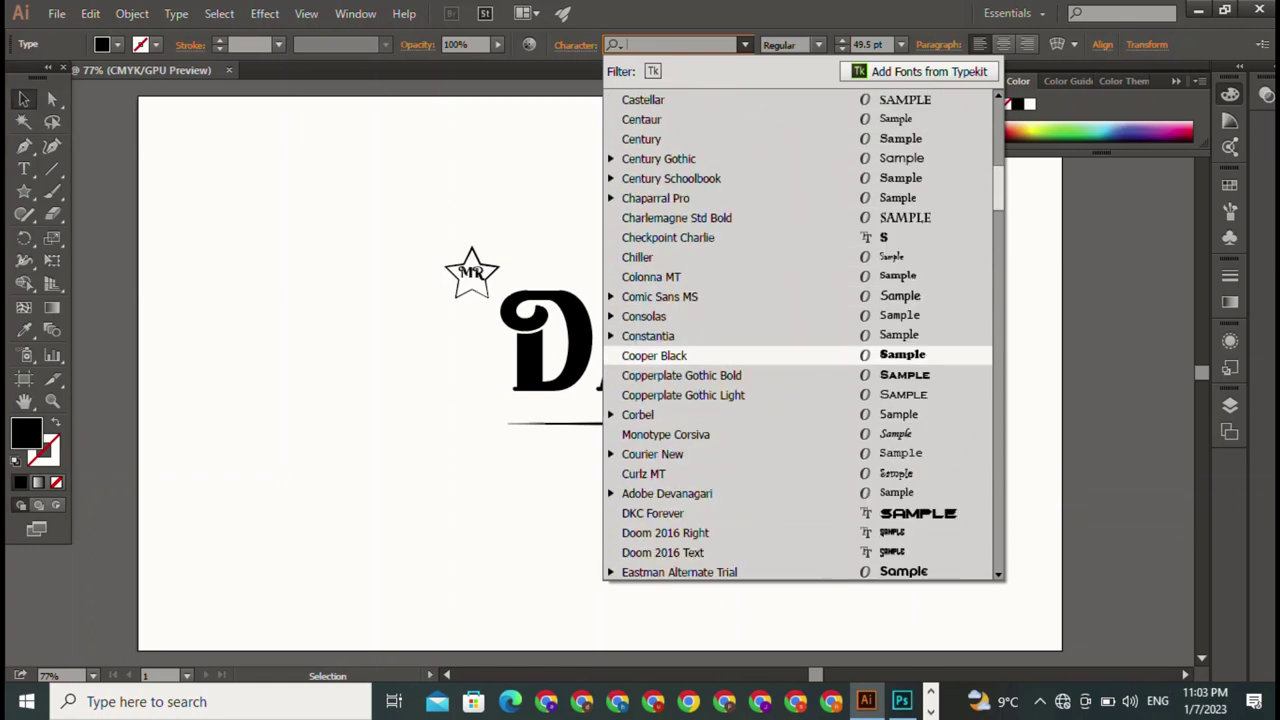
pyautogui.scroll(4, 800, 336)
pyautogui.scroll(2, 800, 336)
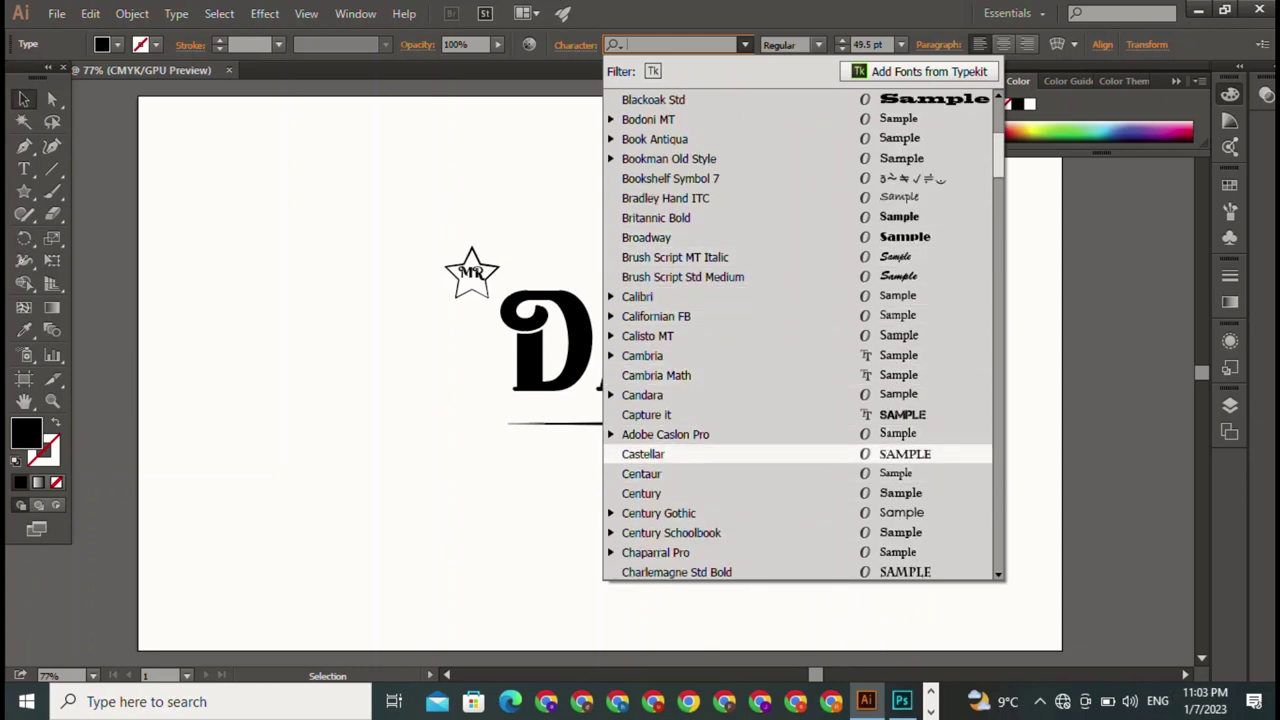
pyautogui.scroll(-10, 800, 454)
pyautogui.scroll(-7, 800, 454)
pyautogui.scroll(-12, 800, 454)
pyautogui.scroll(-7, 800, 454)
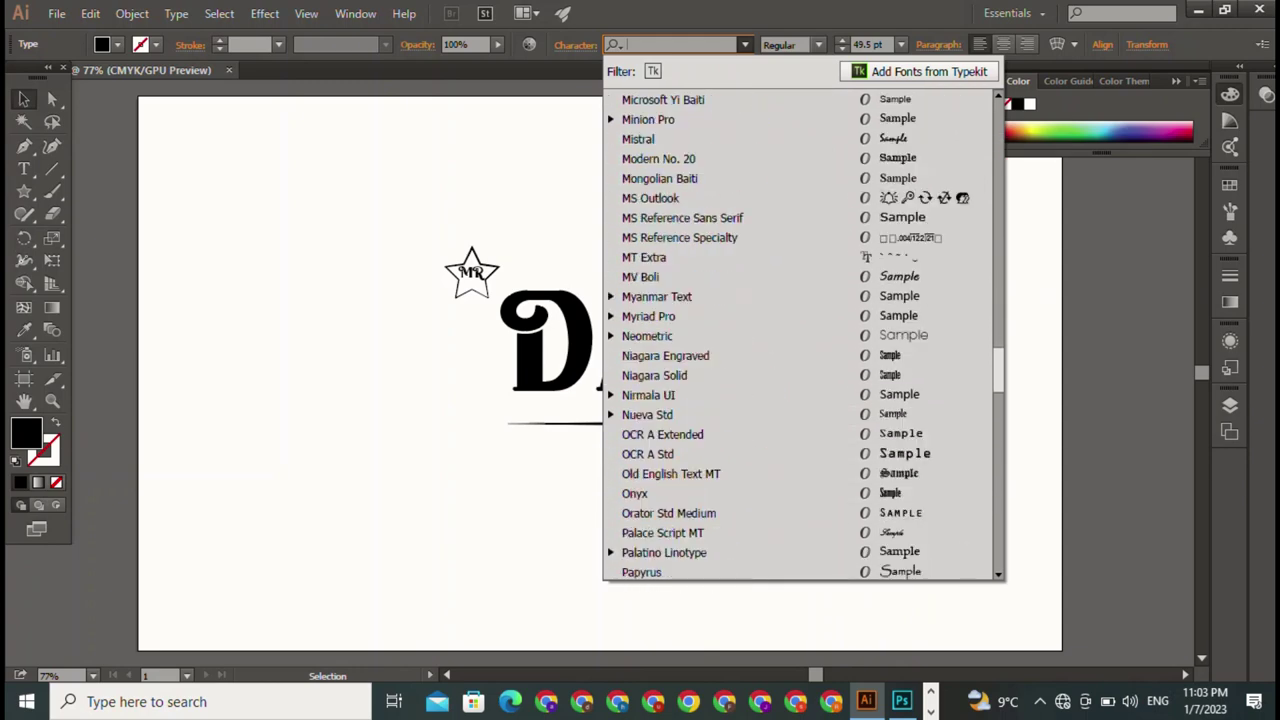
pyautogui.scroll(-4, 760, 350)
# - Set STAR in OCR A Extended and stretch it across DAKU's width under the underline
pyautogui.click(700, 197)
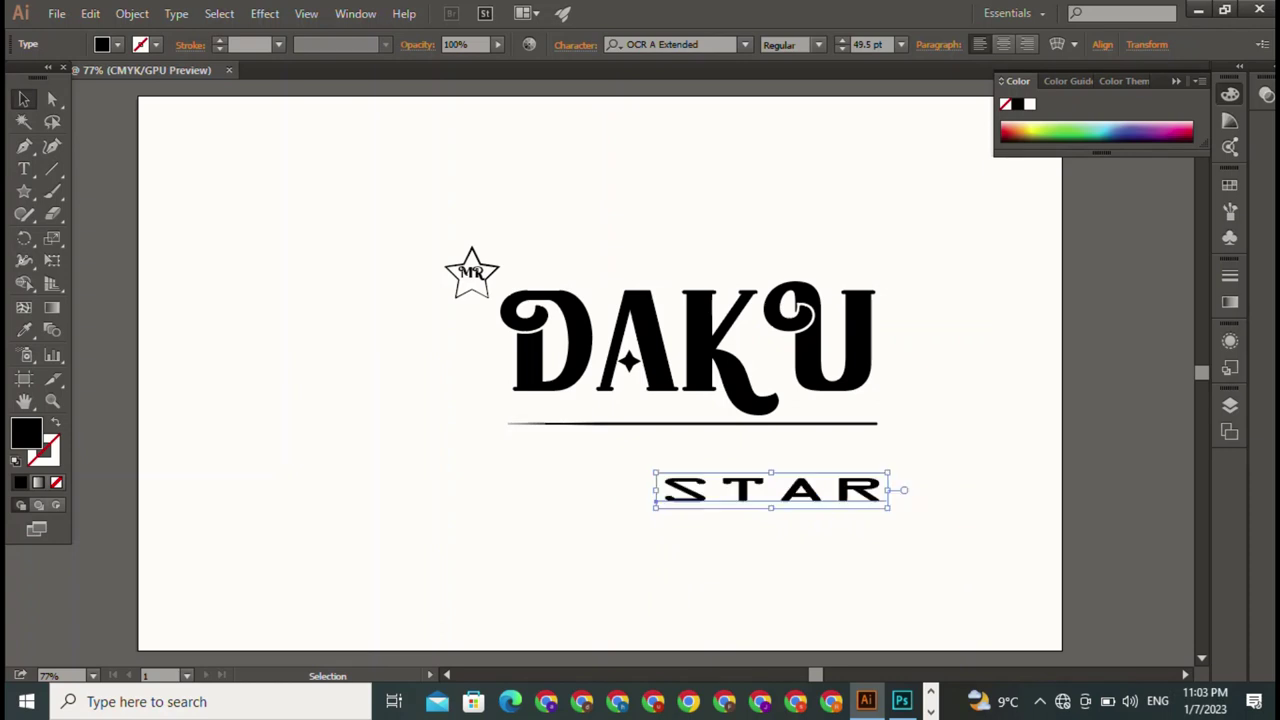
pyautogui.moveTo(655, 490); pyautogui.dragTo(503, 490)
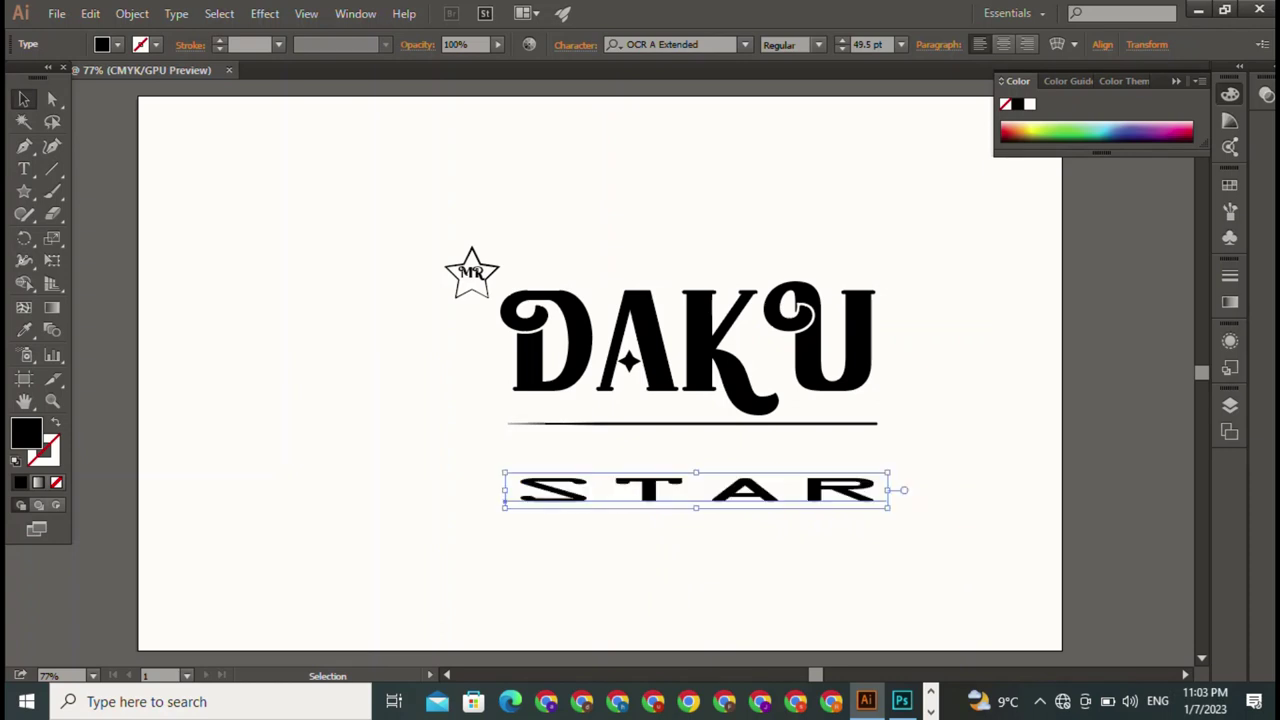
pyautogui.moveTo(696, 473); pyautogui.dragTo(696, 424)
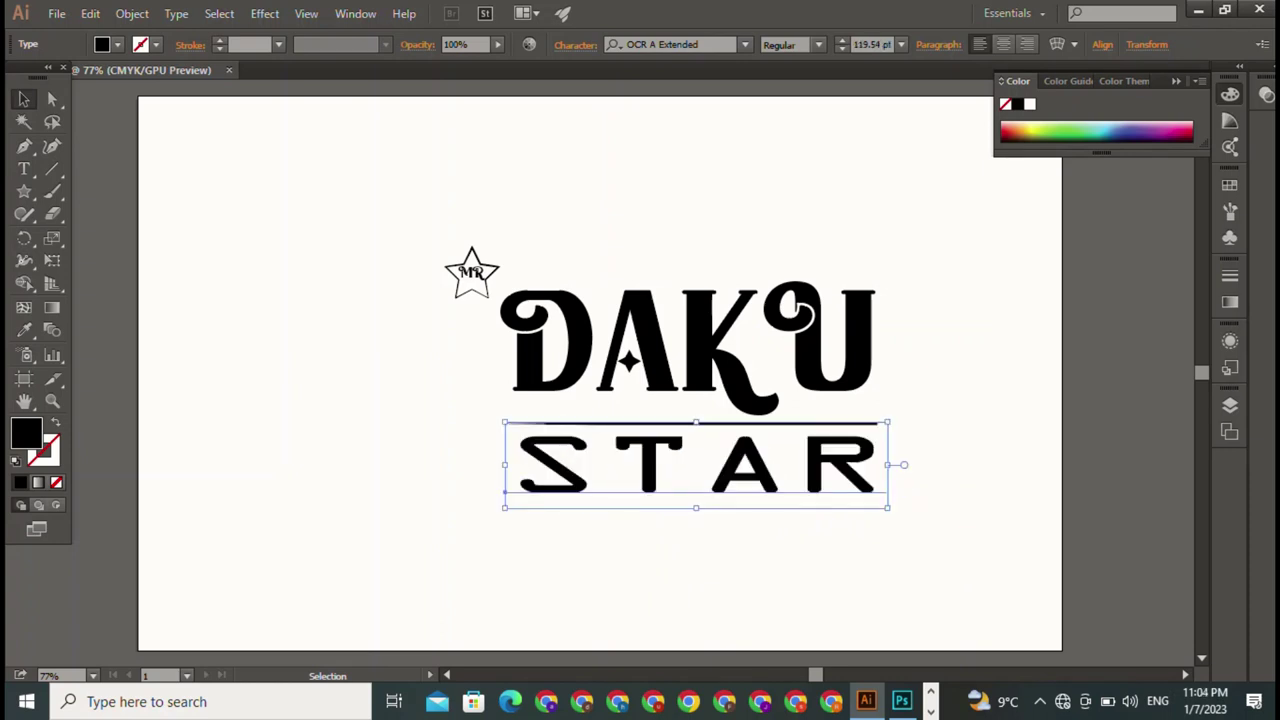
pyautogui.click(696, 580)
pyautogui.click(650, 470)
pyautogui.moveTo(888, 507); pyautogui.dragTo(560, 435)
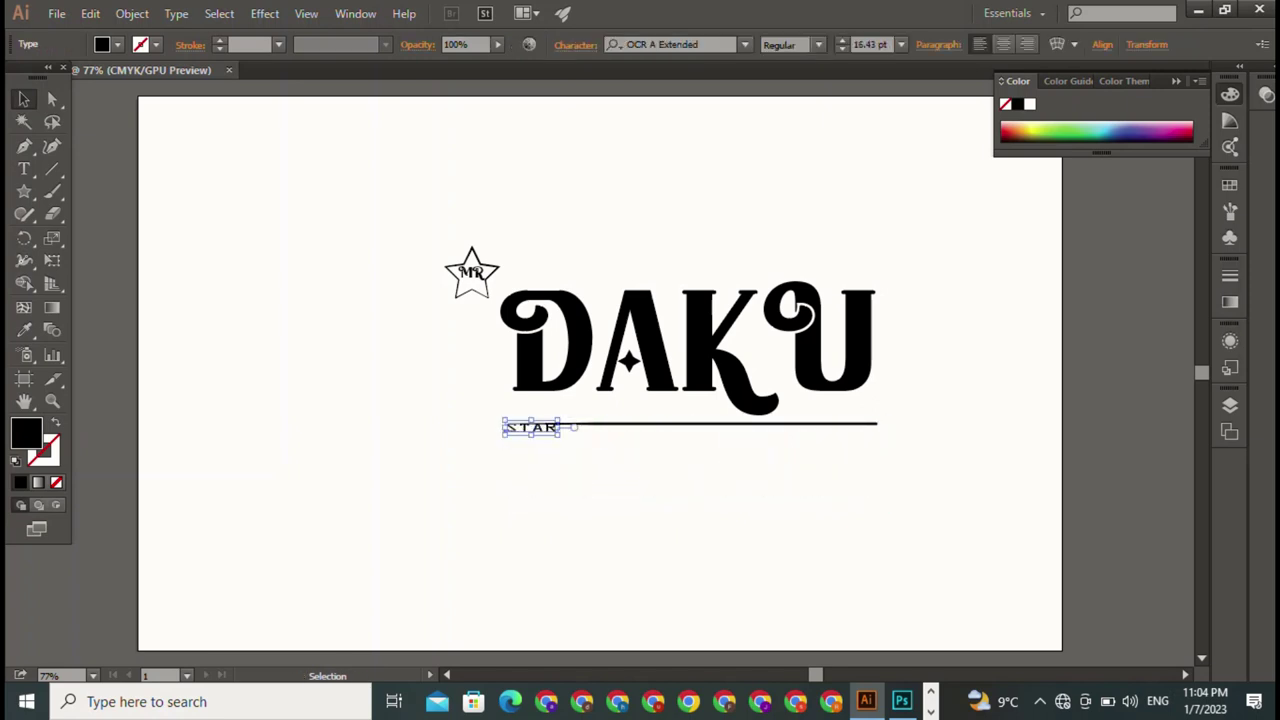
pyautogui.moveTo(560, 428); pyautogui.dragTo(885, 428)
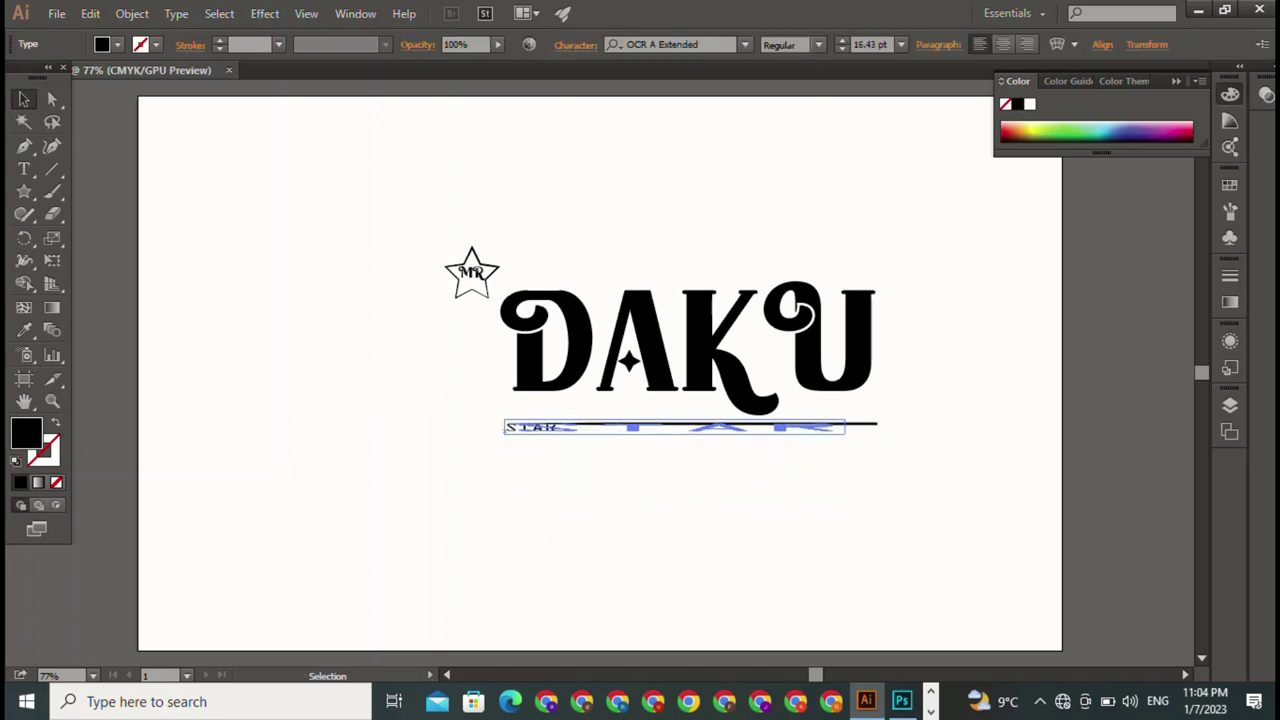
pyautogui.moveTo(695, 435); pyautogui.dragTo(695, 466)
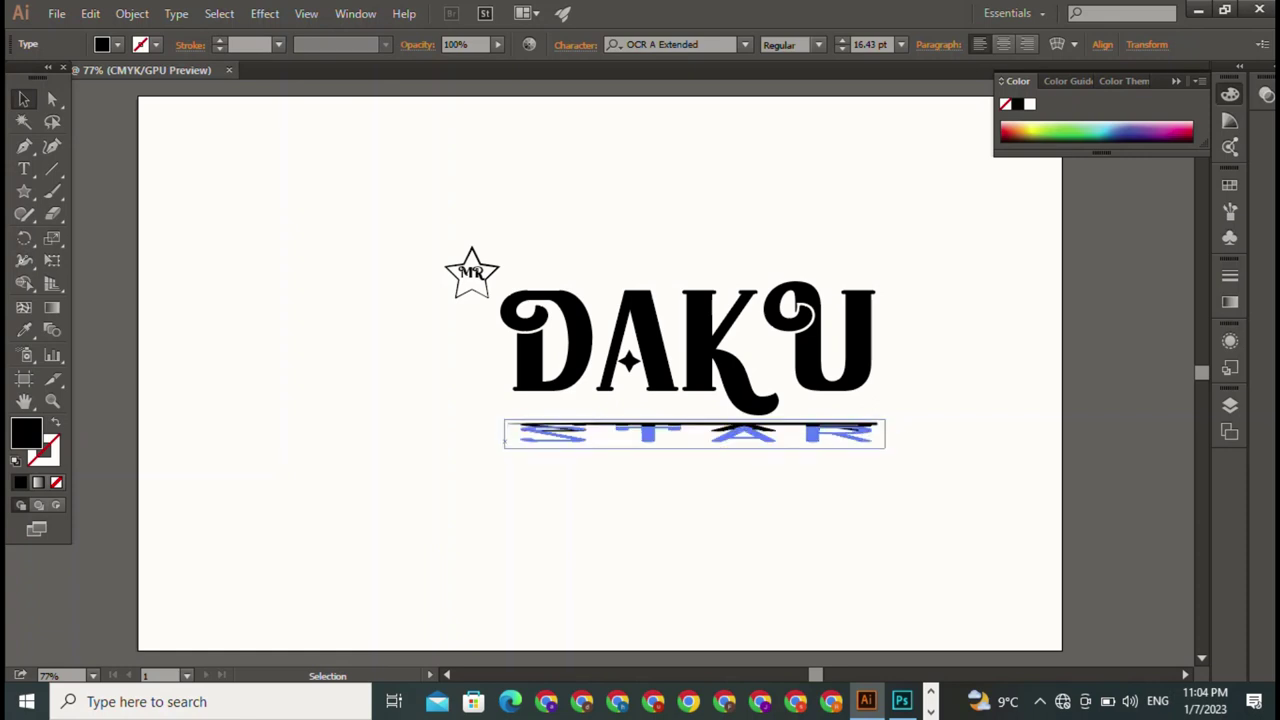
# - Insert spaces between STAR's letters to spread them widely apart
pyautogui.press('t')
pyautogui.doubleClick(695, 447)
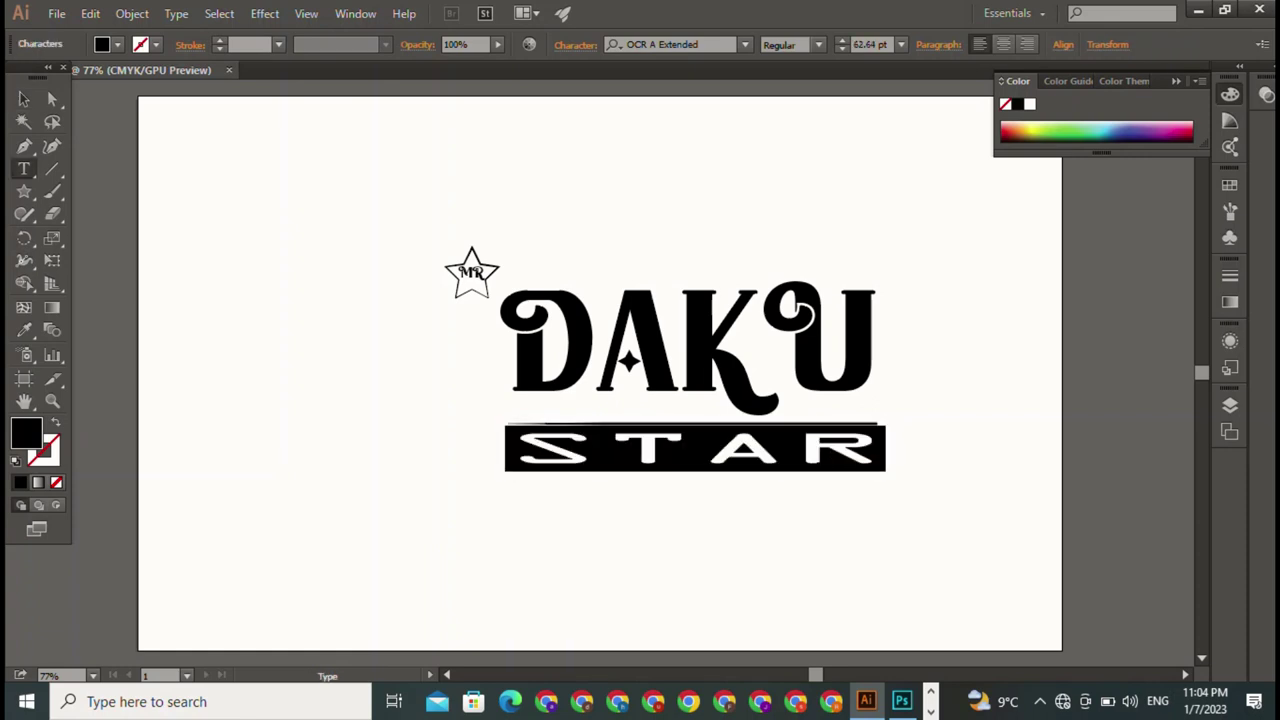
pyautogui.click(600, 447)
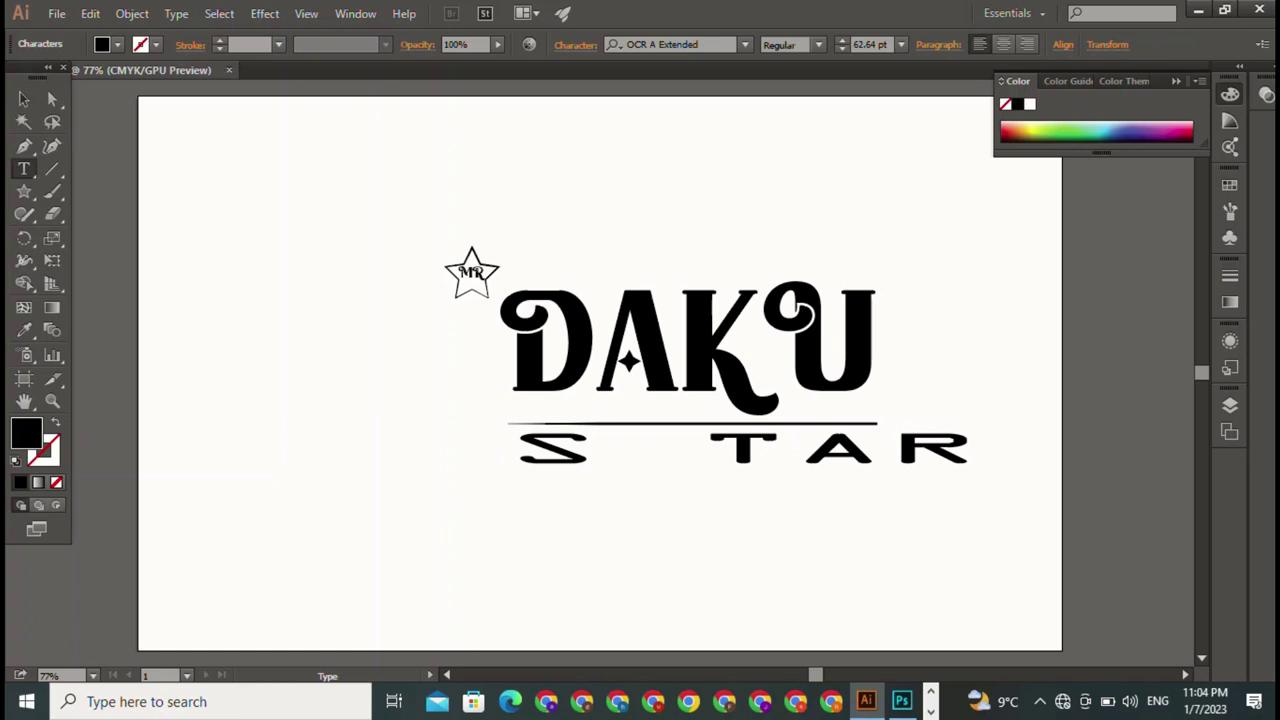
pyautogui.click(790, 447)
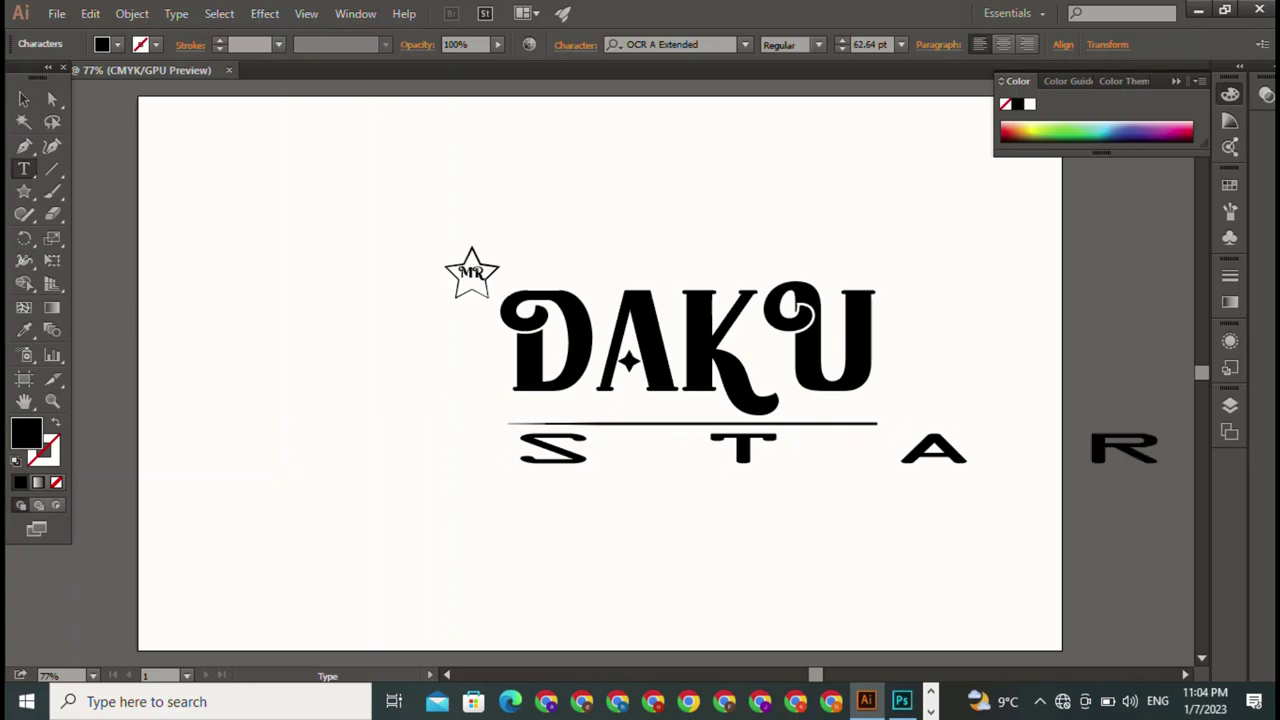
pyautogui.press('Escape')
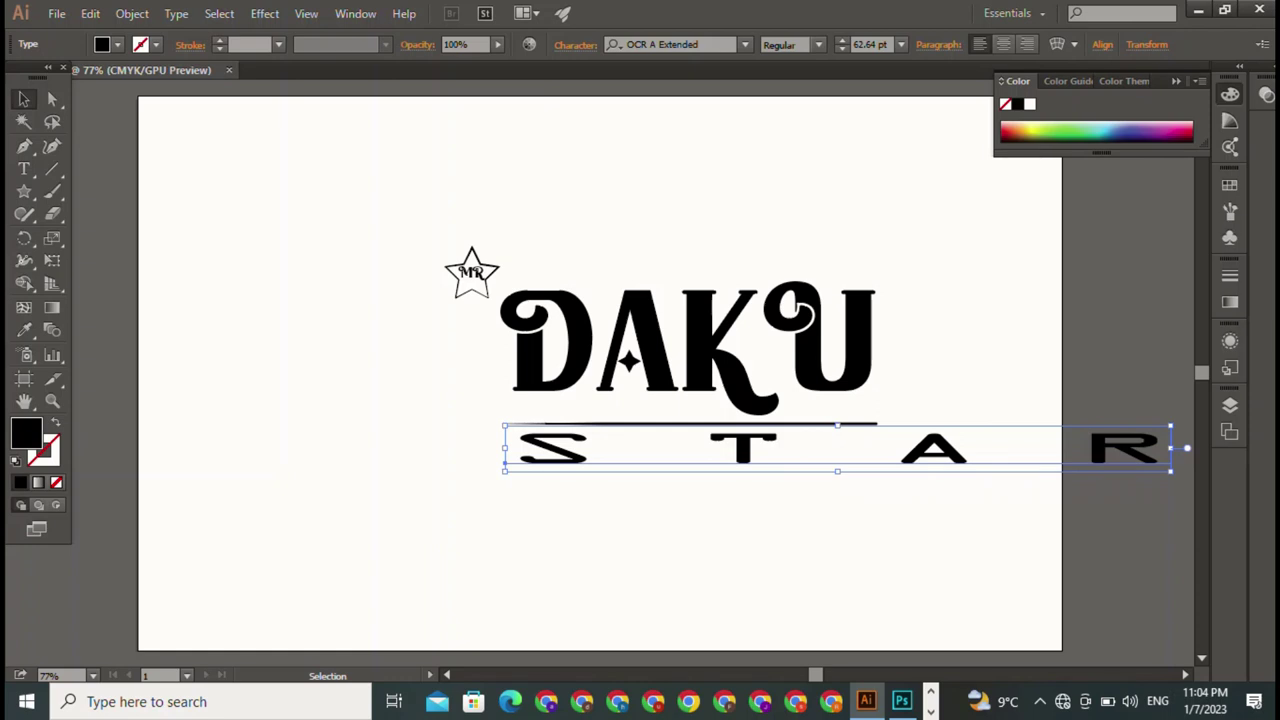
# - Scale the spaced STAR down to 37.15 pt to sit beneath the underline
pyautogui.moveTo(1170, 448); pyautogui.dragTo(944, 448)
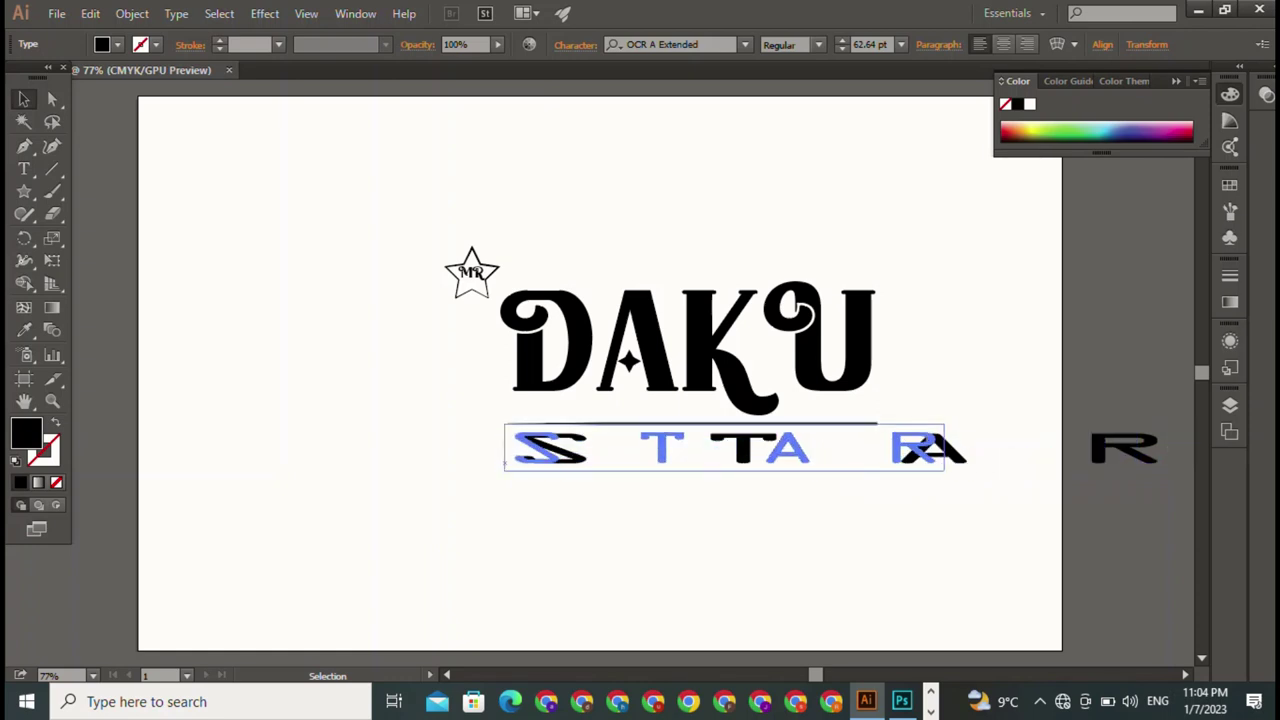
pyautogui.moveTo(944, 448); pyautogui.dragTo(866, 448)
pyautogui.hotkey('ctrl', 'shift', 'a')
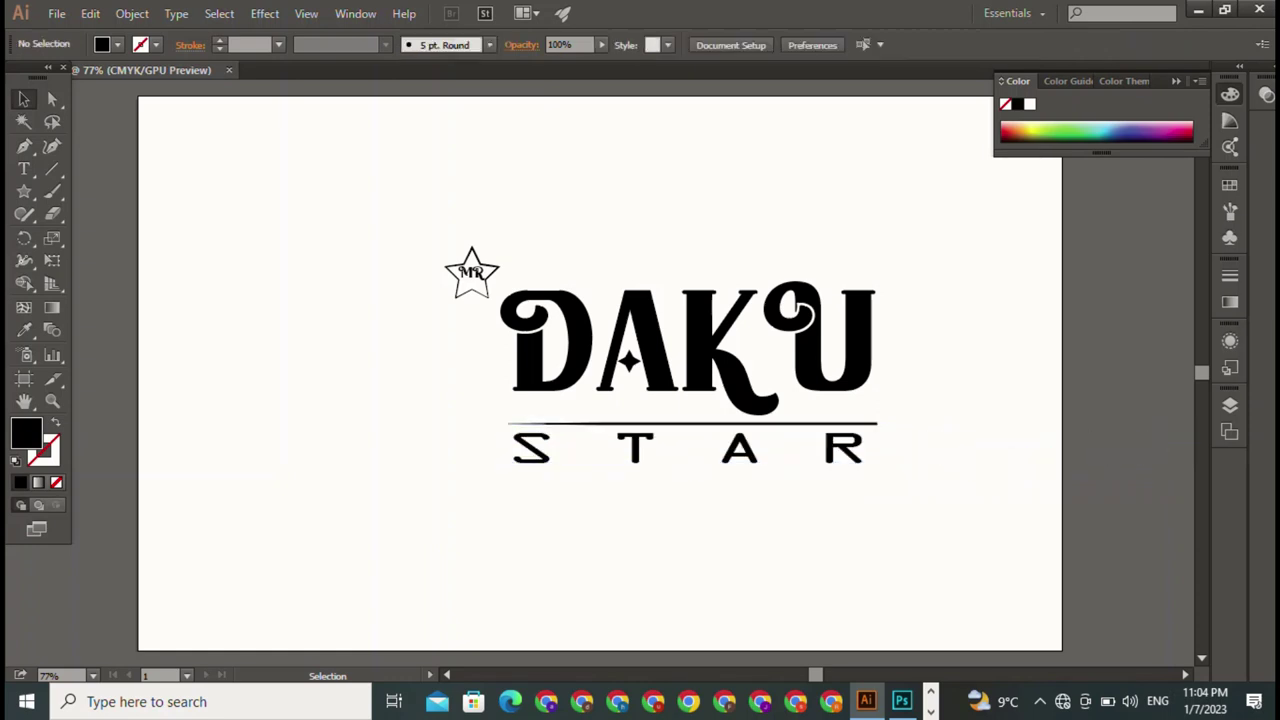
pyautogui.click(690, 448)
pyautogui.moveTo(510, 448); pyautogui.dragTo(518, 448)
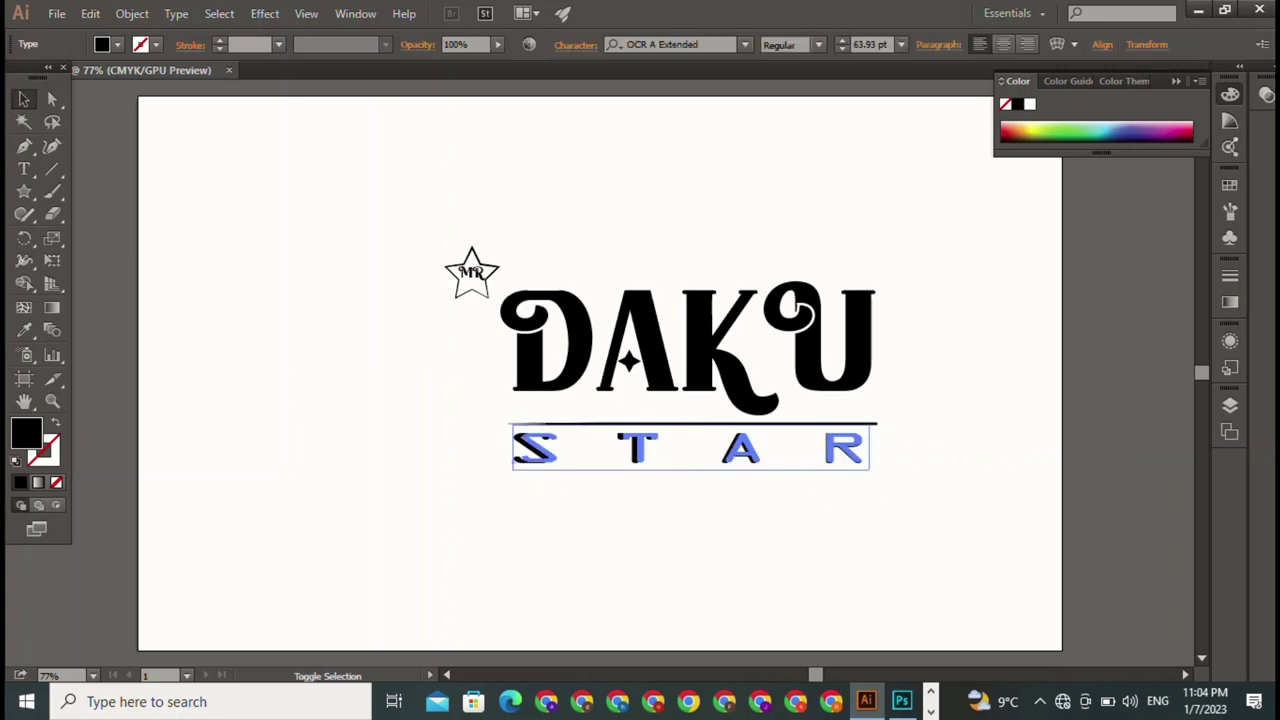
pyautogui.moveTo(693, 470); pyautogui.dragTo(693, 452)
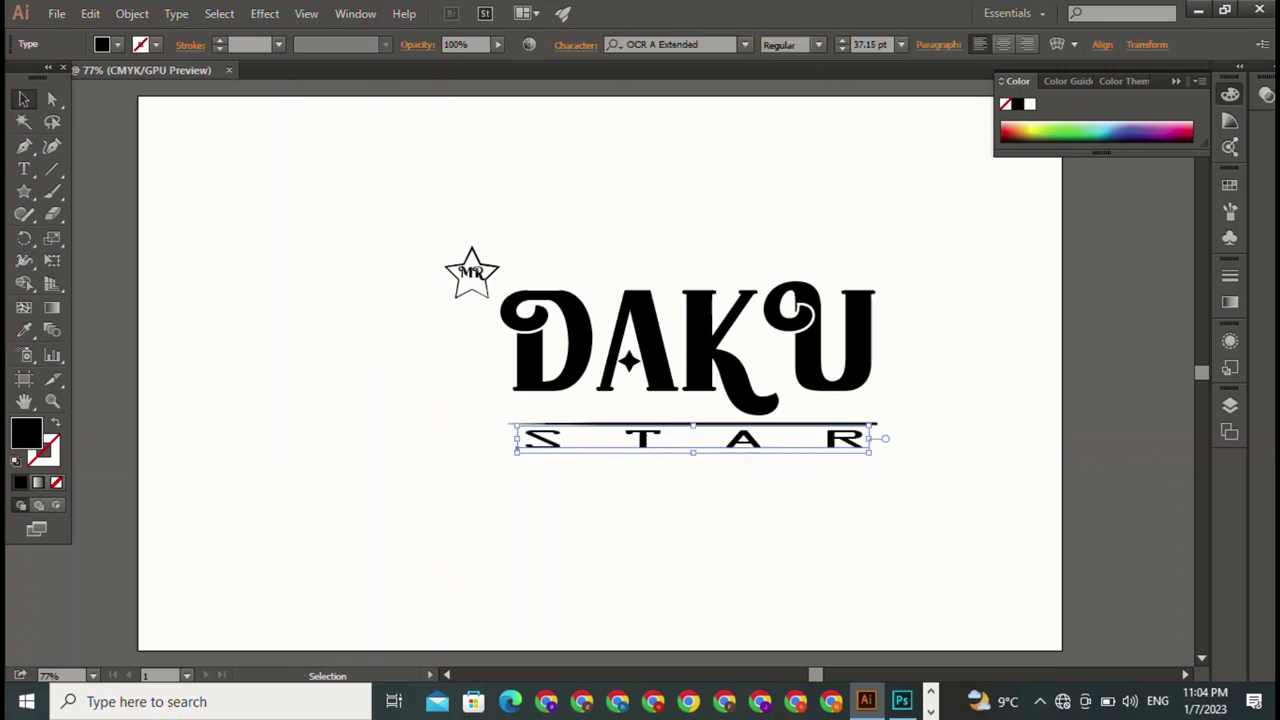
pyautogui.hotkey('ctrl', 'shift', 'a')
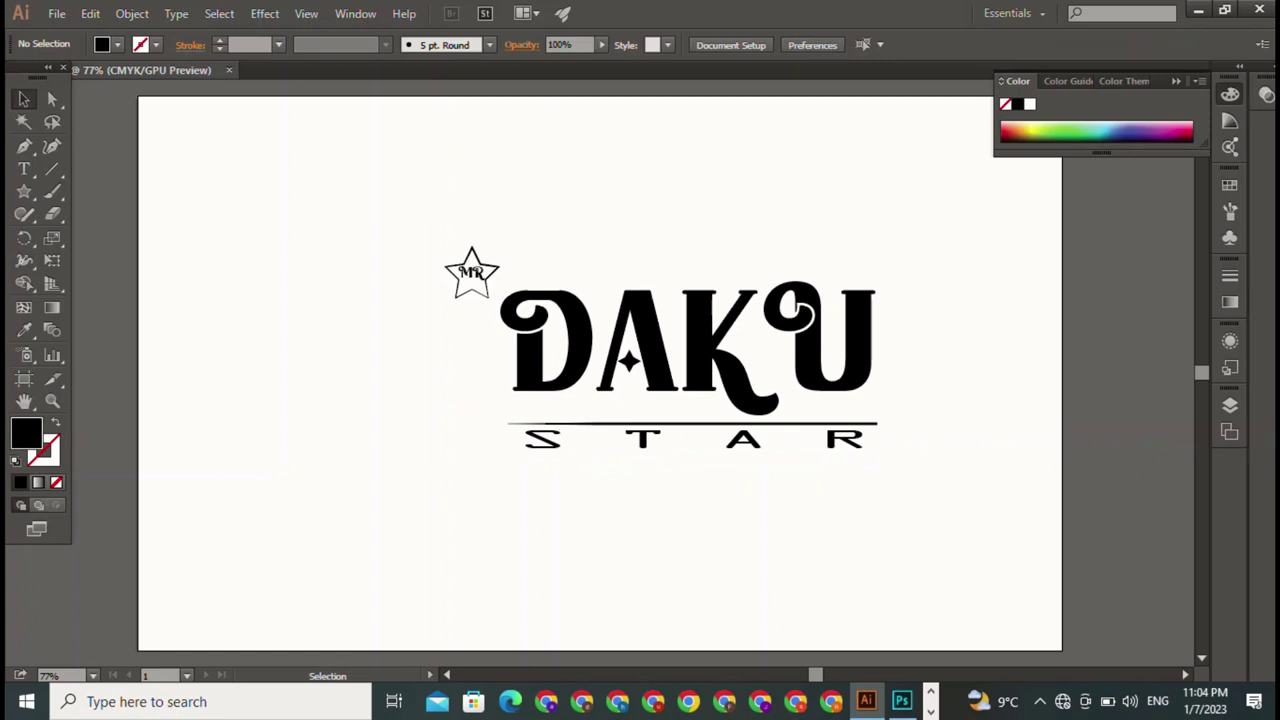
pyautogui.click(690, 440)
# - Undo the recent STAR spacing and size changes, returning to the smaller STAR text
pyautogui.doubleClick(820, 440)
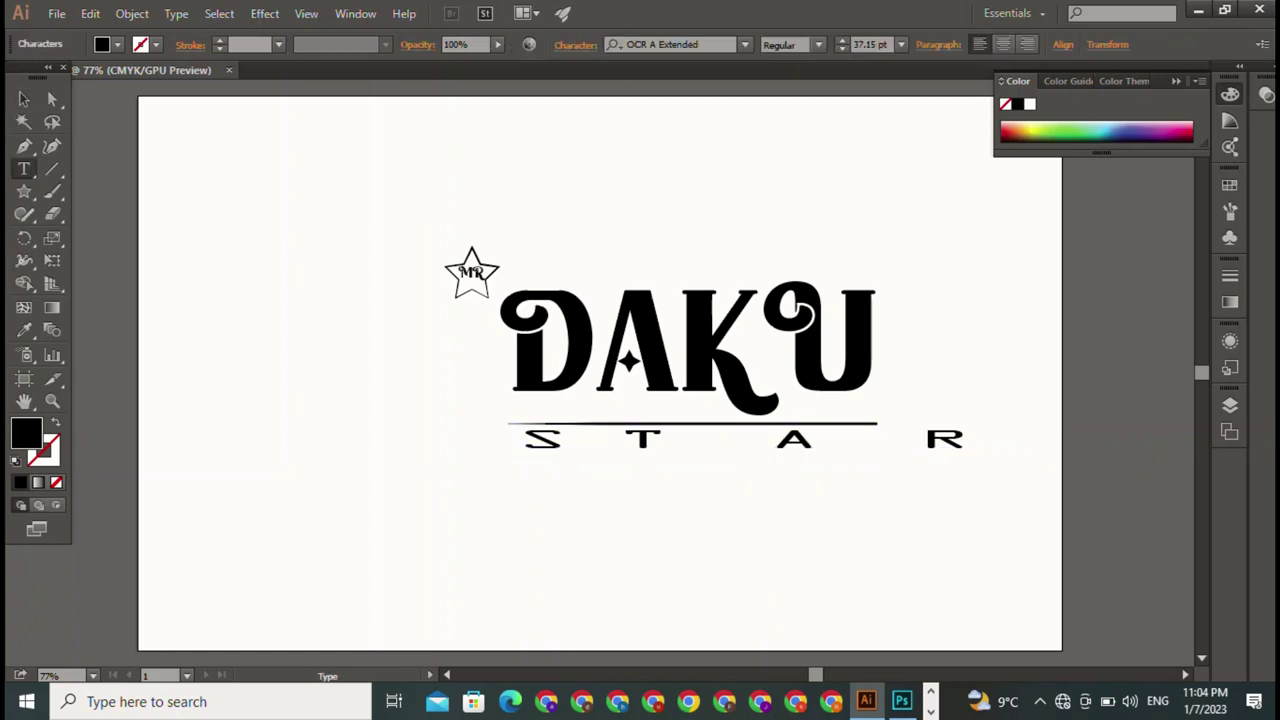
pyautogui.press('Escape')
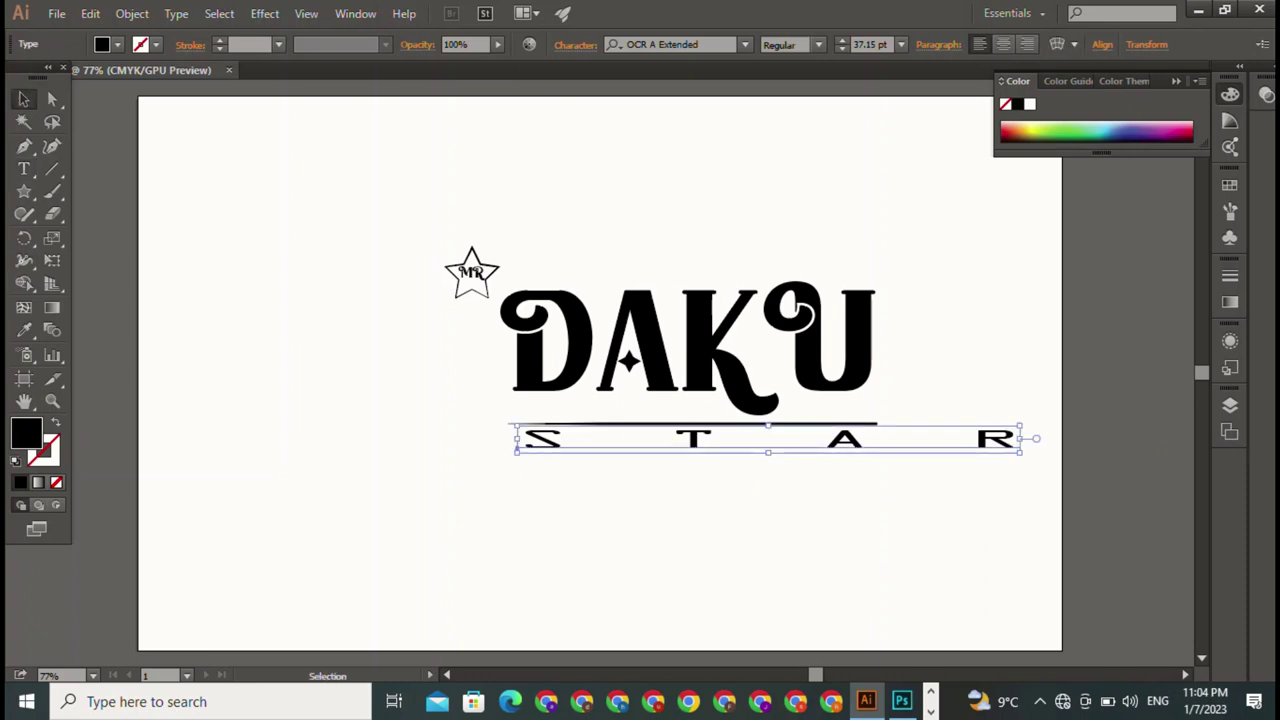
pyautogui.hotkey('ctrl', 'z')
pyautogui.hotkey('ctrl', 'z')
pyautogui.hotkey('ctrl', 'z')
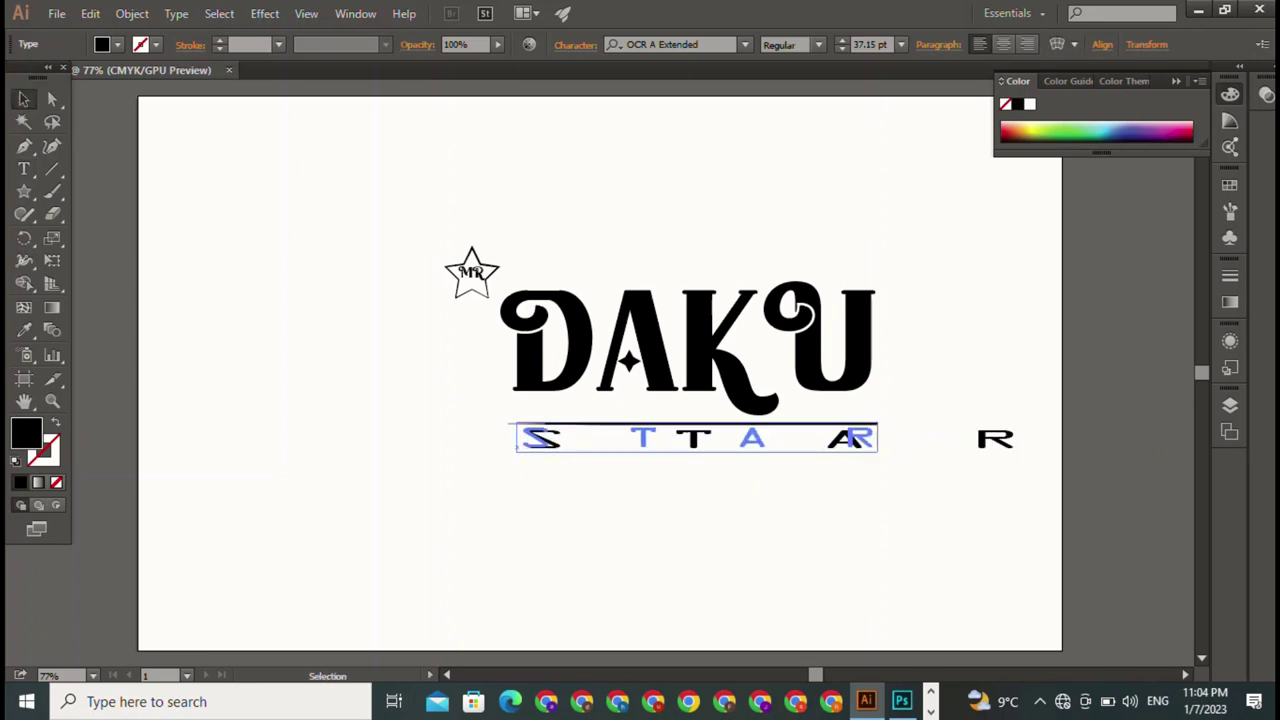
pyautogui.hotkey('ctrl', 'z')
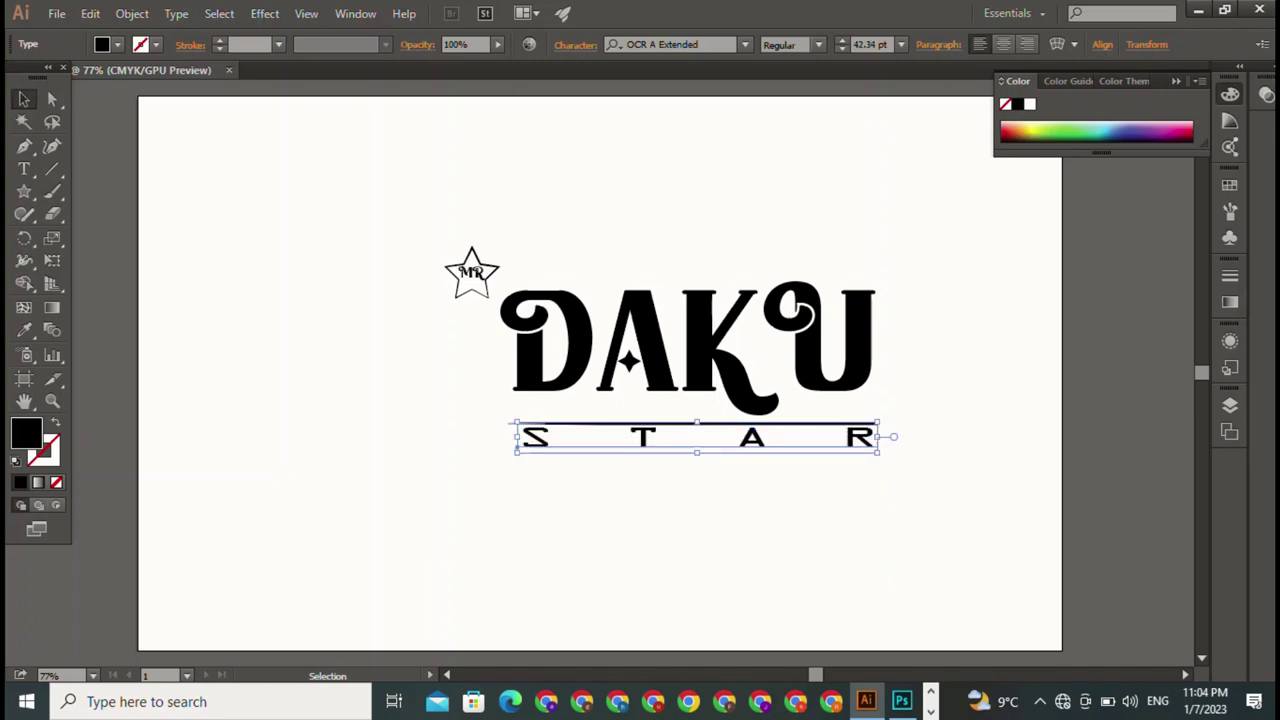
pyautogui.hotkey('ctrl', 'z')
pyautogui.hotkey('ctrl', 'z')
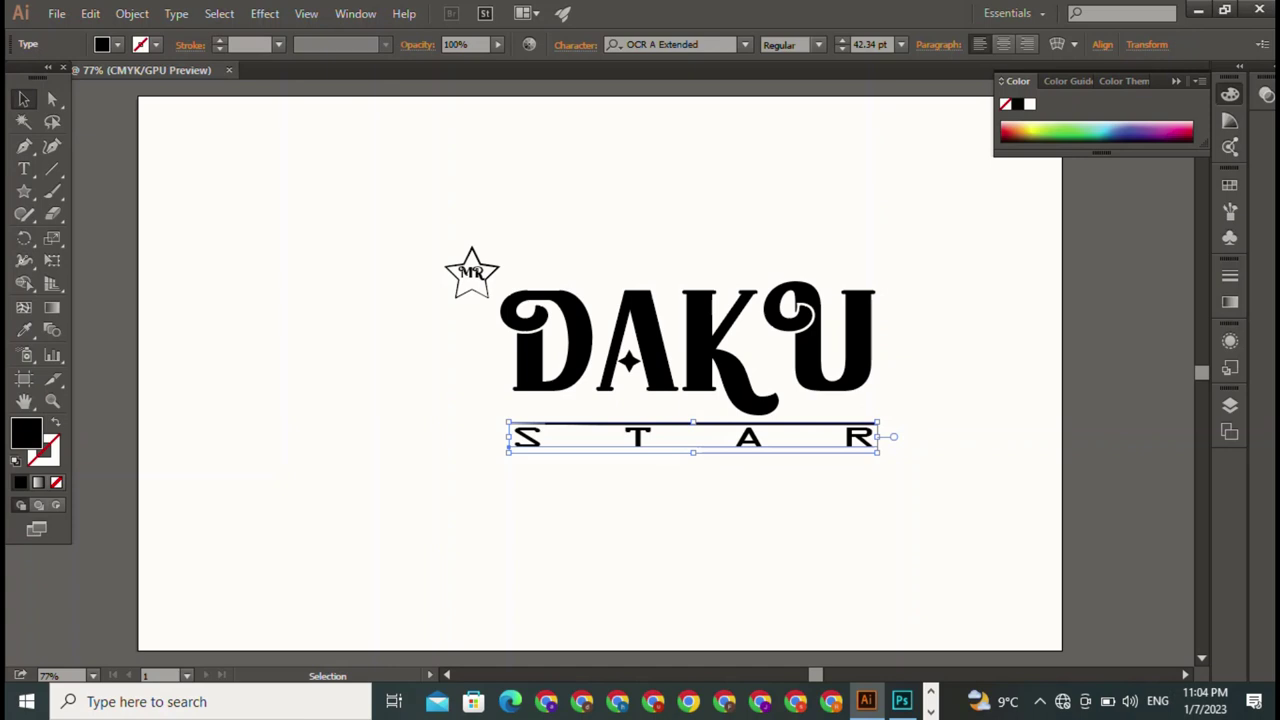
pyautogui.hotkey('ctrl', 'z')
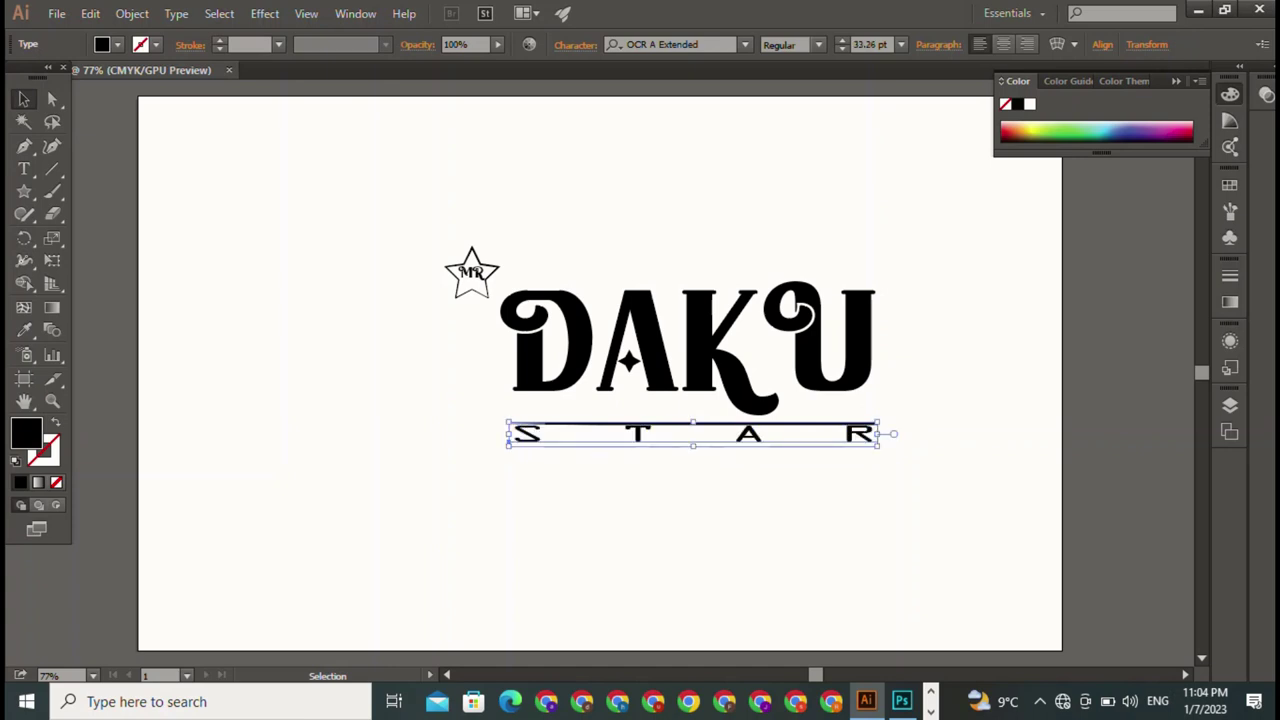
pyautogui.hotkey('ctrl', 'z')
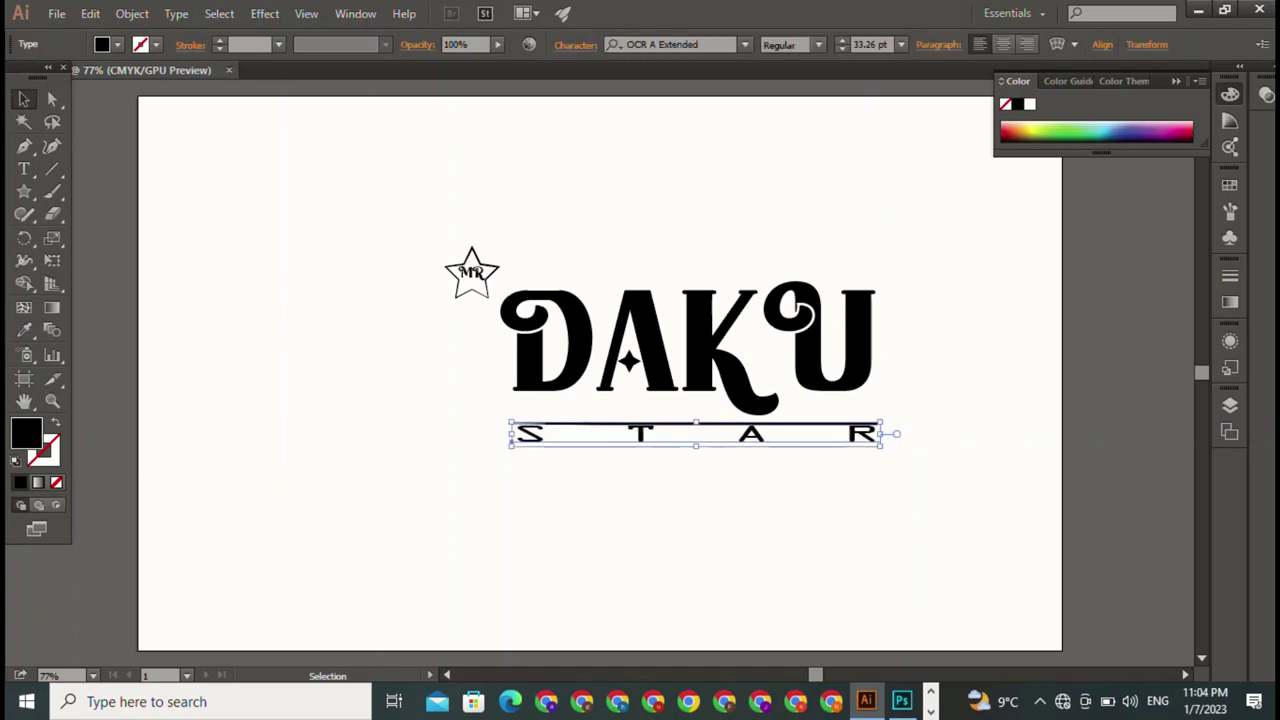
# - Re-edit STAR between its letters, then narrow it under the underline and heighten the letters slightly
pyautogui.doubleClick(695, 433)
pyautogui.click(850, 433)
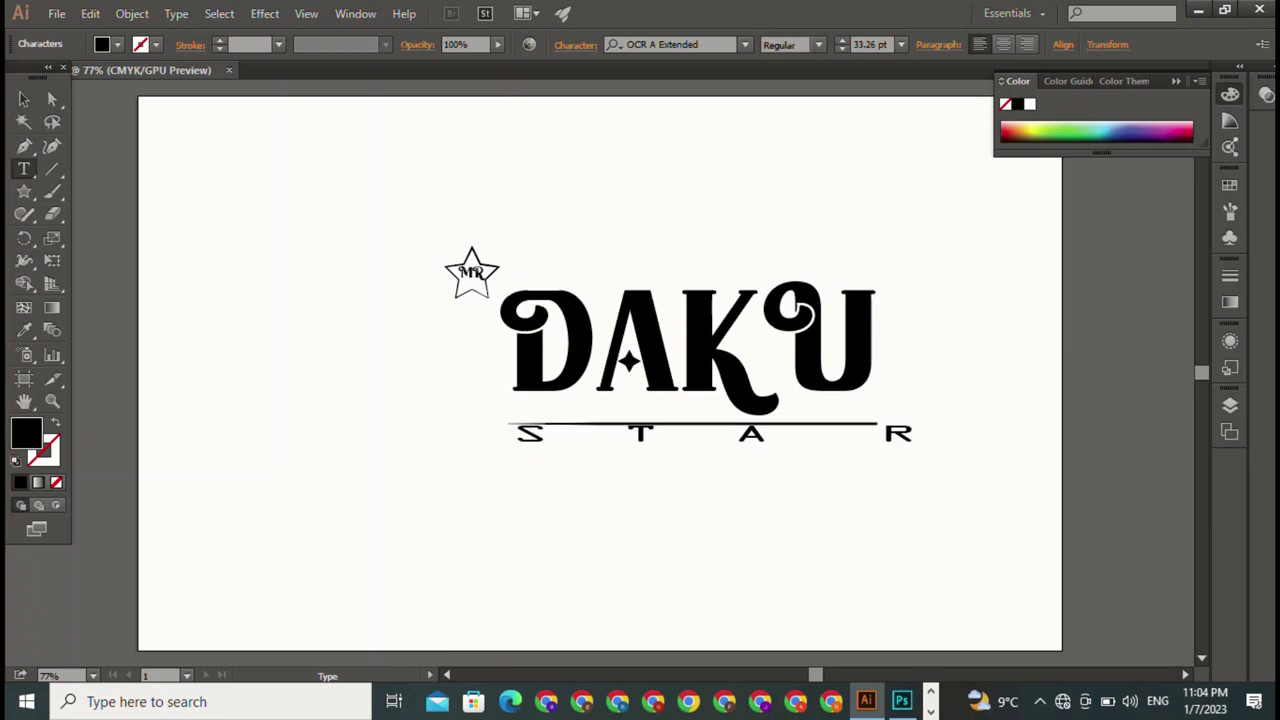
pyautogui.click(695, 433)
pyautogui.click(585, 433)
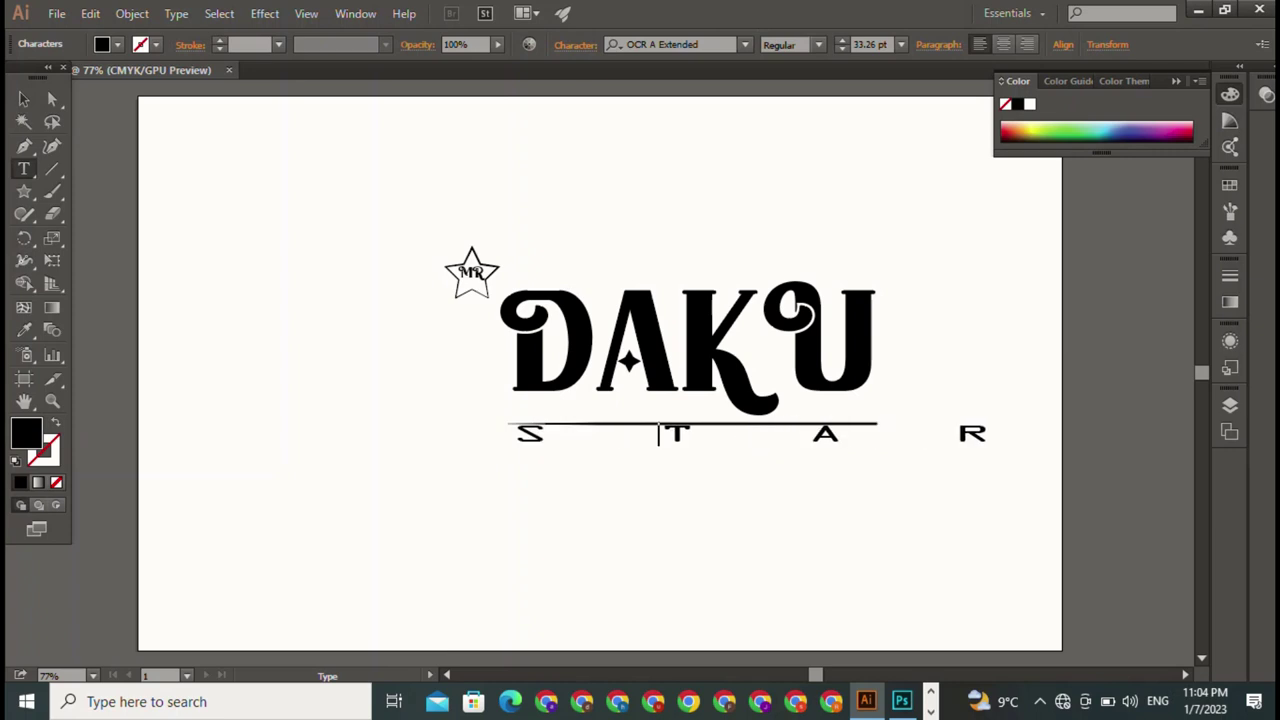
pyautogui.press('Escape')
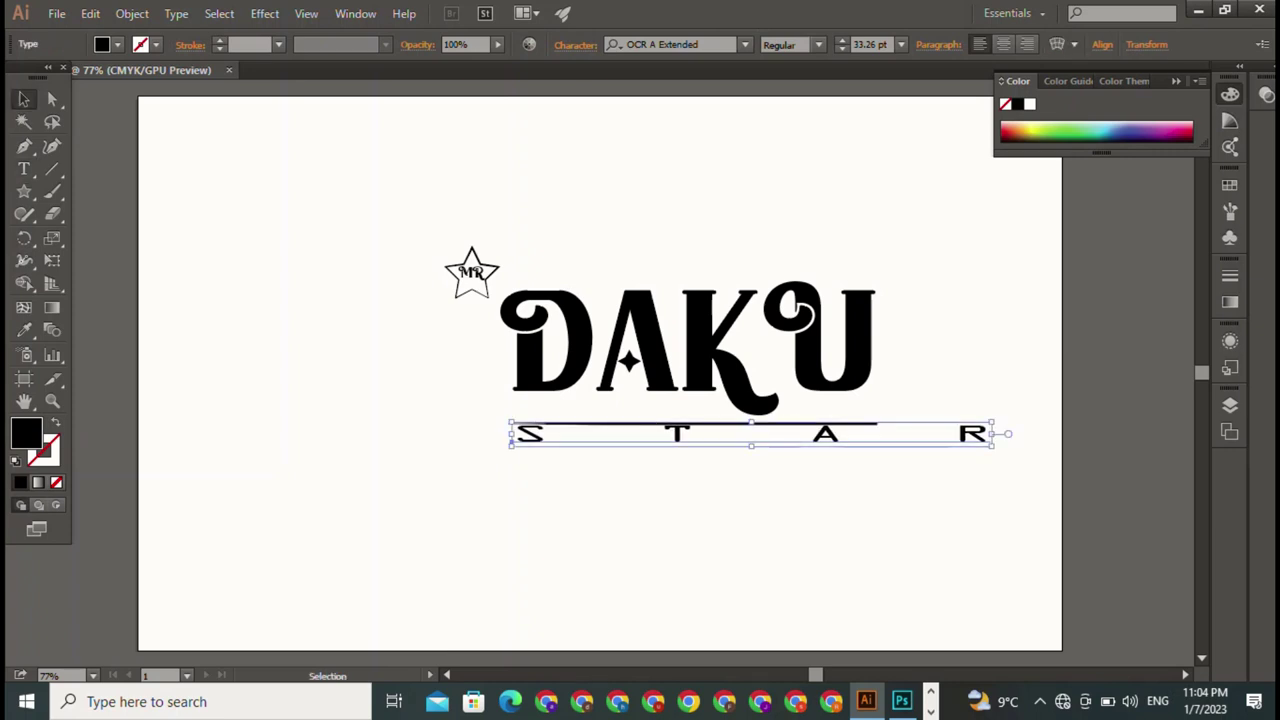
pyautogui.moveTo(990, 433); pyautogui.dragTo(876, 433)
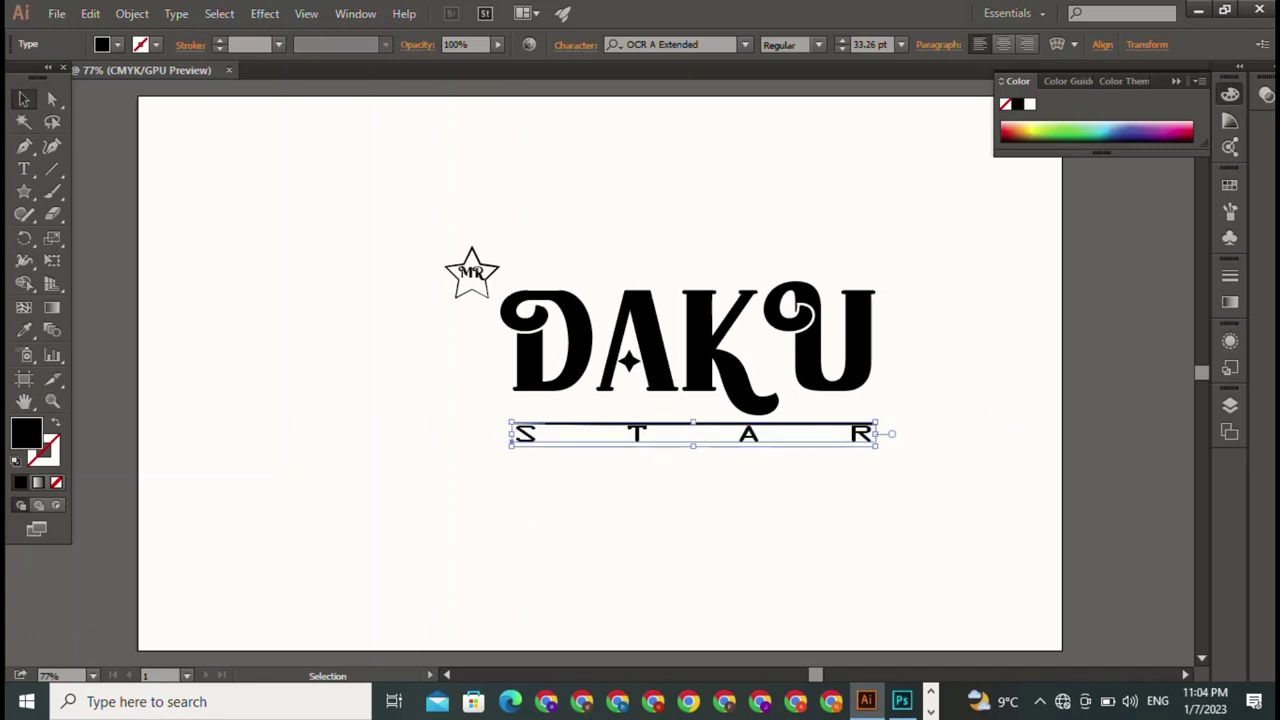
pyautogui.moveTo(692, 446); pyautogui.dragTo(692, 443)
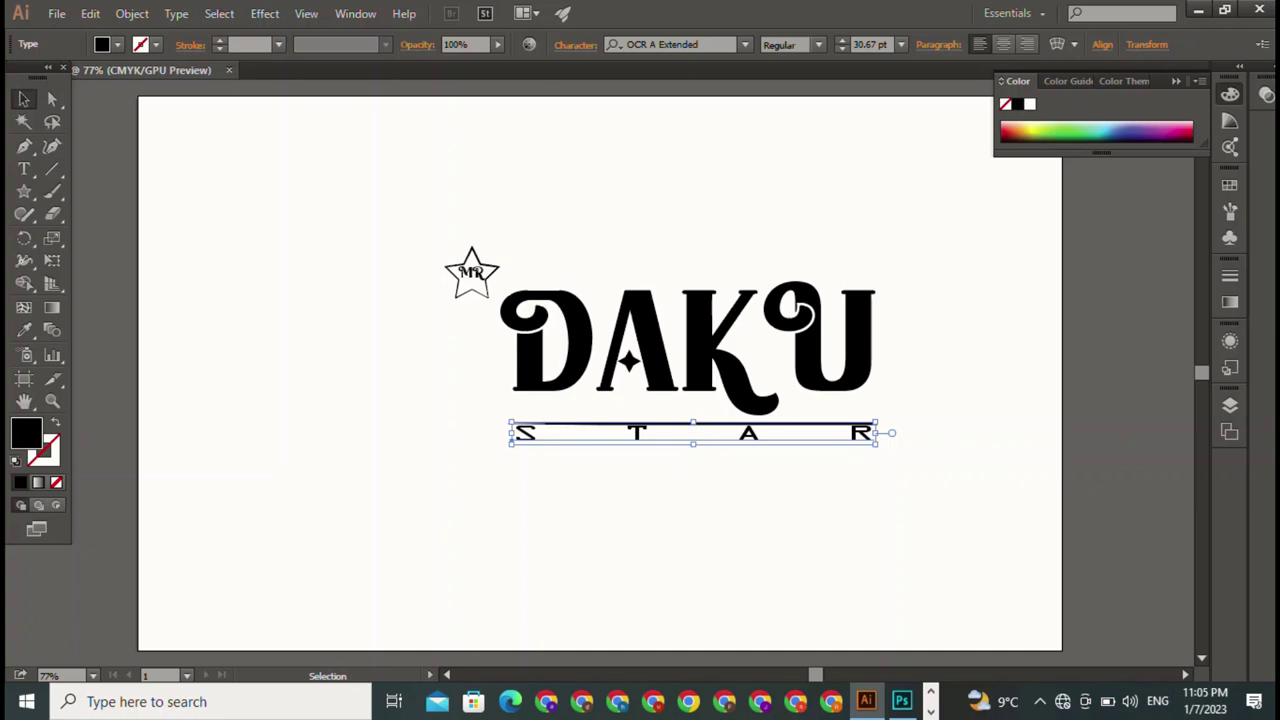
# - Widen the gaps before R and after S, fit STAR to the underline's width, then lower it slightly
pyautogui.doubleClick(848, 433)
pyautogui.hotkey('alt', 'Right')
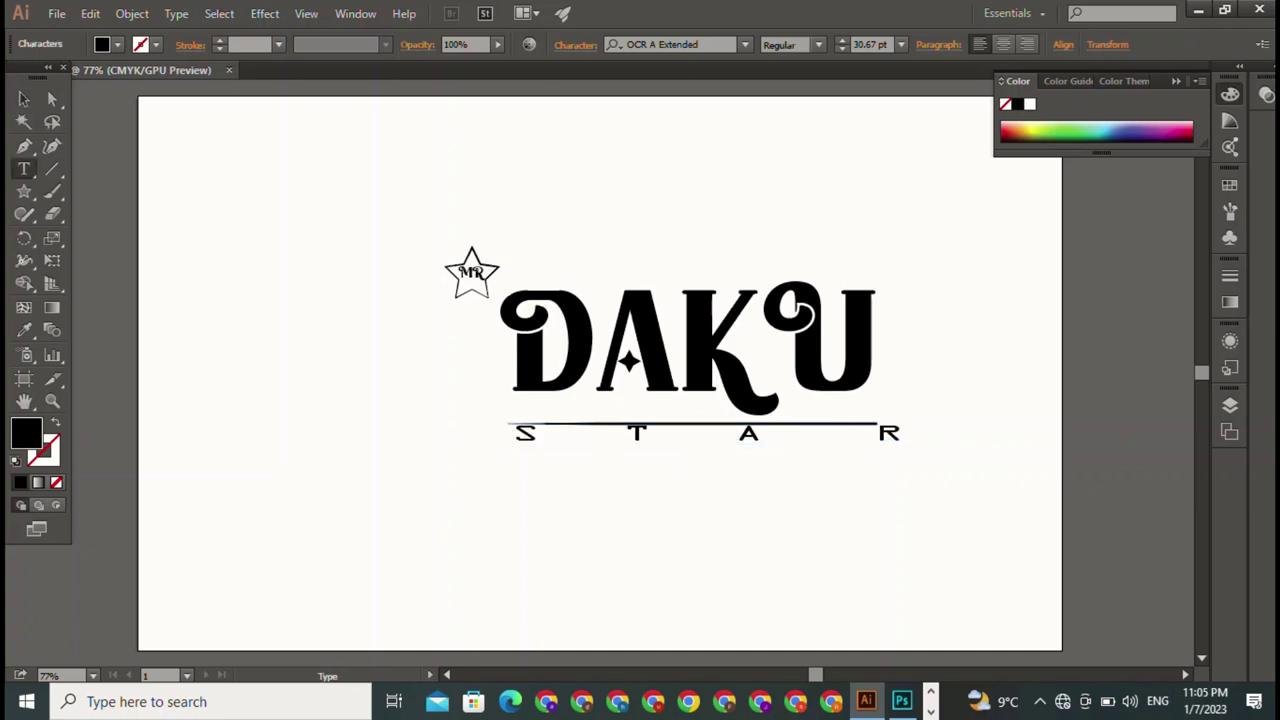
pyautogui.hotkey('alt', 'Right')
pyautogui.press('Left')
pyautogui.hotkey('alt', 'Right')
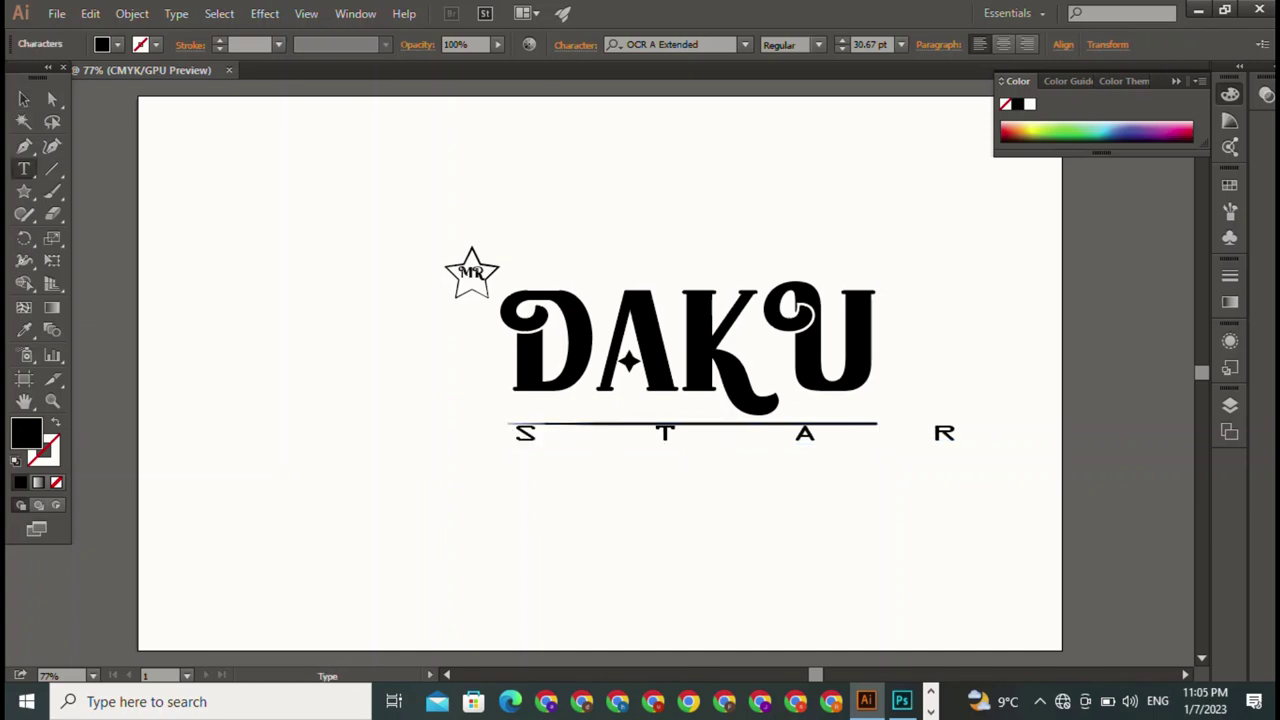
pyautogui.press('Escape')
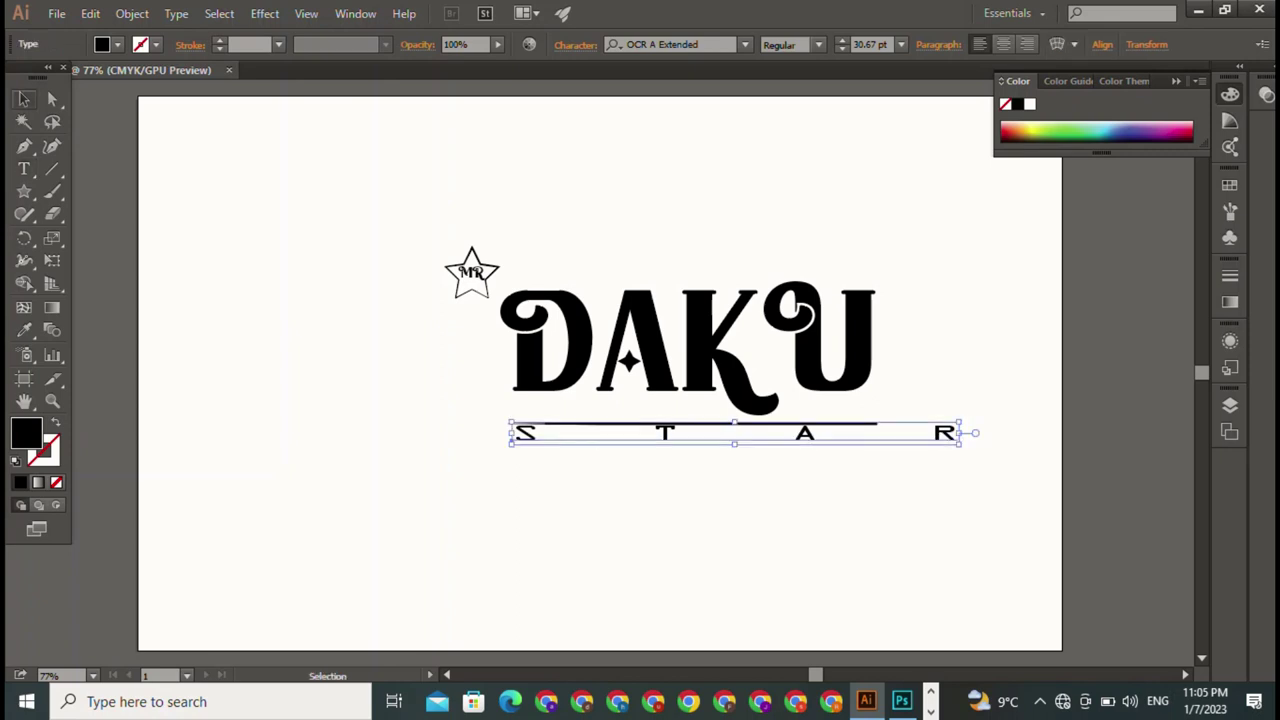
pyautogui.moveTo(958, 432); pyautogui.dragTo(878, 432)
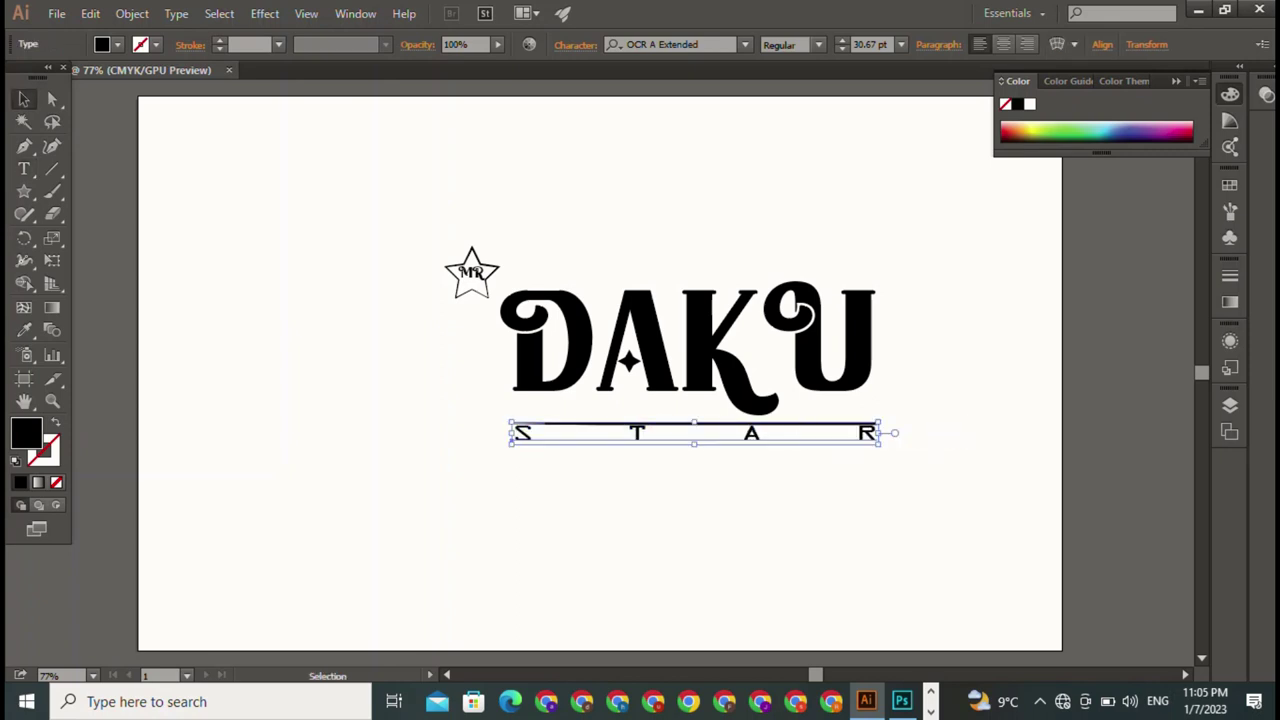
pyautogui.hotkey('ctrl', 'shift', 'a')
pyautogui.moveTo(690, 432); pyautogui.dragTo(690, 436)
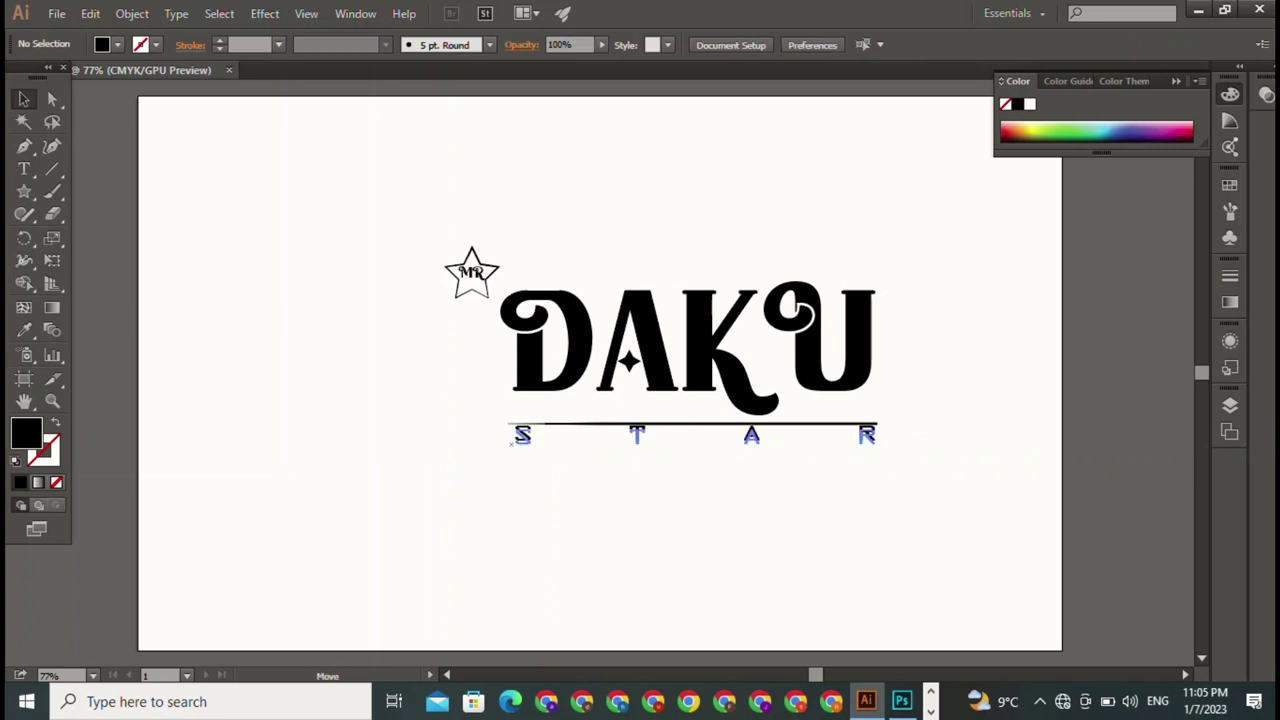
# - Deselect all, leaving STAR sitting just below the underline
pyautogui.hotkey('ctrl', 'shift', 'a')
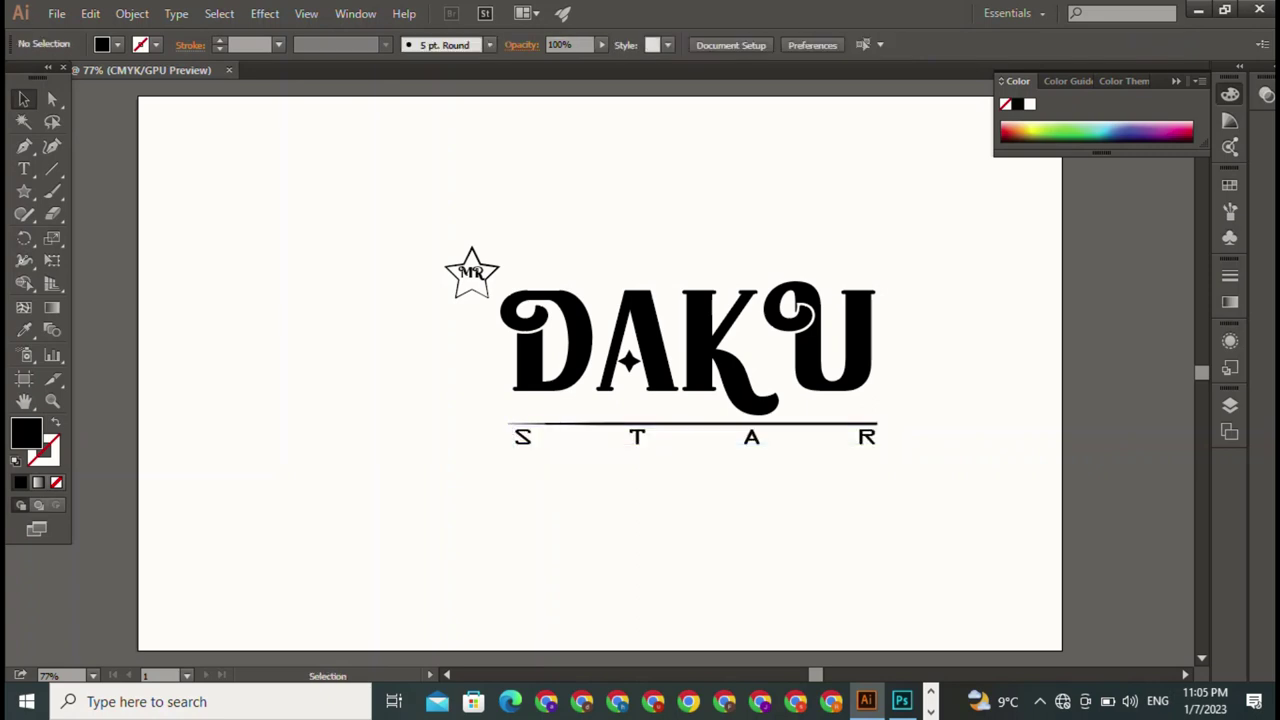